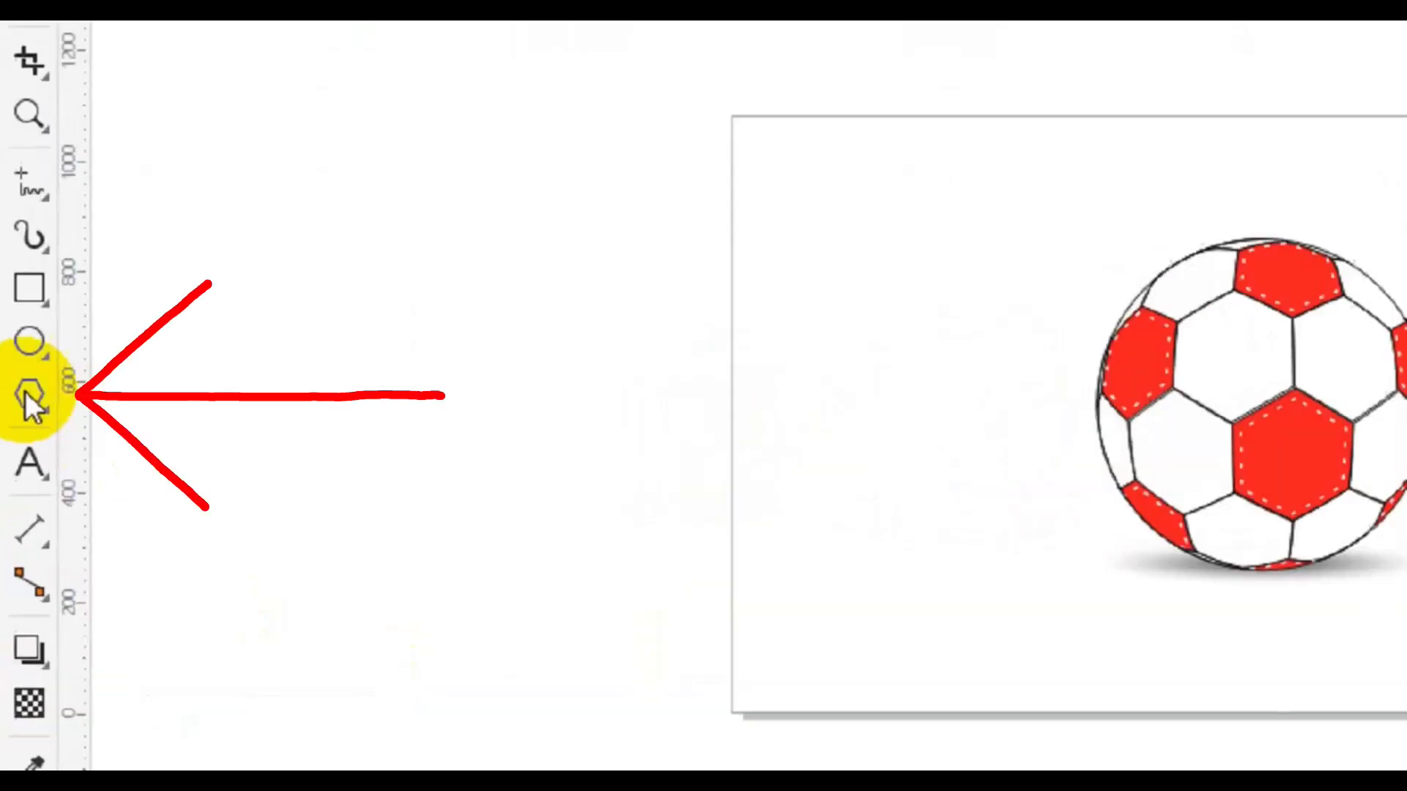
Step: Draw a six-sided polygon about 238 by 275 px in the lower-left area of the page
{"action": "left_click", "coordinate": [17, 416]}
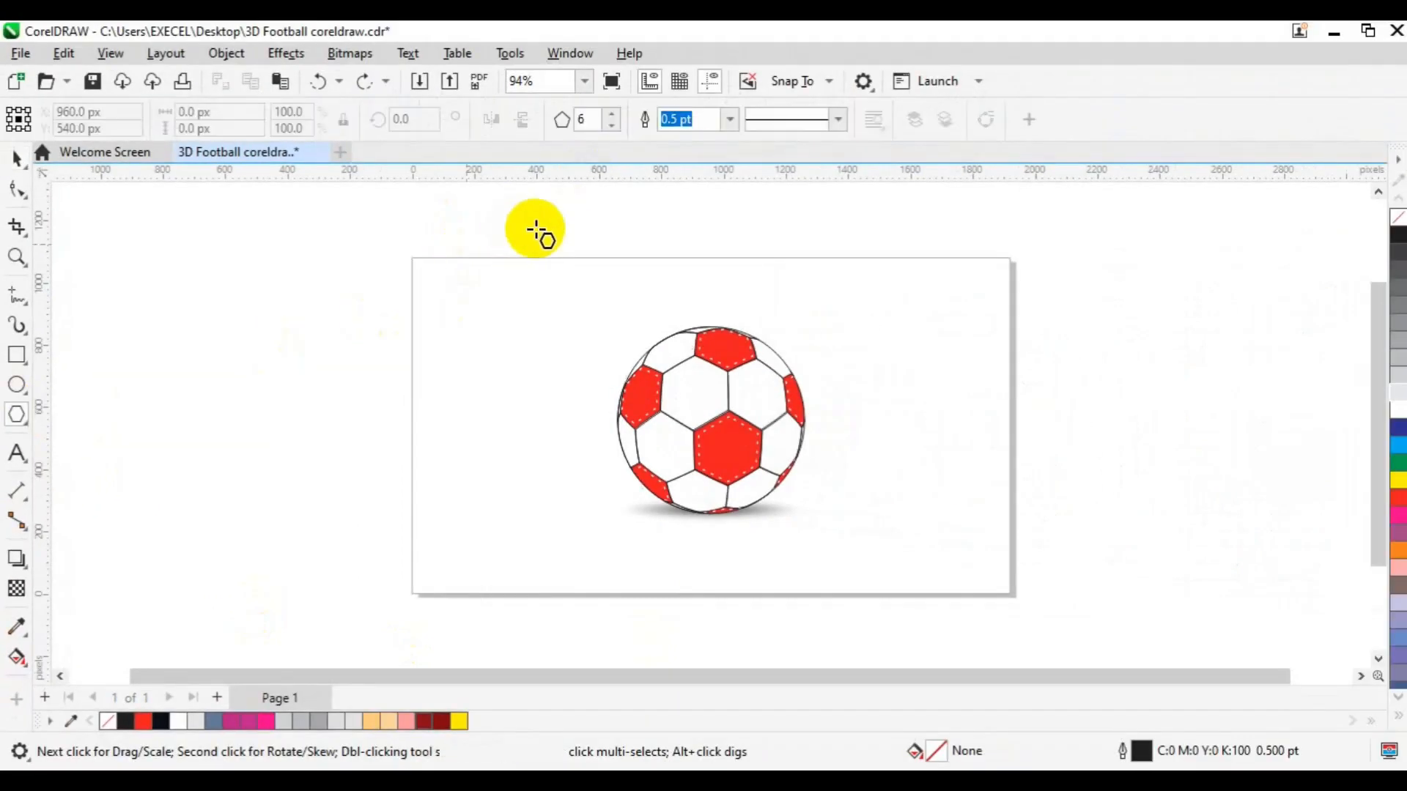
{"action": "left_click", "coordinate": [582, 118]}
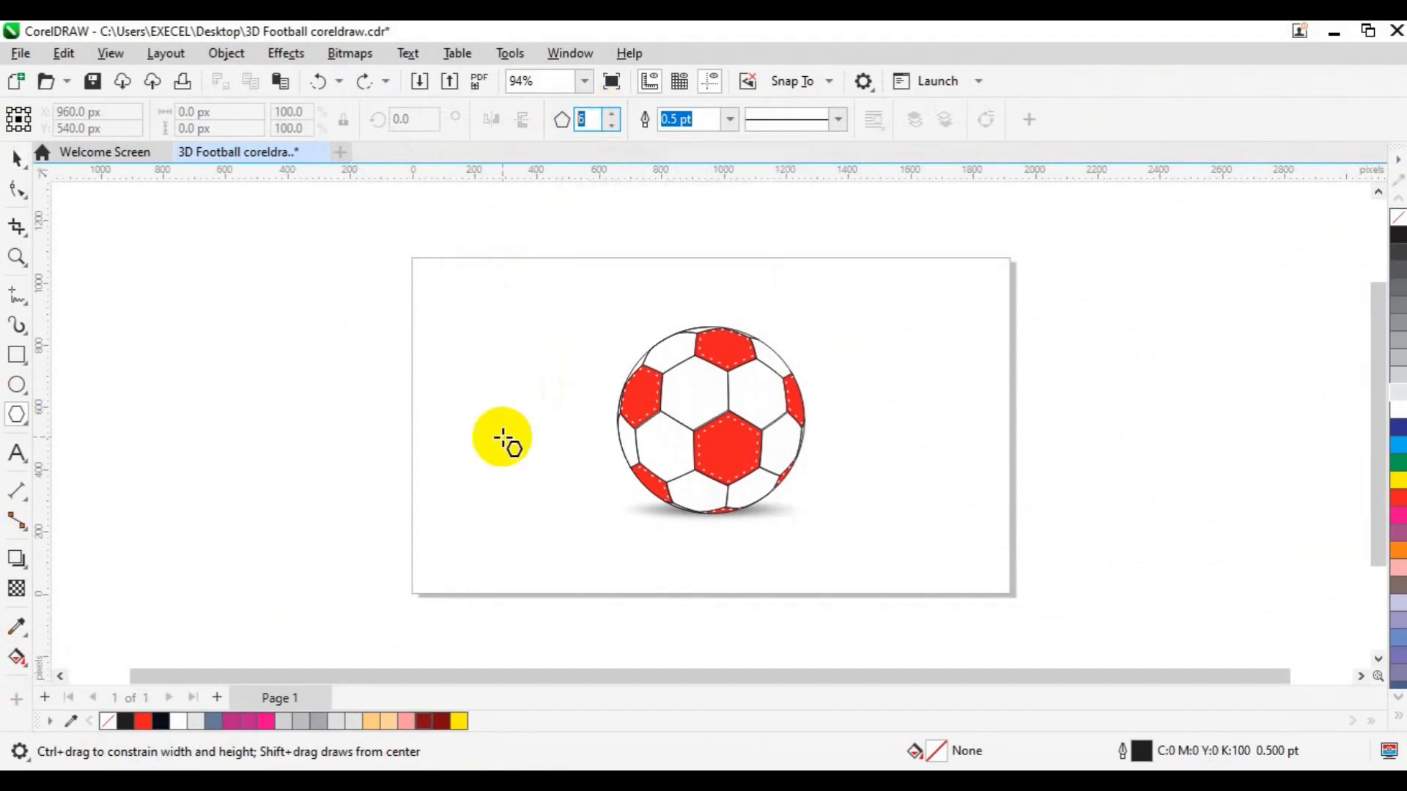
{"action": "left_click_drag", "start_coordinate": [439, 461], "coordinate": [501, 542]}
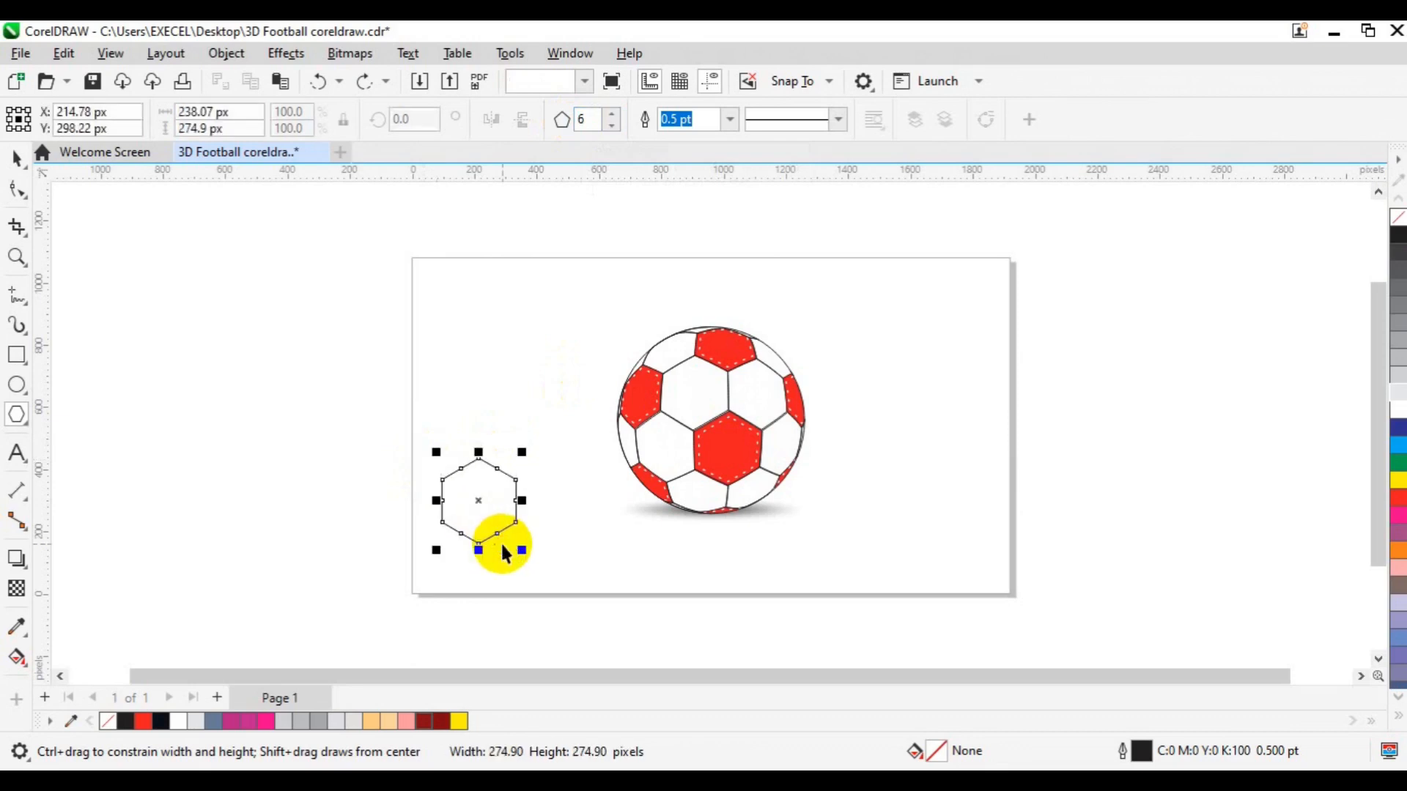
{"action": "key", "text": "space"}
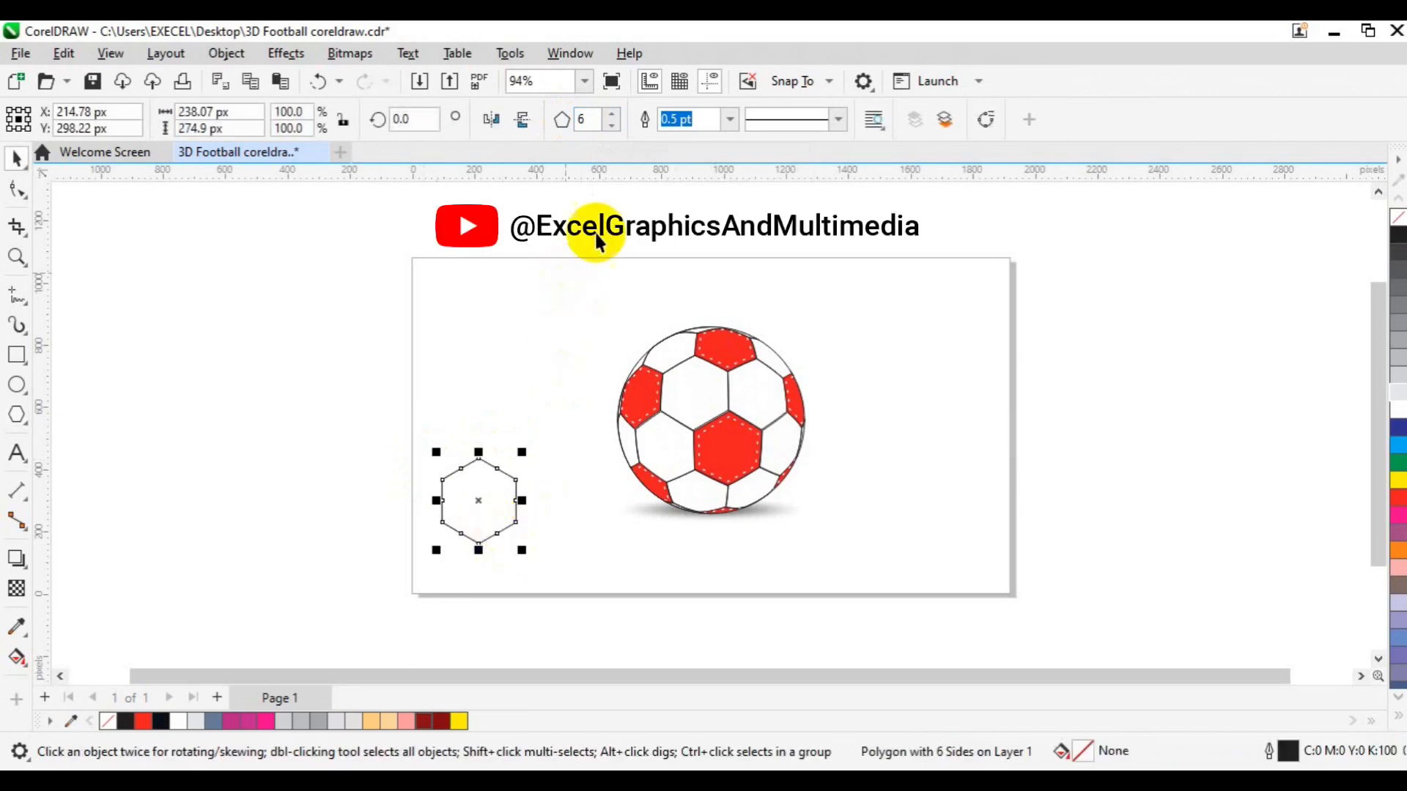
Step: Move the reference football off the page's upper-right side, then move the hexagon near the page's left edge and scale it to about 80.7%
{"action": "left_click", "coordinate": [692, 459]}
{"action": "left_click_drag", "start_coordinate": [692, 459], "coordinate": [1145, 344]}
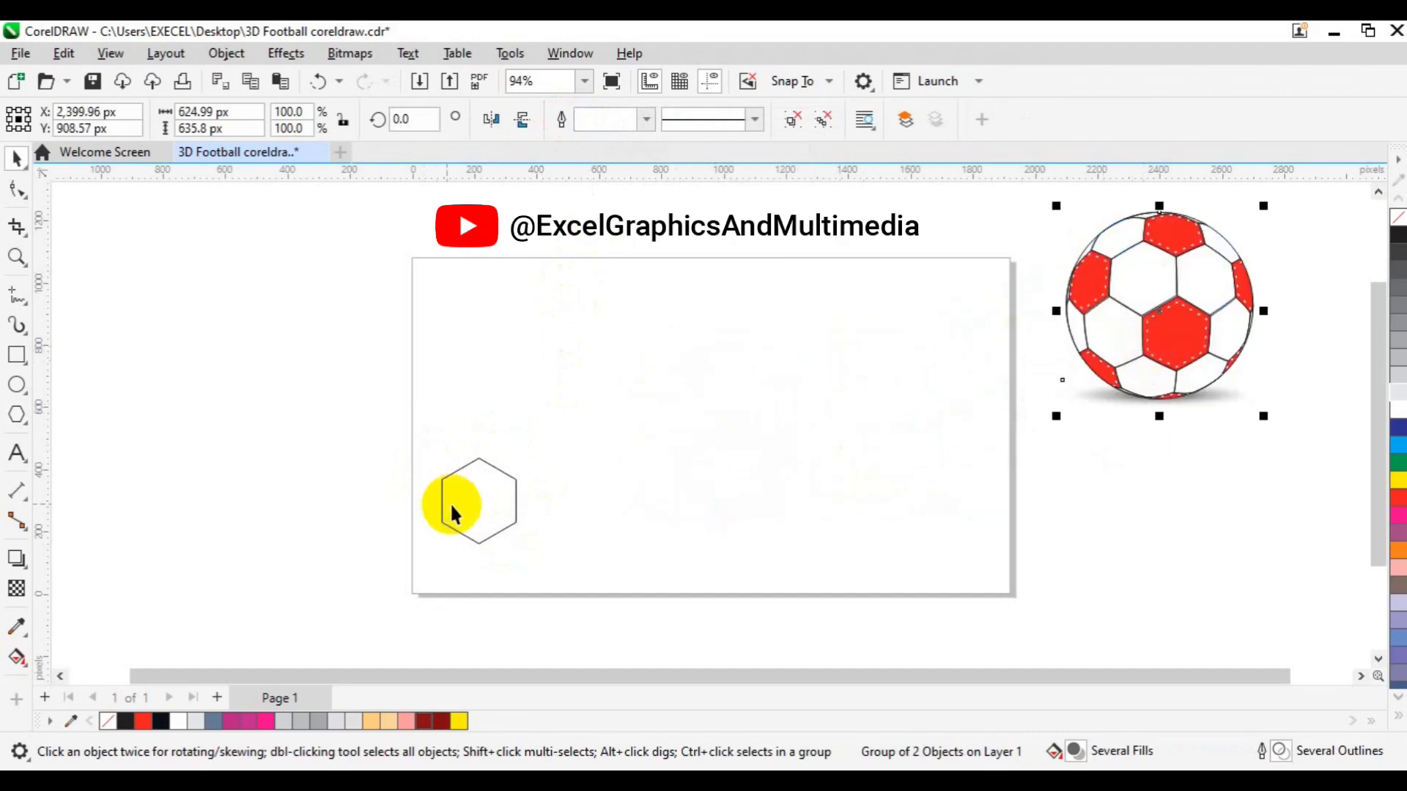
{"action": "left_click", "coordinate": [455, 508]}
{"action": "left_click_drag", "start_coordinate": [455, 508], "coordinate": [436, 469]}
{"action": "left_click_drag", "start_coordinate": [499, 506], "coordinate": [492, 498]}
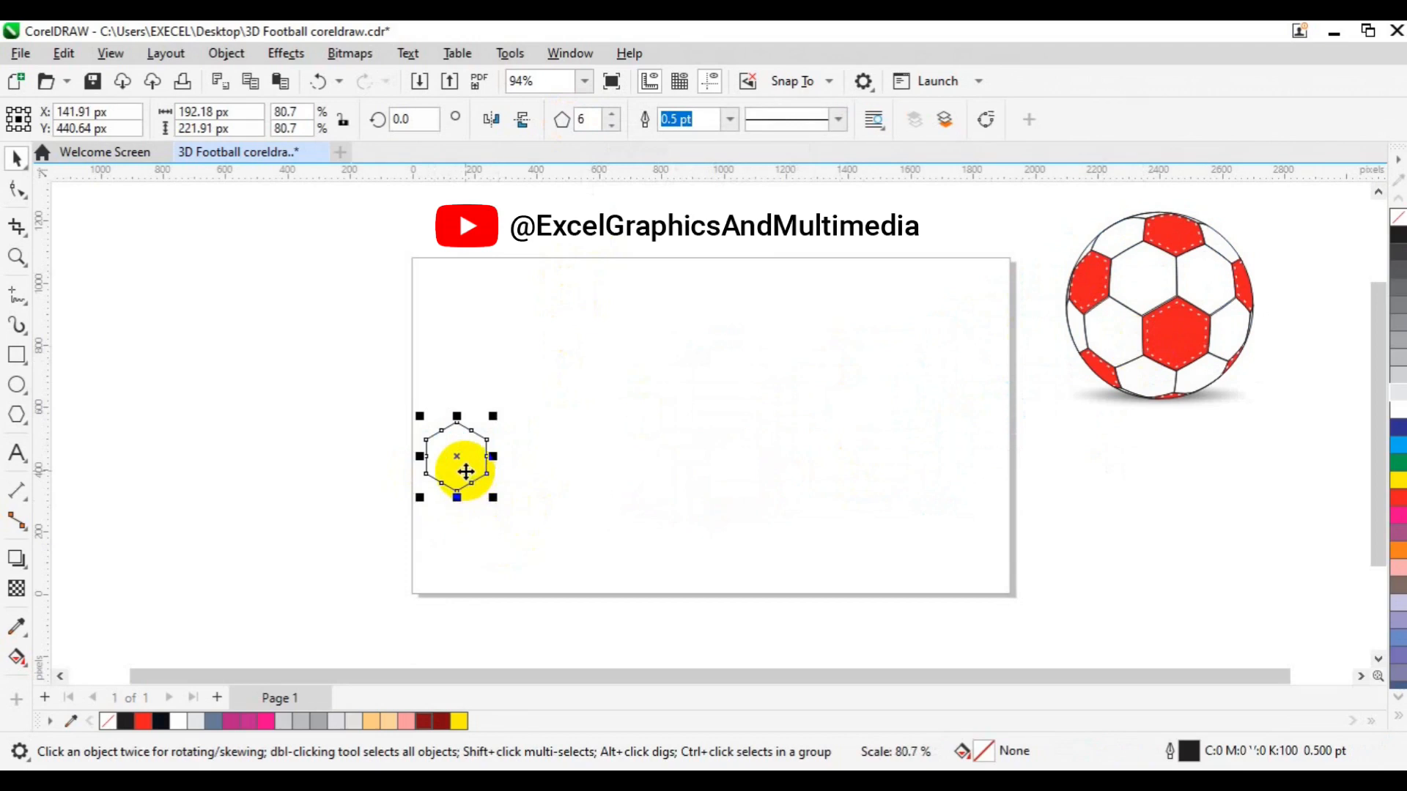
Step: Copy the hexagon edge to edge on its right side and repeat the duplication to build a horizontal row of twelve hexagons
{"action": "left_click_drag", "start_coordinate": [466, 472], "coordinate": [525, 475]}
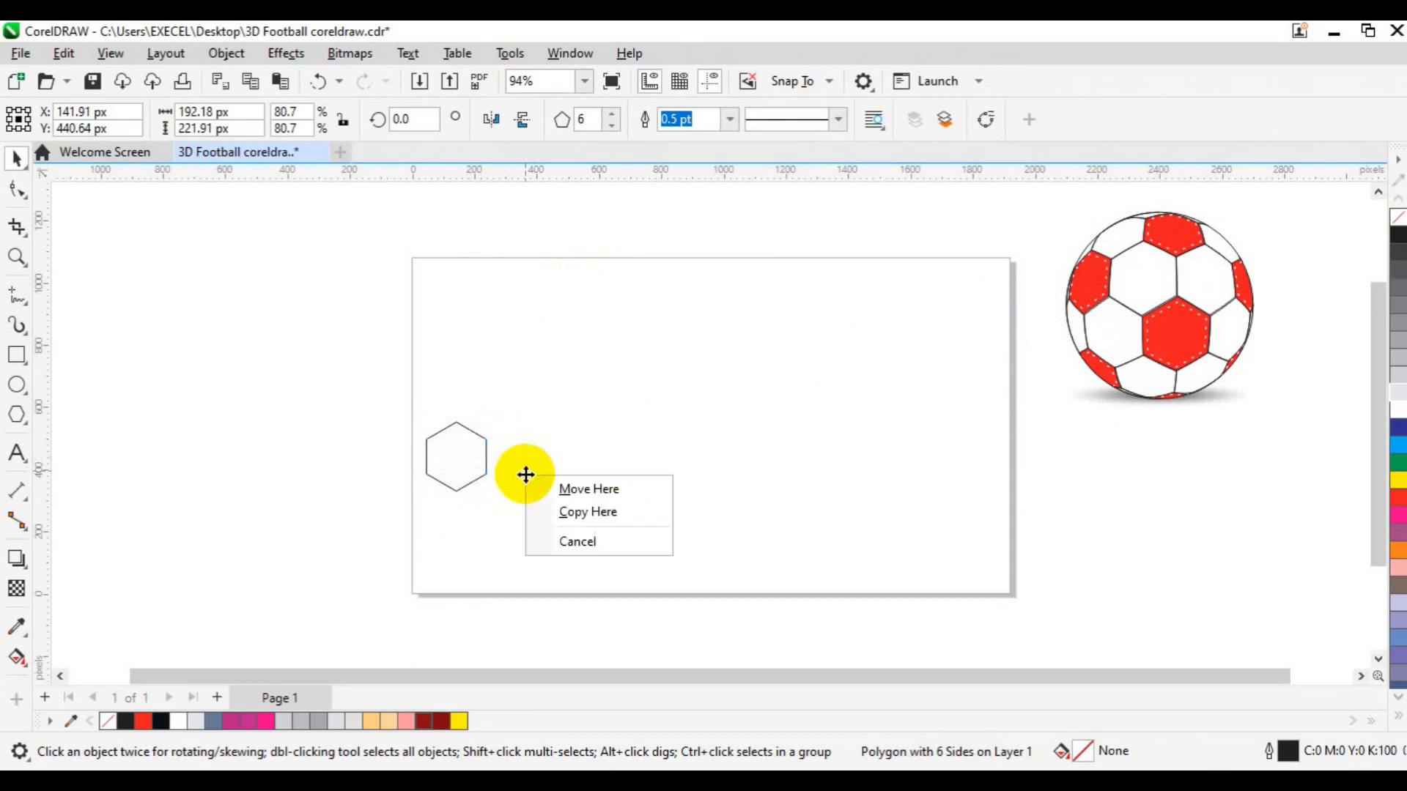
{"action": "left_click", "coordinate": [566, 512]}
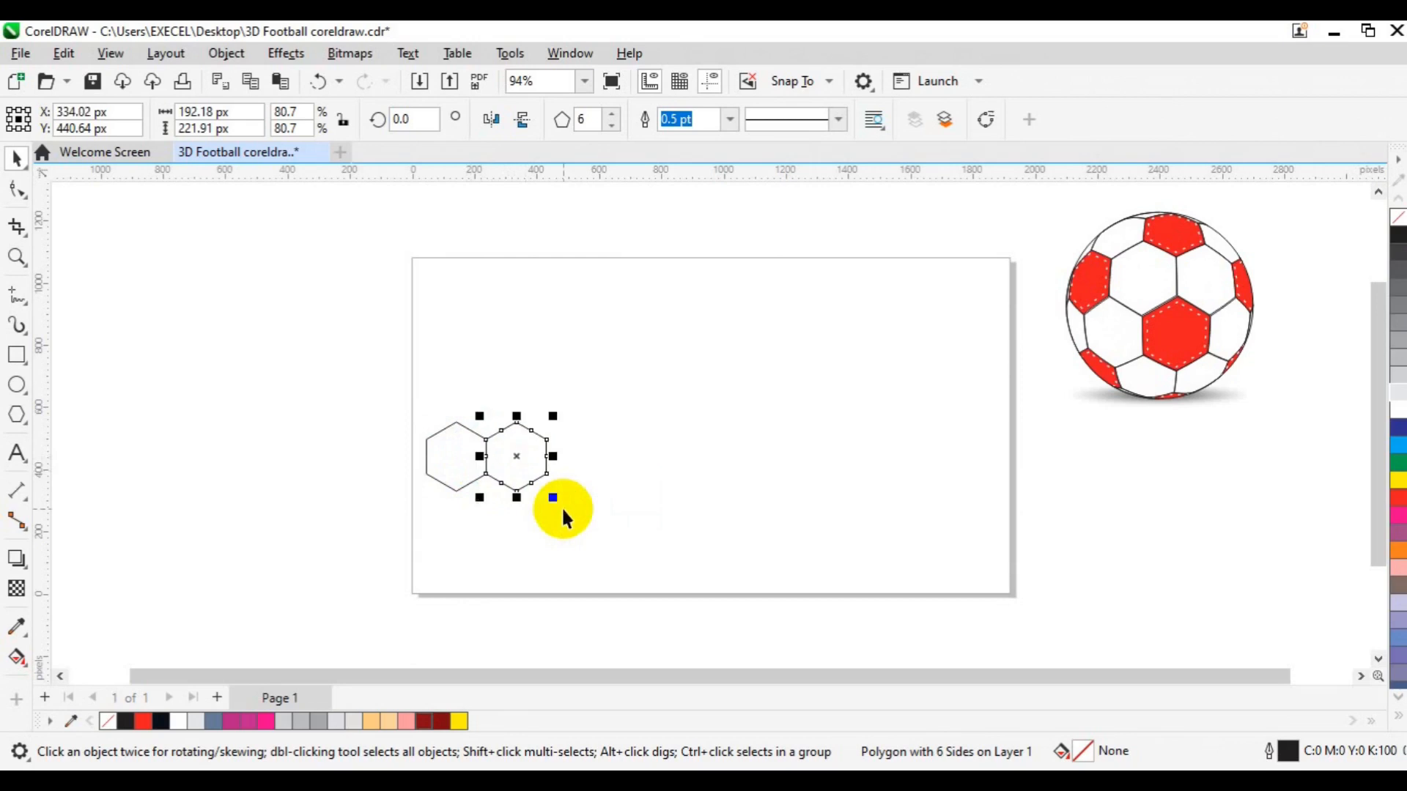
{"action": "key", "text": "ctrl+r"}
{"action": "key", "text": "ctrl+r"}
{"action": "key", "text": "ctrl+r"}
{"action": "key", "text": "ctrl+r"}
{"action": "key", "text": "ctrl+r"}
{"action": "key", "text": "ctrl+r"}
{"action": "key", "text": "ctrl+r"}
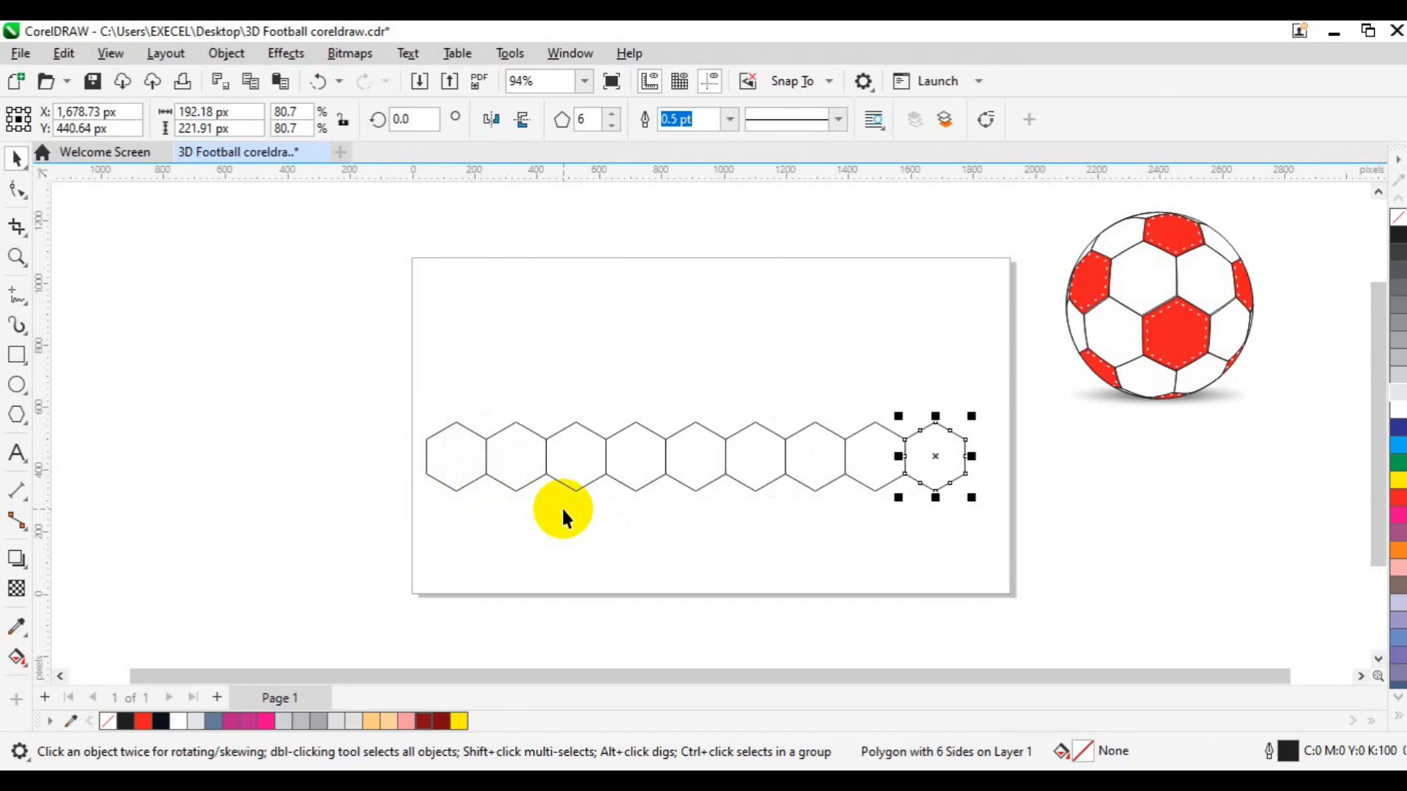
{"action": "key", "text": "ctrl+r"}
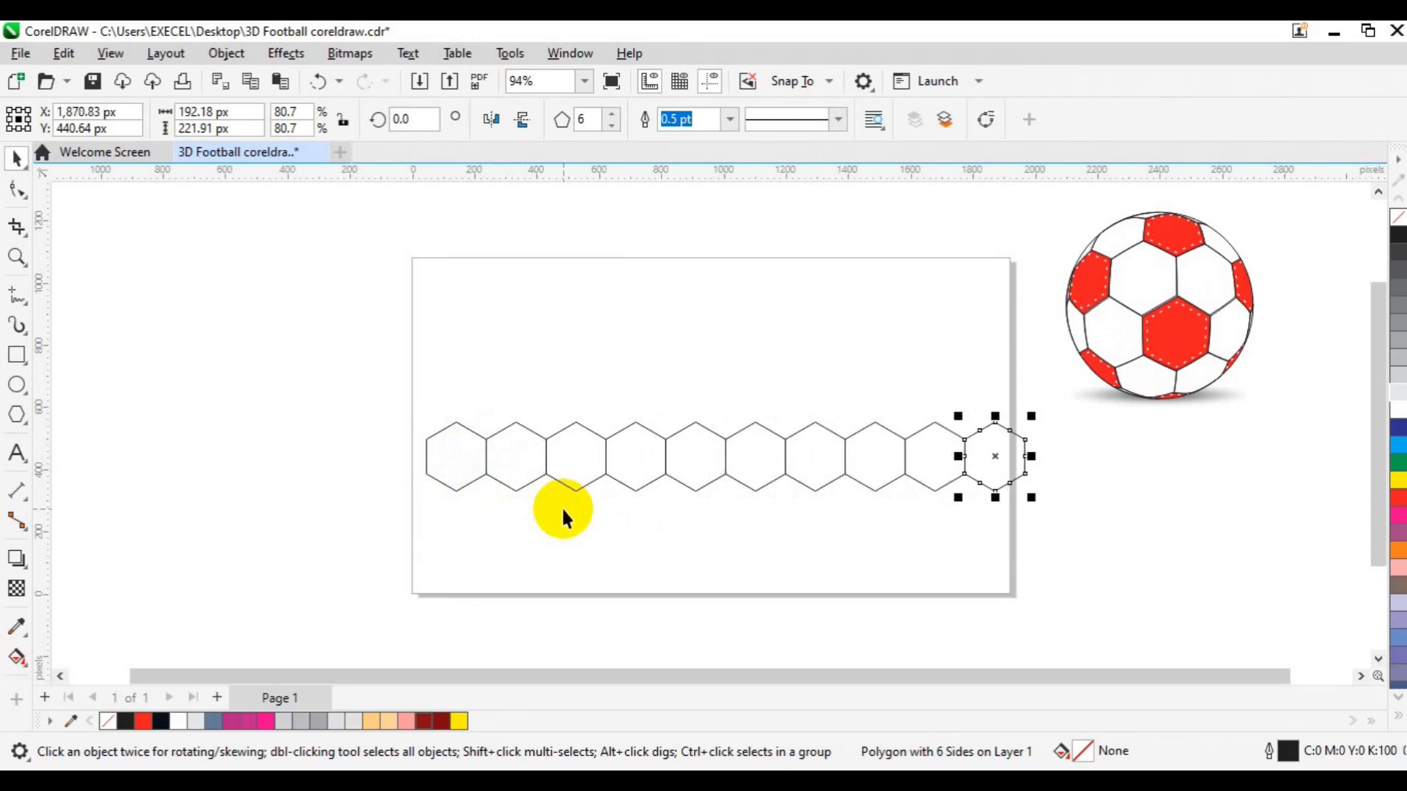
{"action": "key", "text": "ctrl+r"}
{"action": "key", "text": "ctrl+r"}
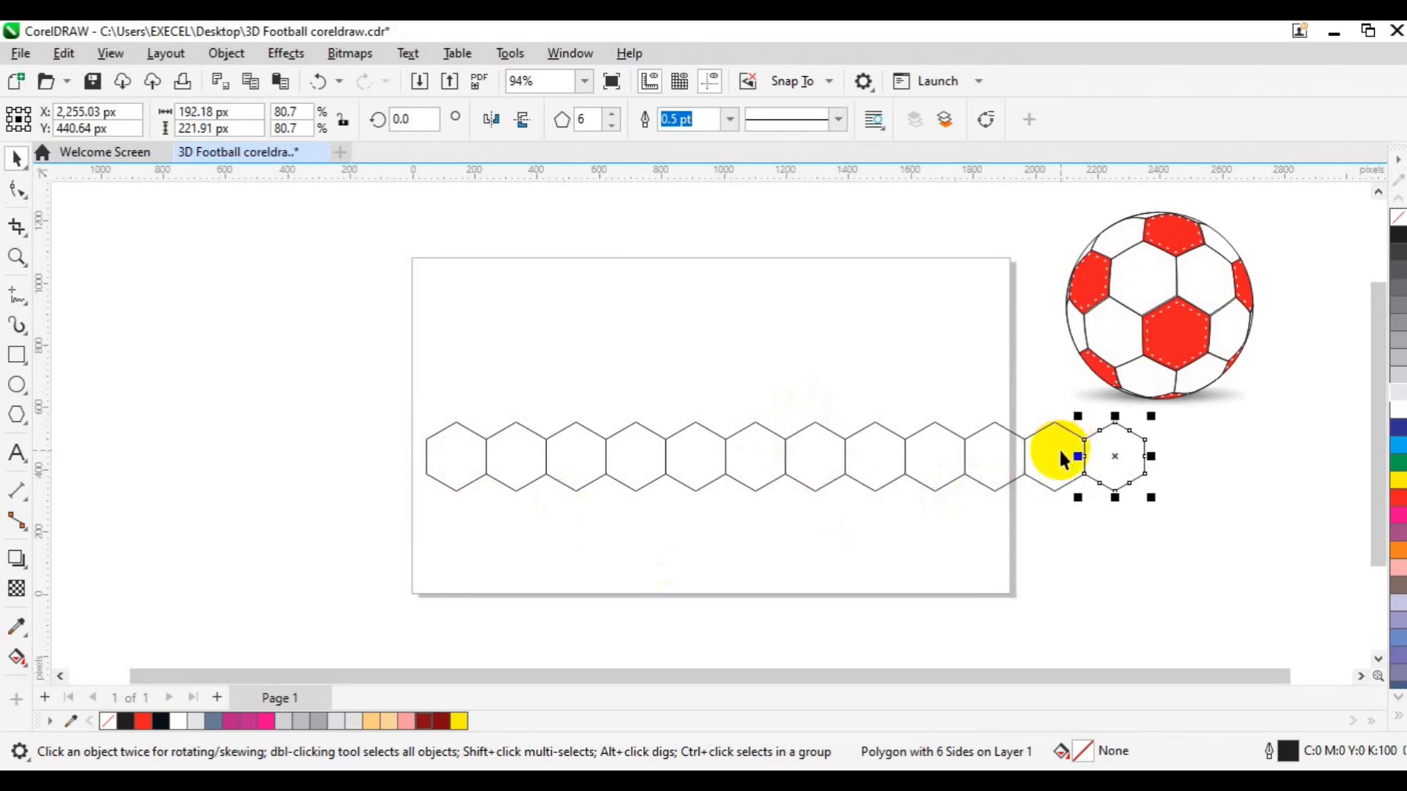
Step: Fill every third hexagon in the row (third, sixth, ninth and twelfth) with red
{"action": "left_click", "coordinate": [933, 480], "text": "shift"}
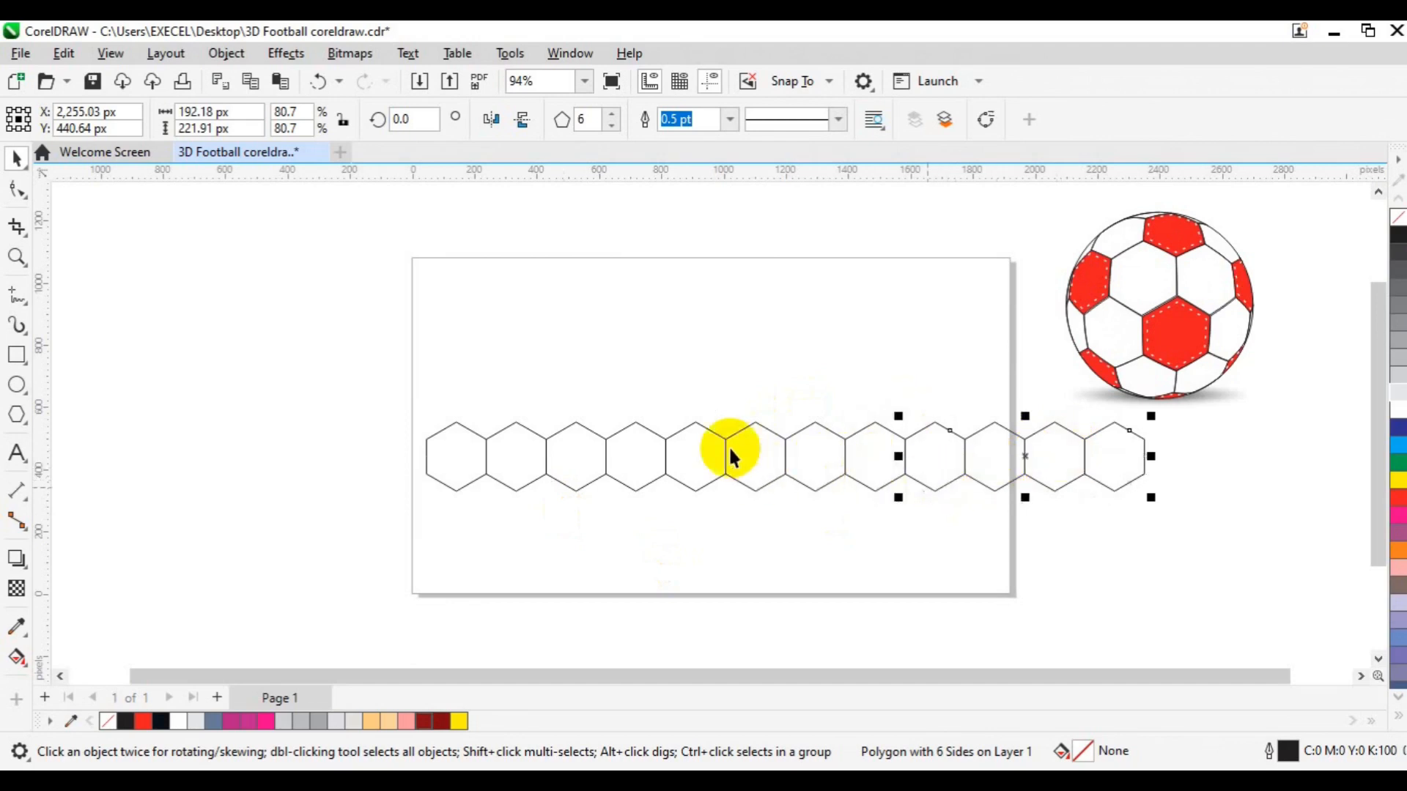
{"action": "left_click", "coordinate": [740, 476], "text": "shift"}
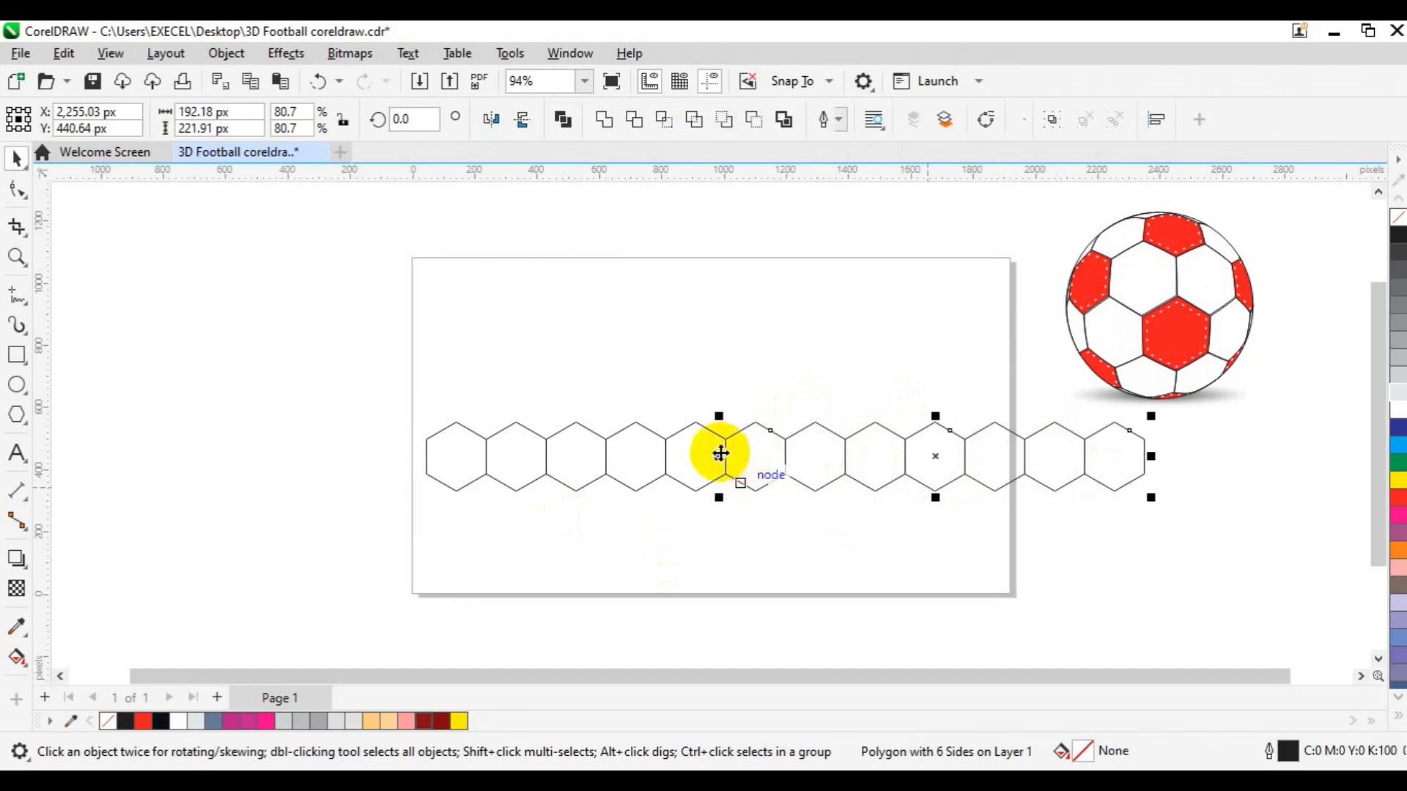
{"action": "left_click", "coordinate": [581, 483], "text": "shift"}
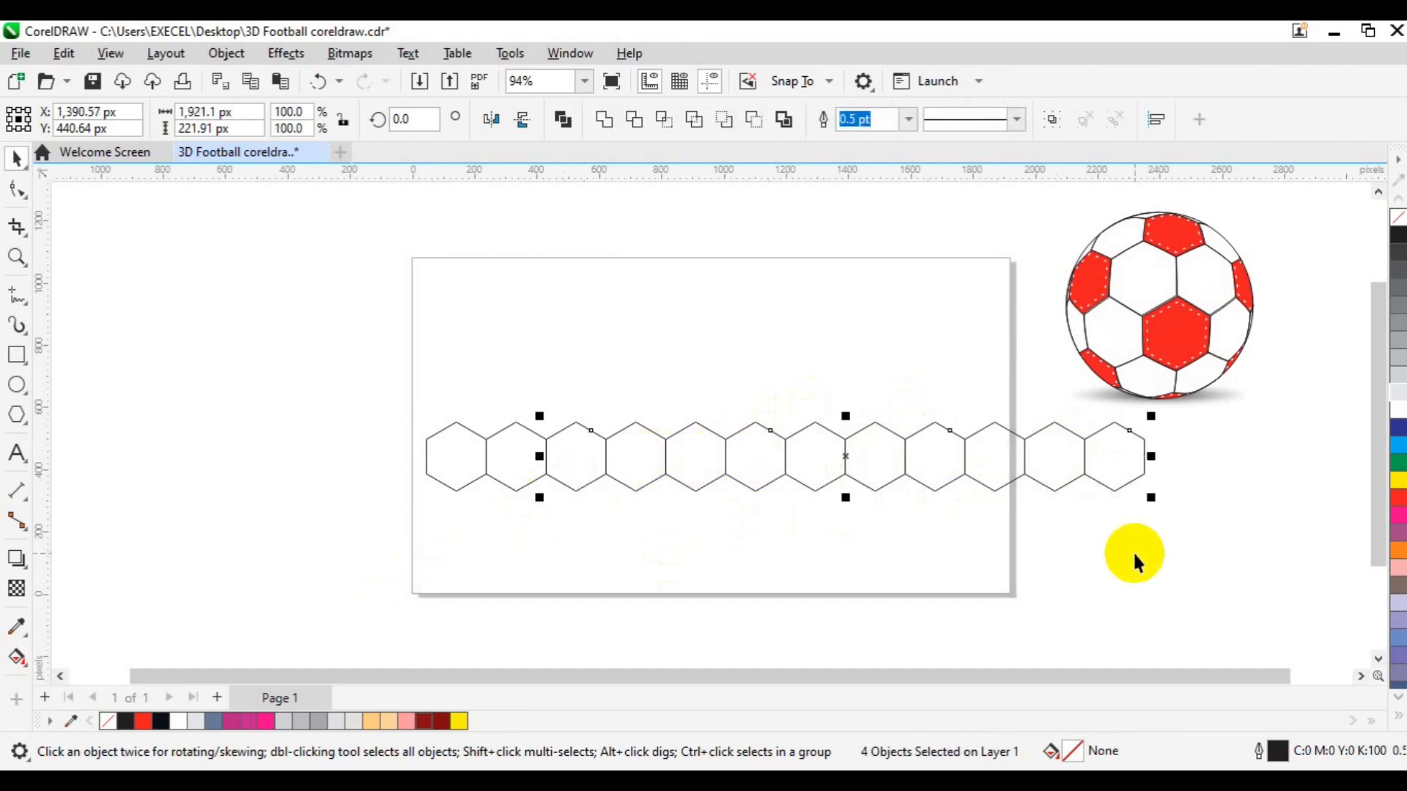
{"action": "left_click", "coordinate": [1398, 499]}
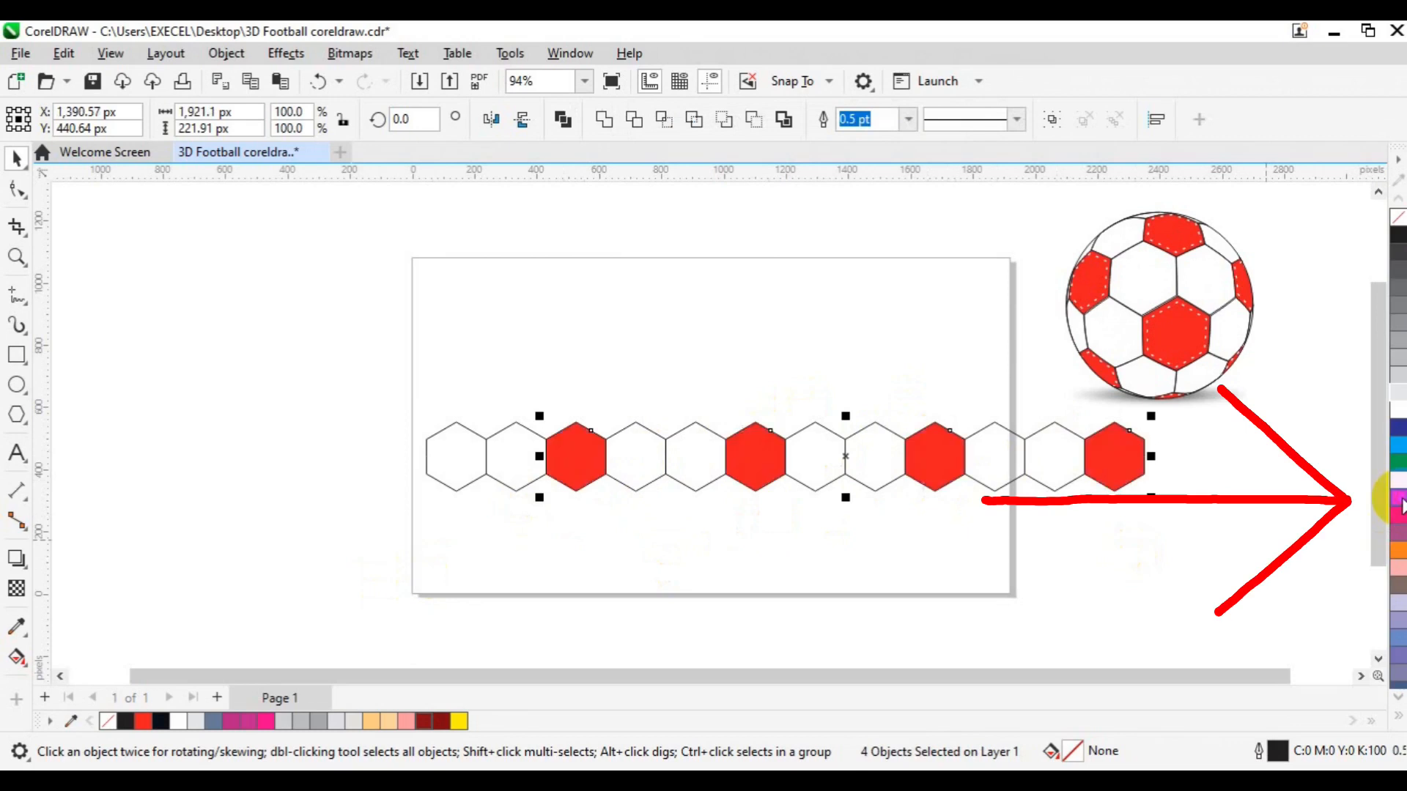
{"action": "left_click", "coordinate": [1194, 539]}
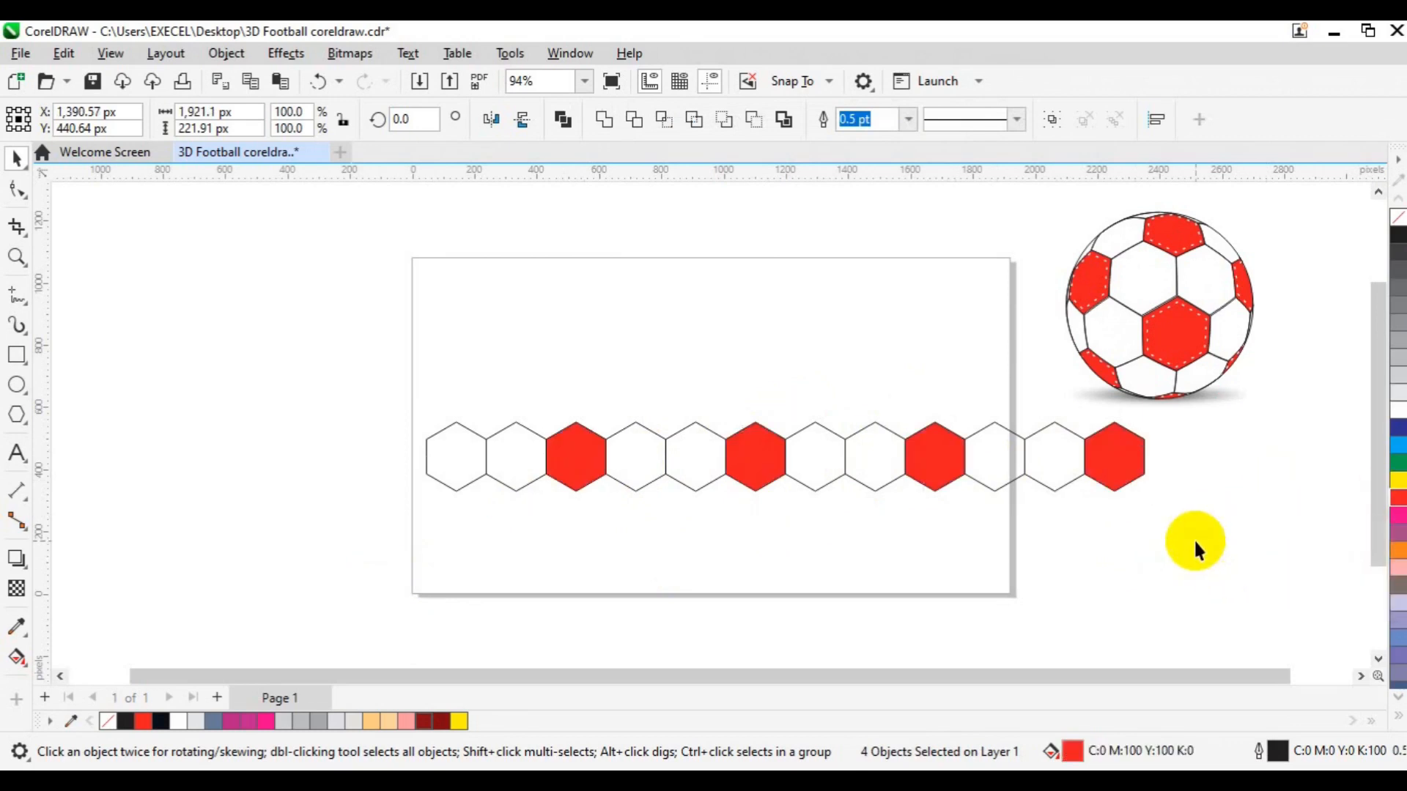
Step: Apply a one-step inside contour with a 10 px offset to the first red hexagon
{"action": "left_click", "coordinate": [577, 474]}
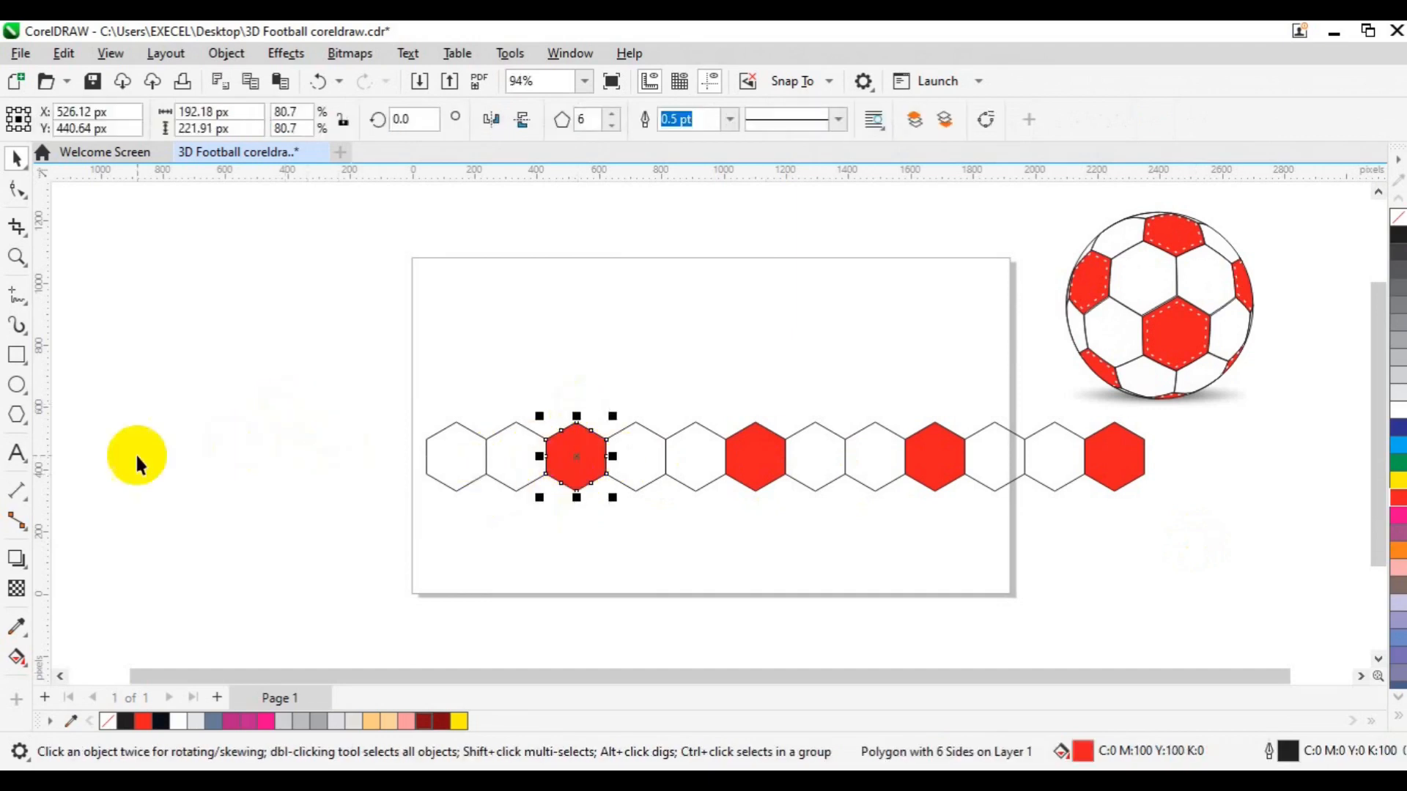
{"action": "left_click", "coordinate": [24, 564]}
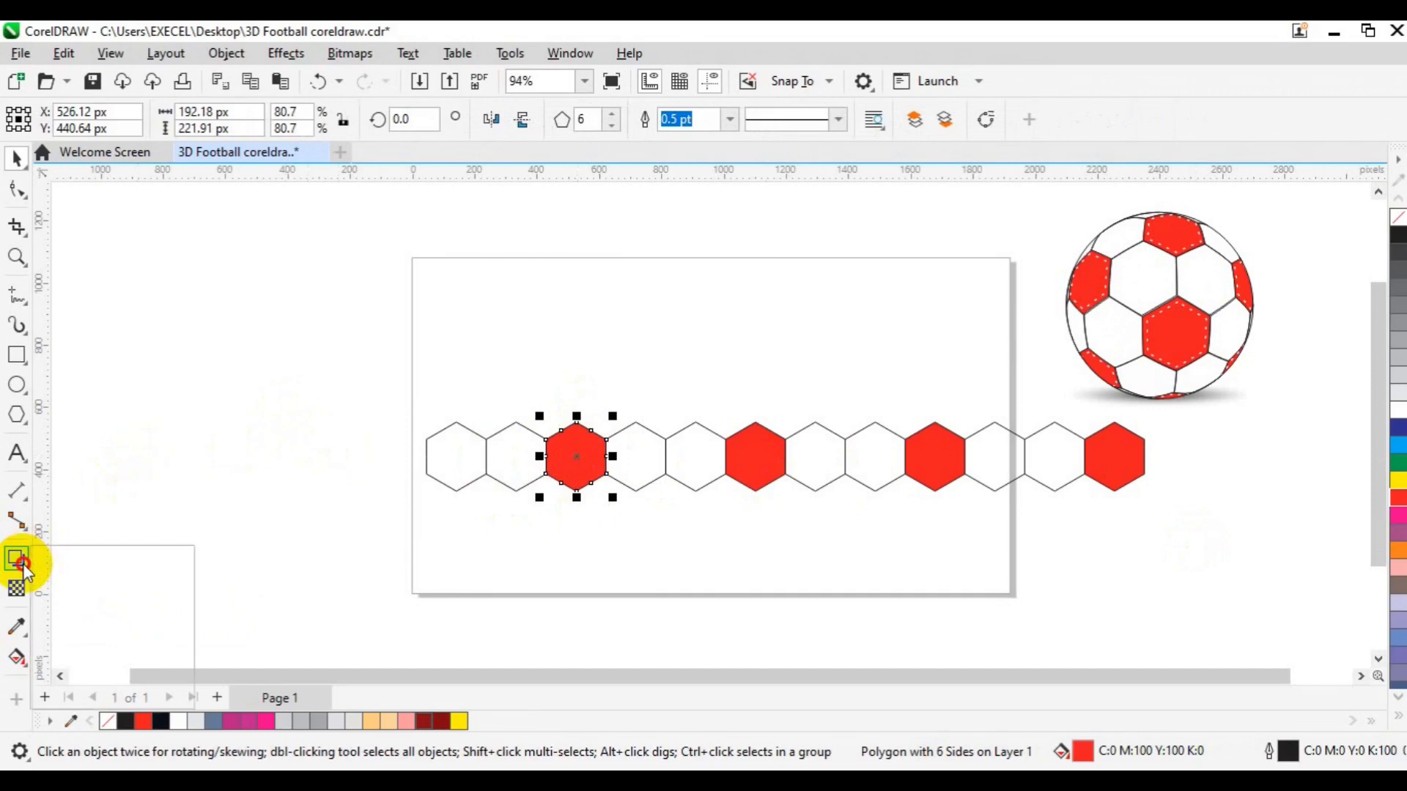
{"action": "left_click", "coordinate": [79, 583]}
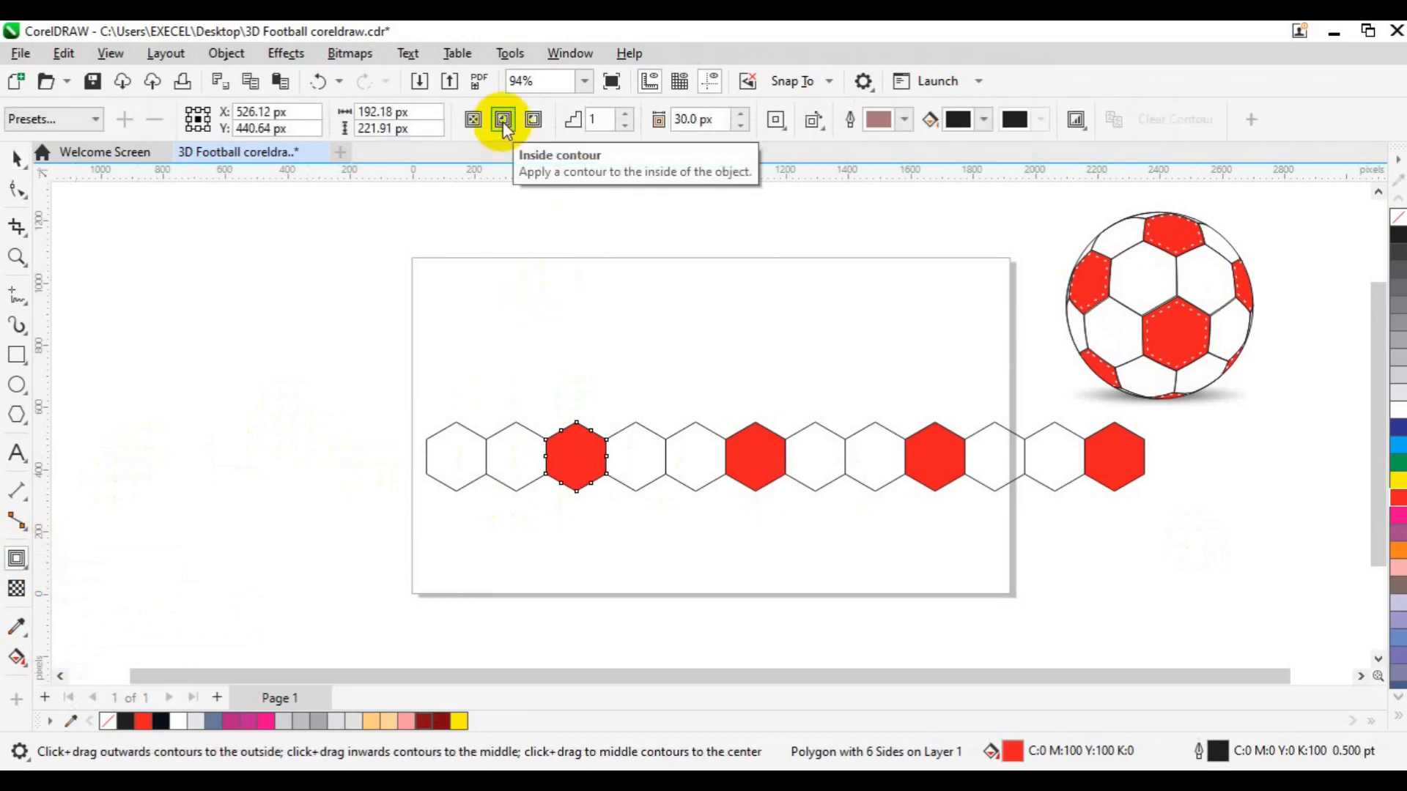
{"action": "left_click", "coordinate": [598, 118]}
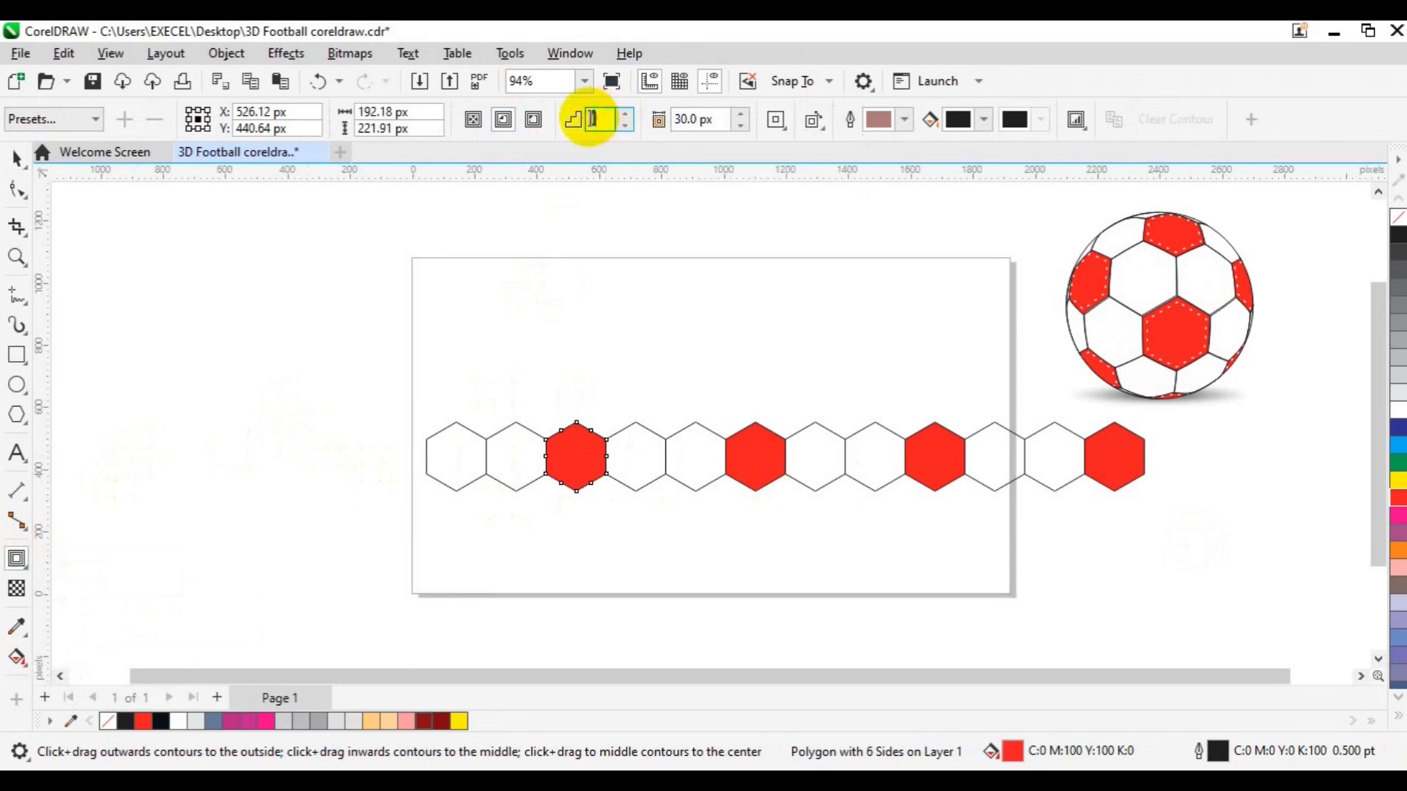
{"action": "left_click", "coordinate": [689, 118]}
{"action": "double_click", "coordinate": [674, 120]}
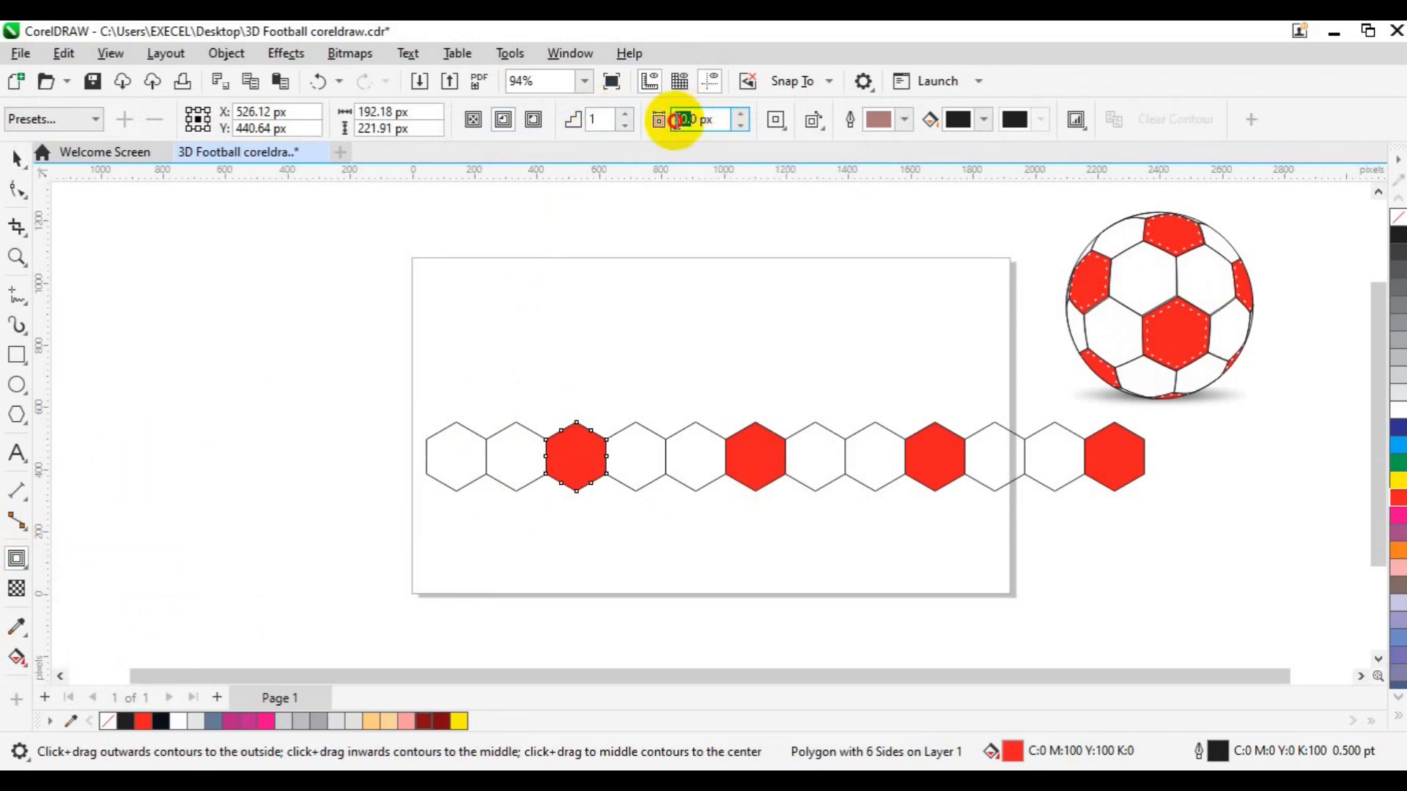
{"action": "key", "text": "ctrl+a"}
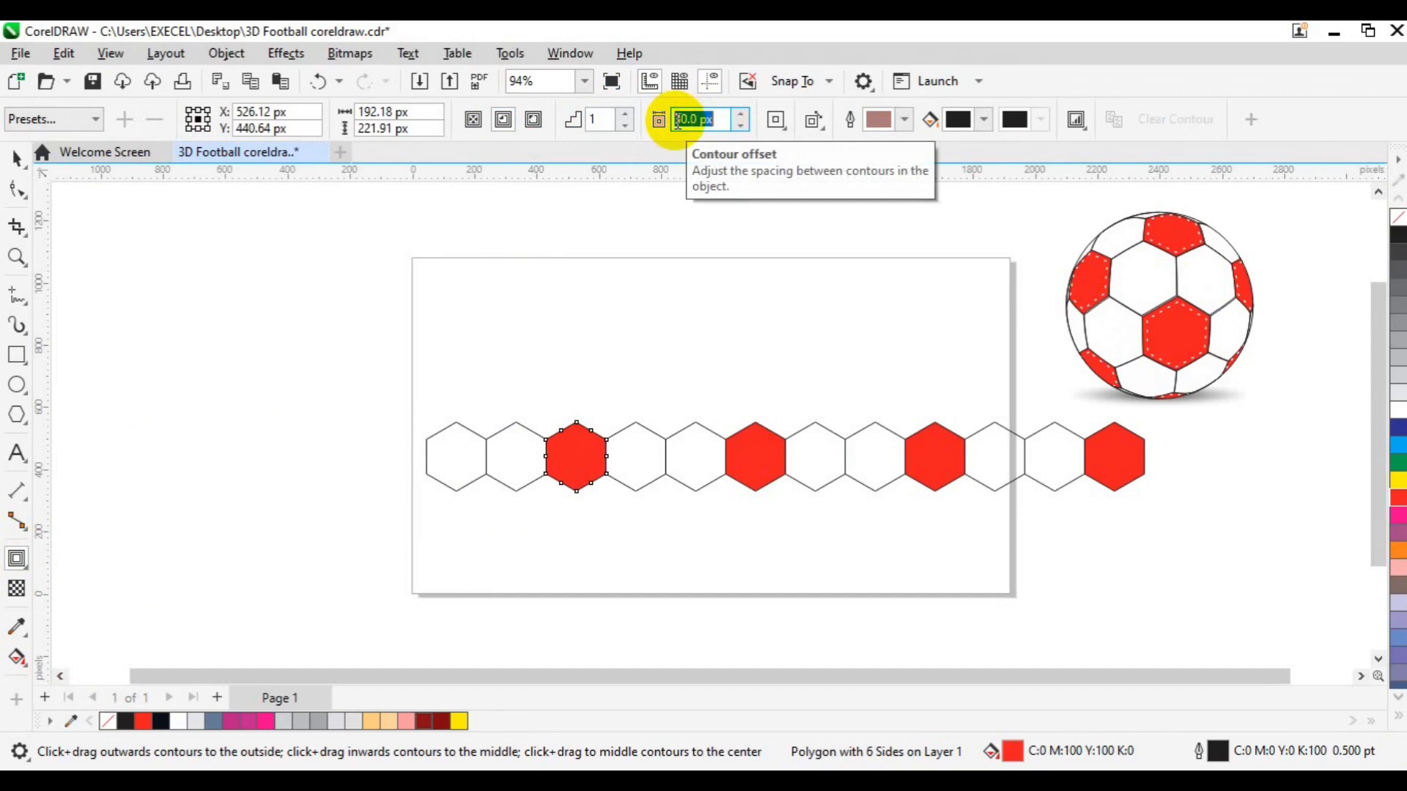
{"action": "key", "text": "BackSpace"}
{"action": "key", "text": "Return"}
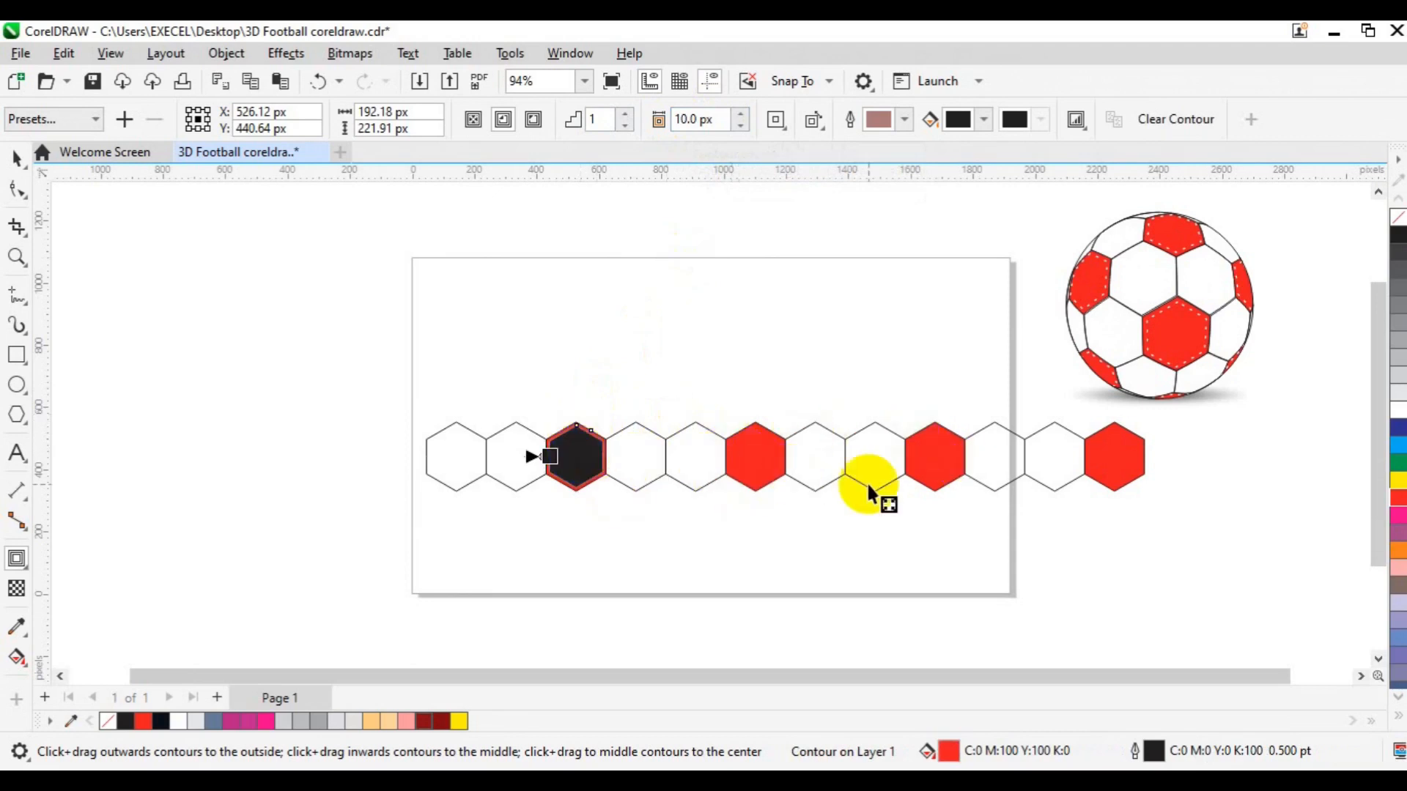
Step: Copy the contour properties from the first red hexagon onto the second red hexagon
{"action": "left_click", "coordinate": [753, 464]}
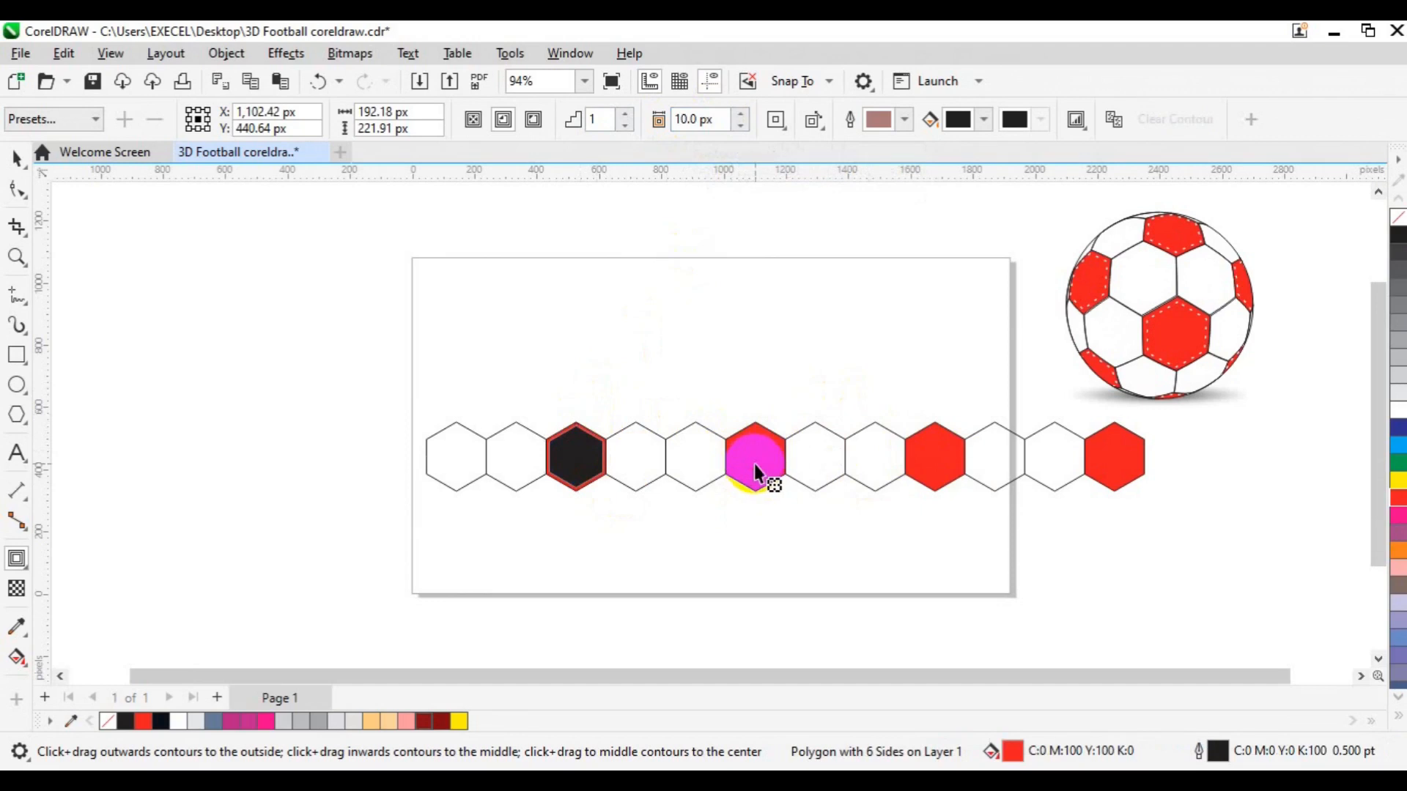
{"action": "key", "text": "space"}
{"action": "left_click", "coordinate": [759, 440]}
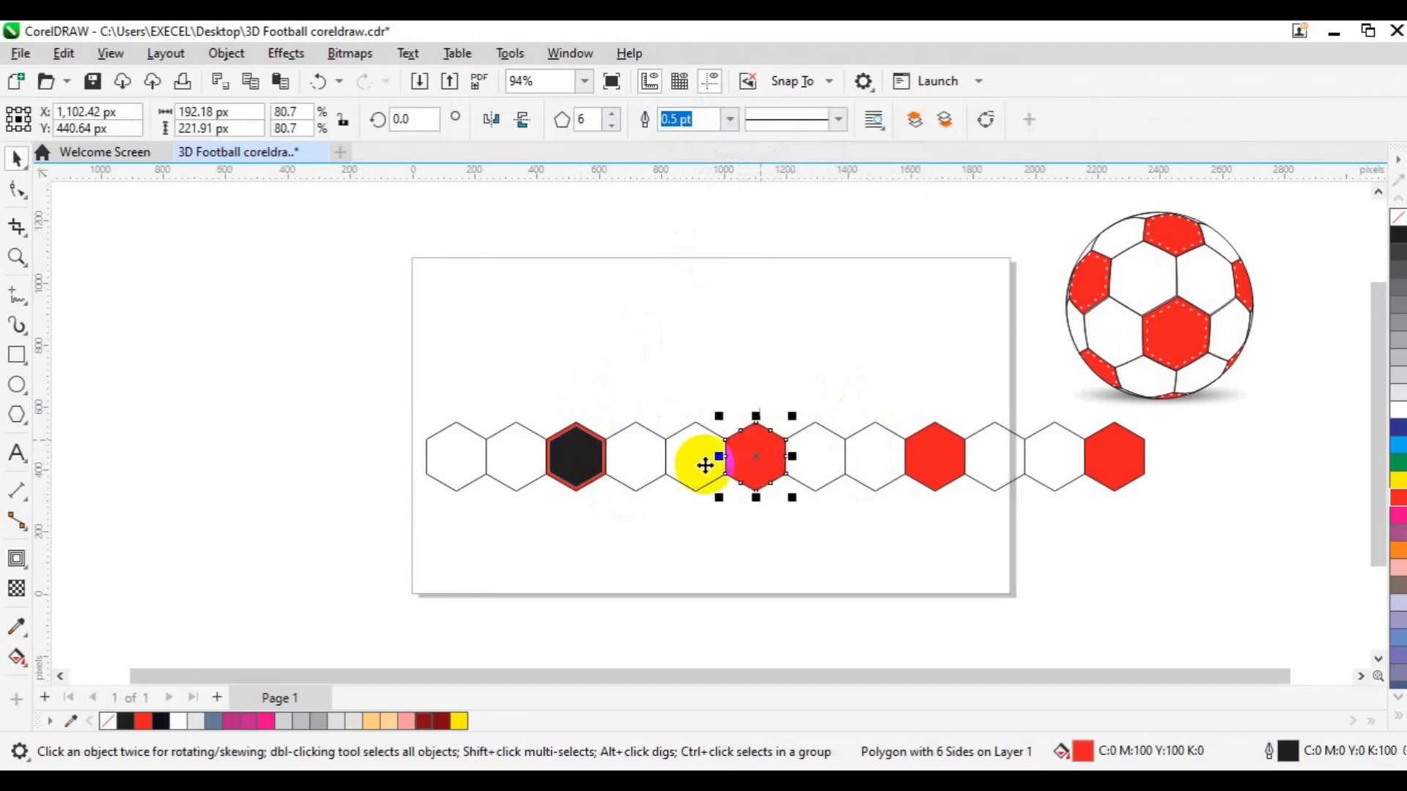
{"action": "left_click", "coordinate": [18, 561]}
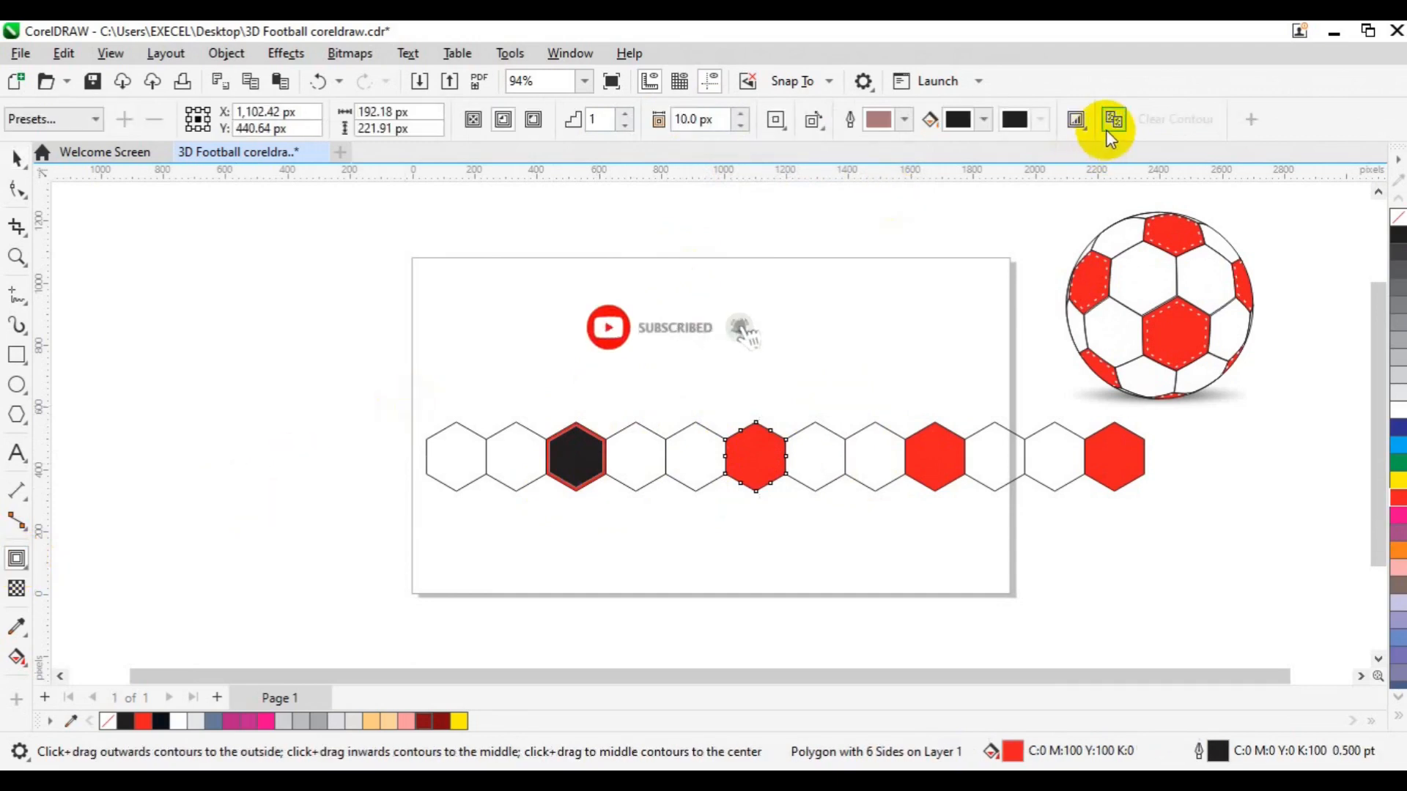
{"action": "left_click", "coordinate": [1107, 131]}
{"action": "left_click", "coordinate": [564, 470]}
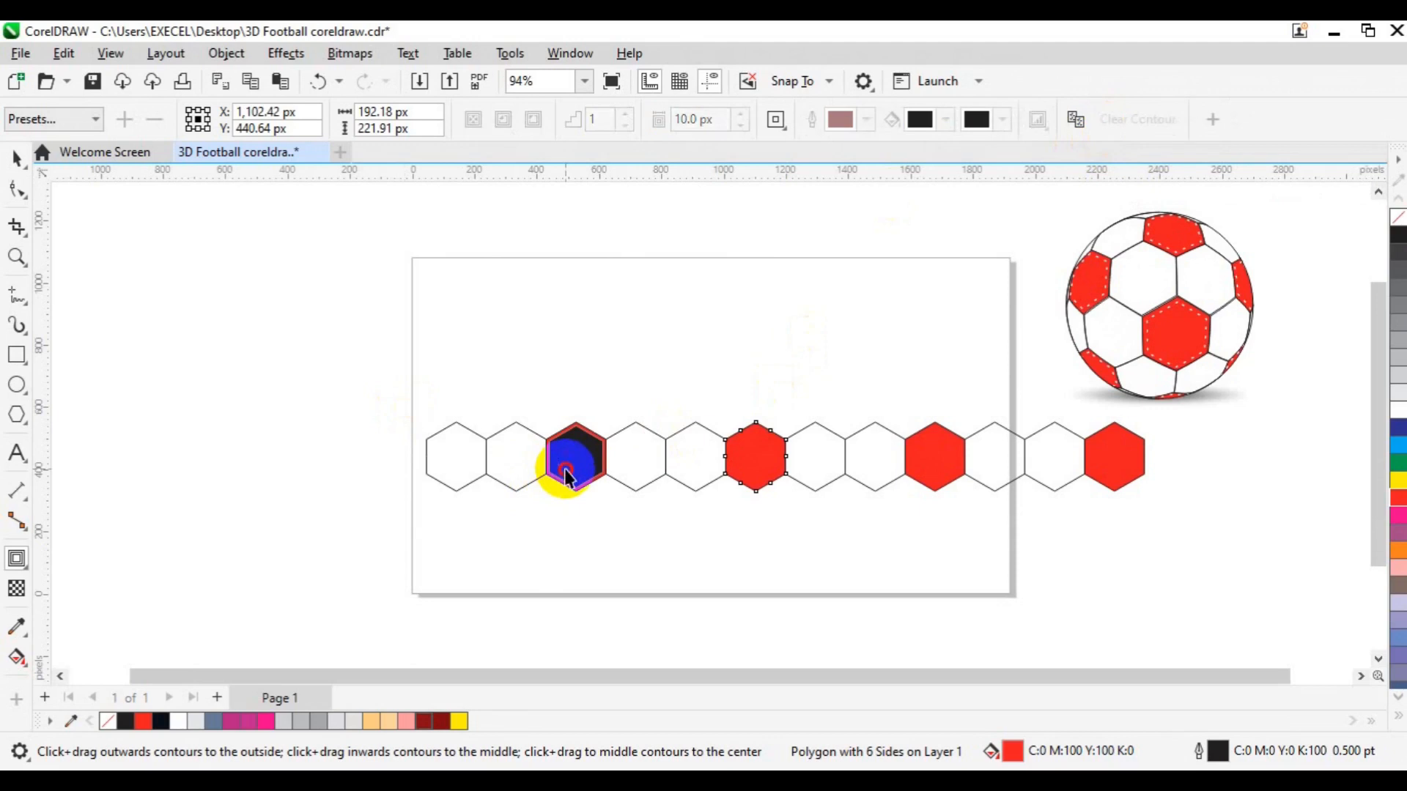
Step: Copy the contour properties from the second contoured hexagon onto the third red hexagon
{"action": "left_click", "coordinate": [938, 457]}
{"action": "key", "text": "space"}
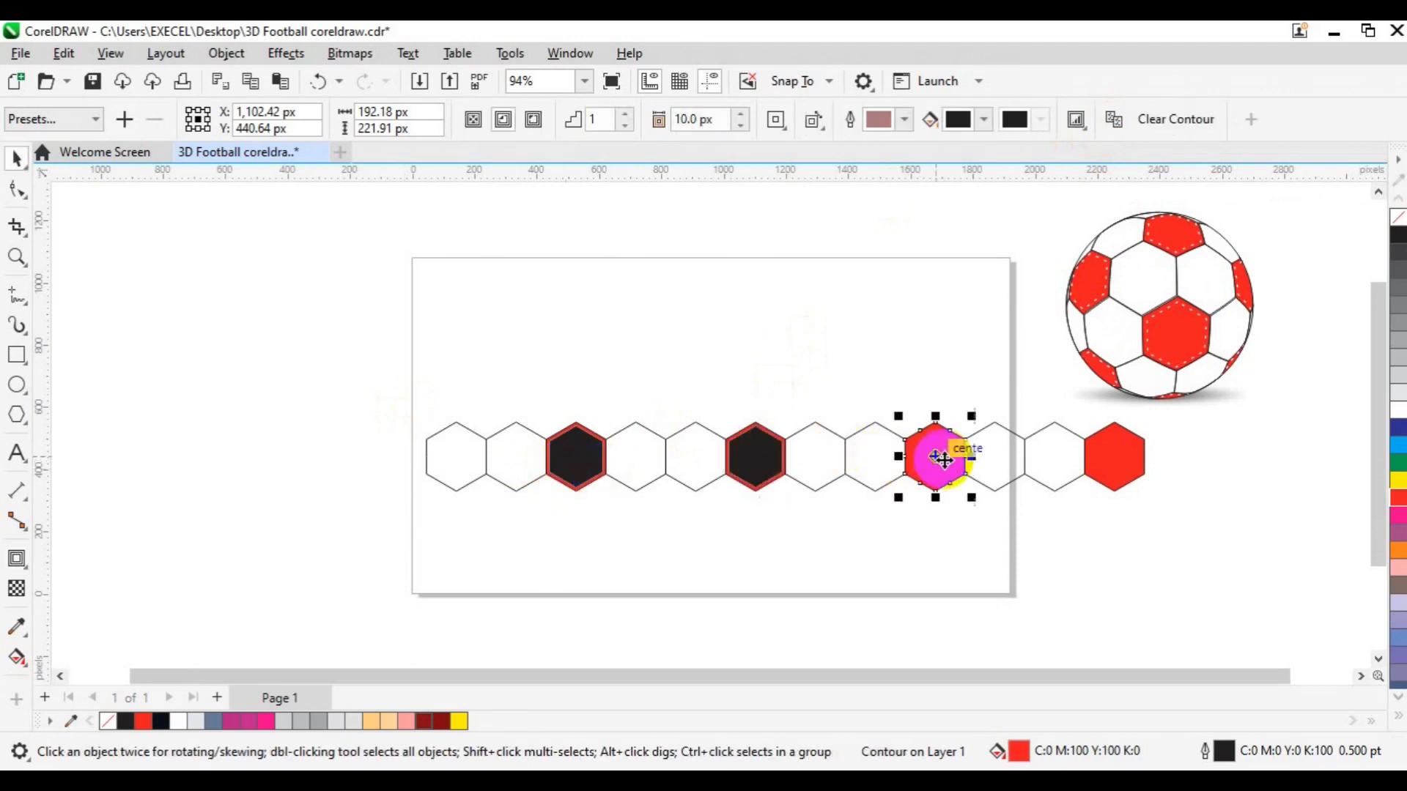
{"action": "left_click", "coordinate": [18, 559]}
{"action": "left_click", "coordinate": [1114, 121]}
{"action": "left_click", "coordinate": [760, 456]}
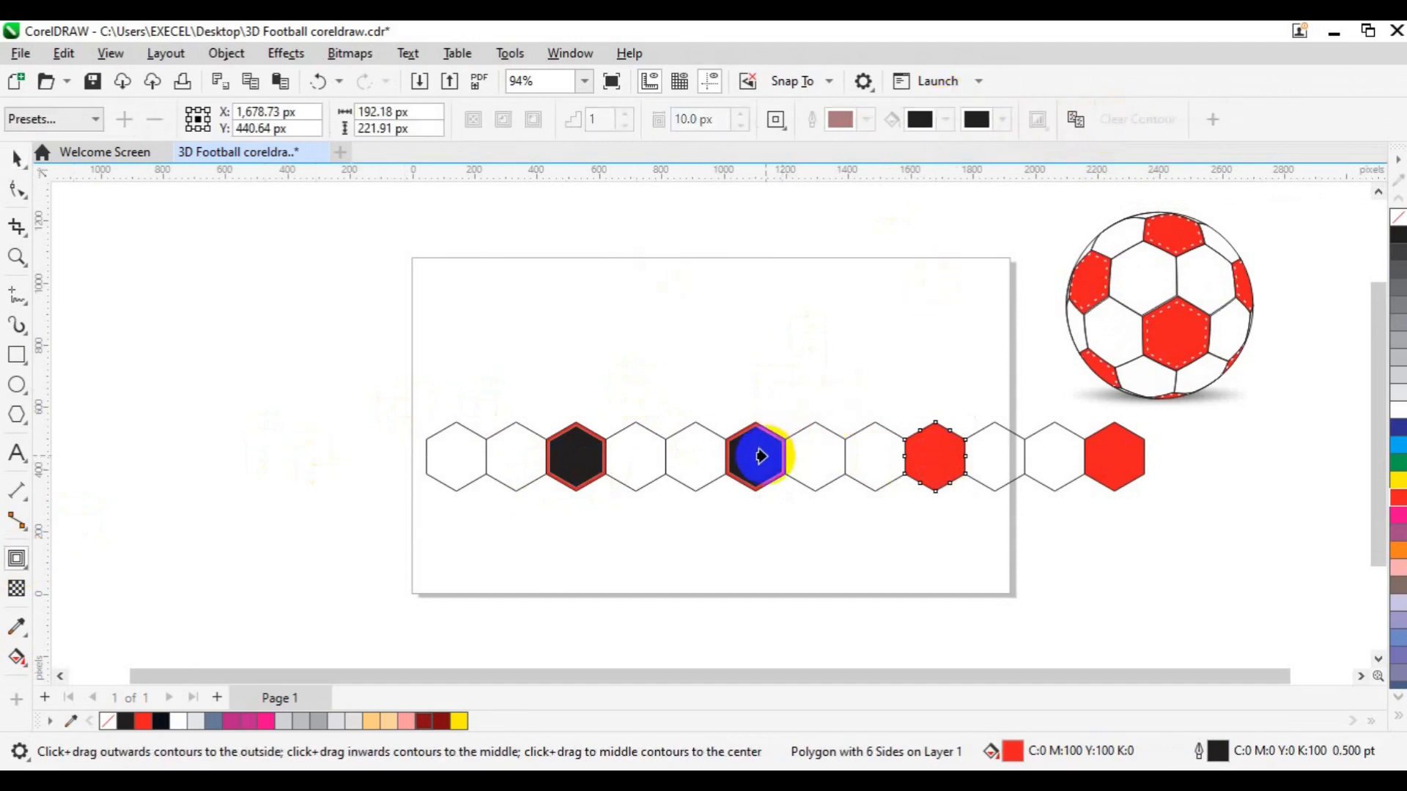
Step: Copy the contour properties from the third contoured hexagon onto the last red hexagon in the row
{"action": "left_click", "coordinate": [1110, 474]}
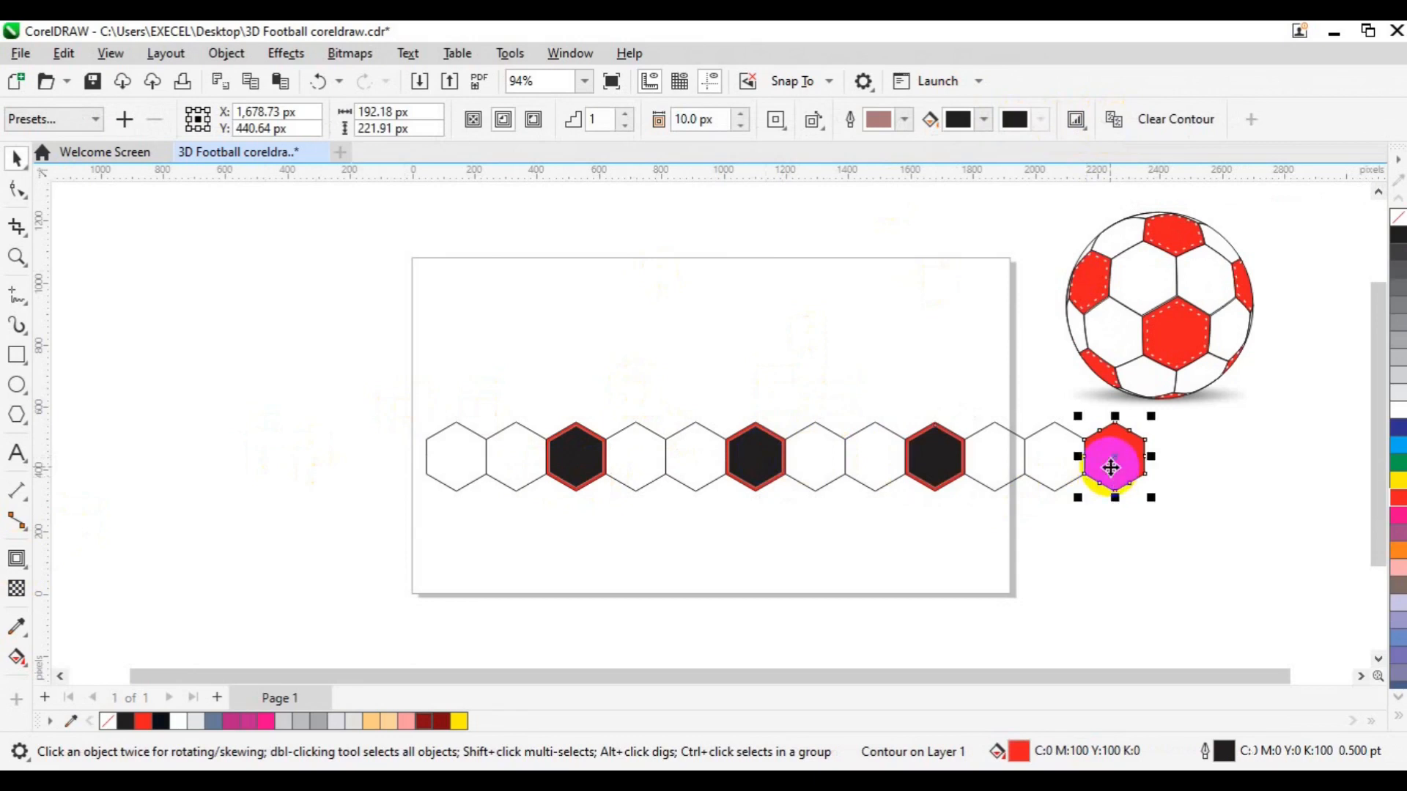
{"action": "left_click", "coordinate": [22, 560]}
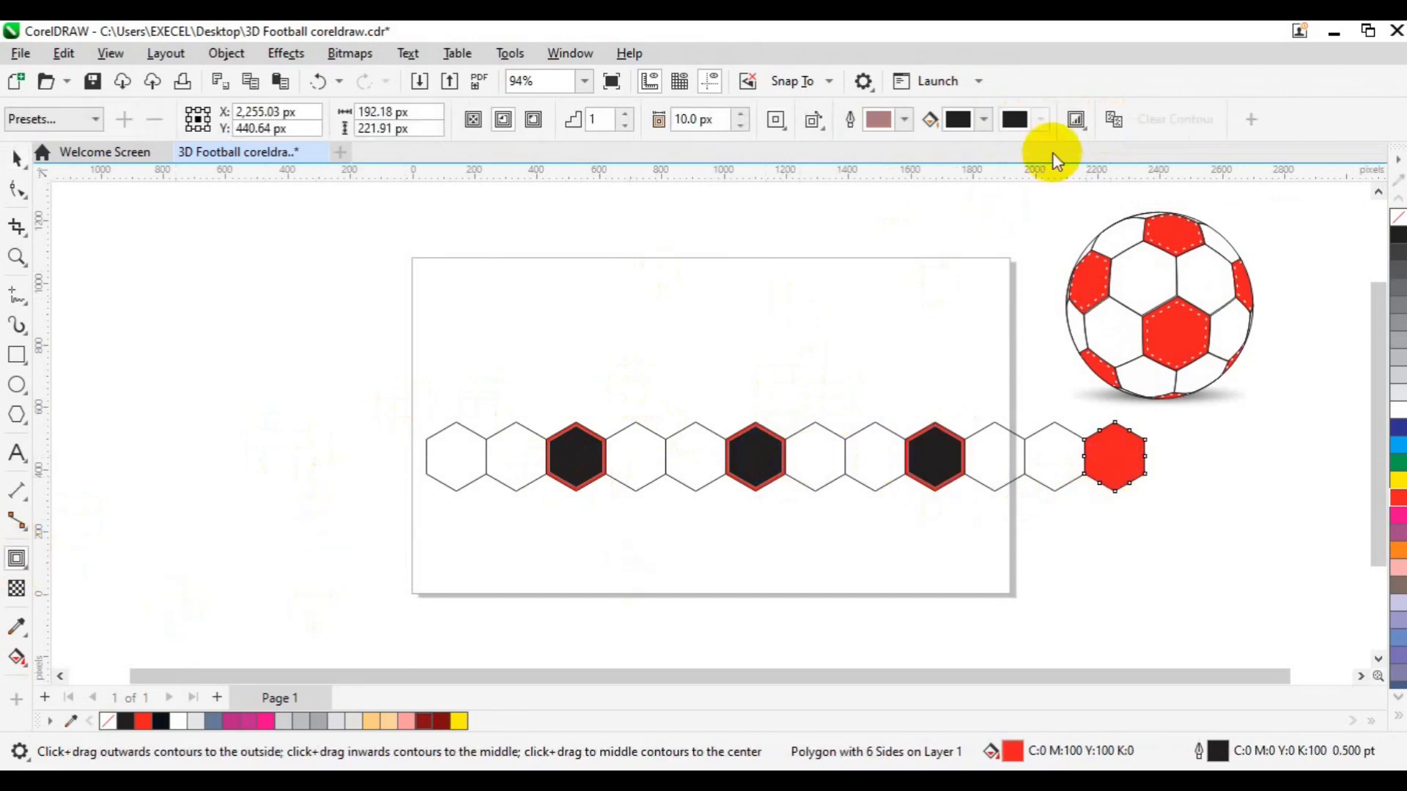
{"action": "left_click", "coordinate": [1113, 119]}
{"action": "left_click", "coordinate": [918, 433]}
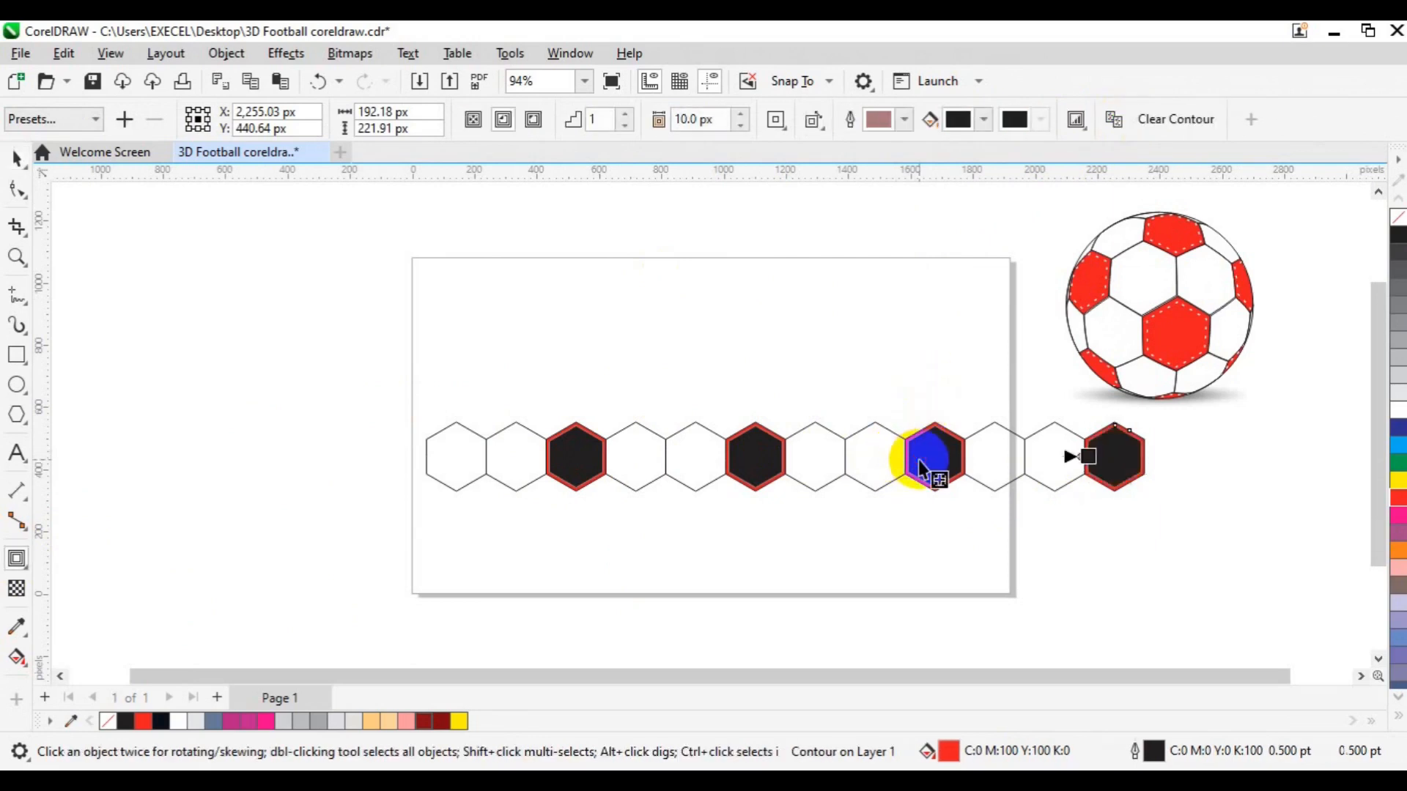
Step: Break apart the contour groups of all four red hexagons in the row, then clear the selection
{"action": "key", "text": "space"}
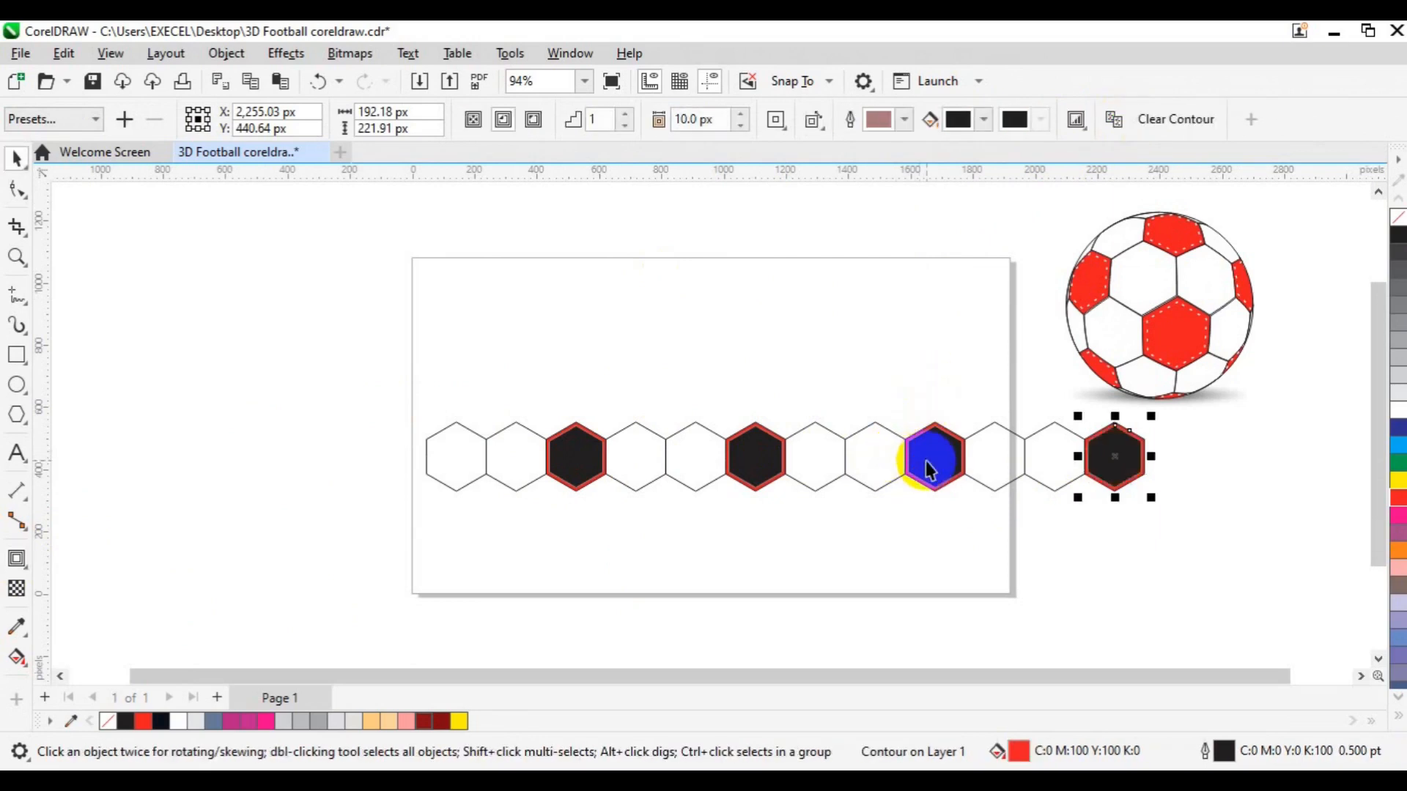
{"action": "left_click", "coordinate": [925, 460], "text": "shift"}
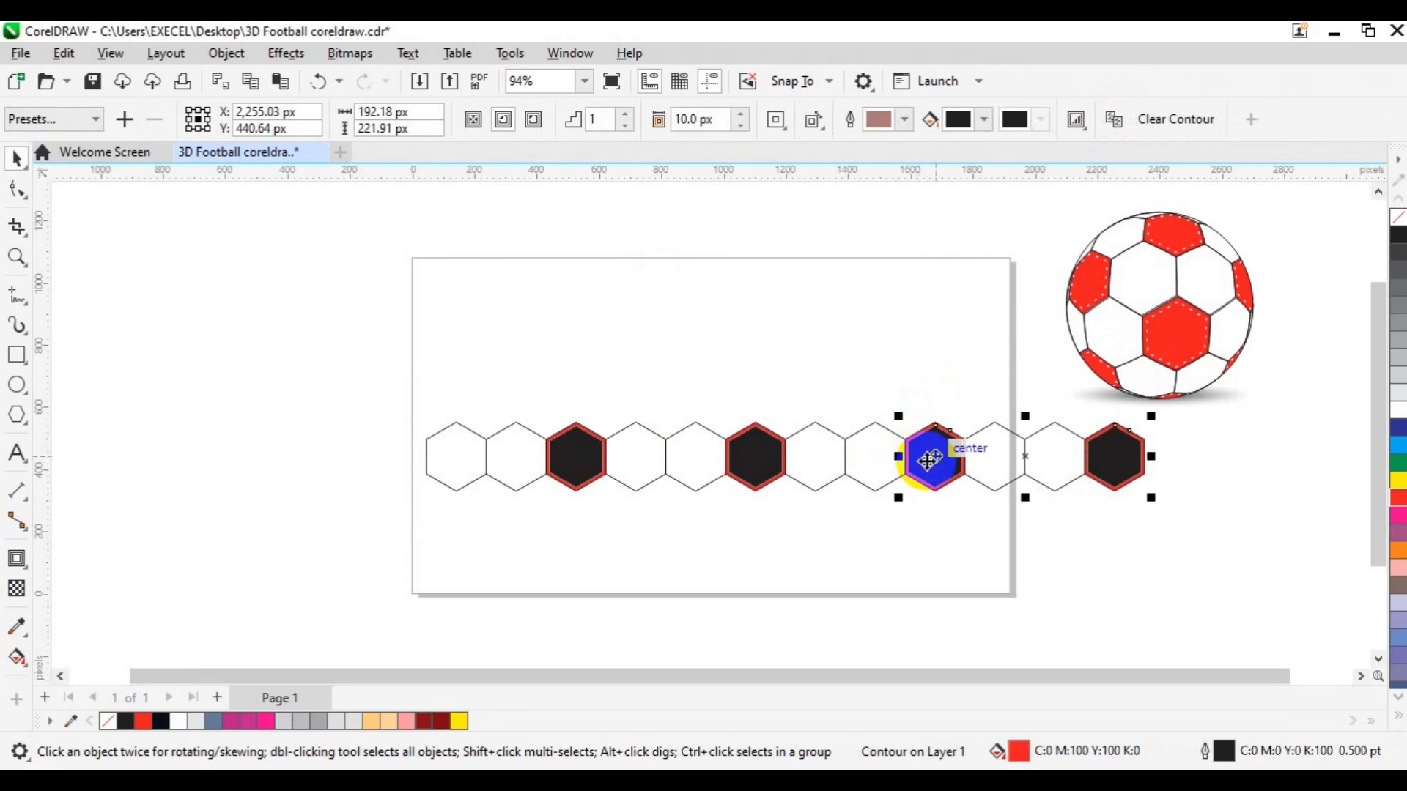
{"action": "left_click", "coordinate": [763, 478], "text": "shift"}
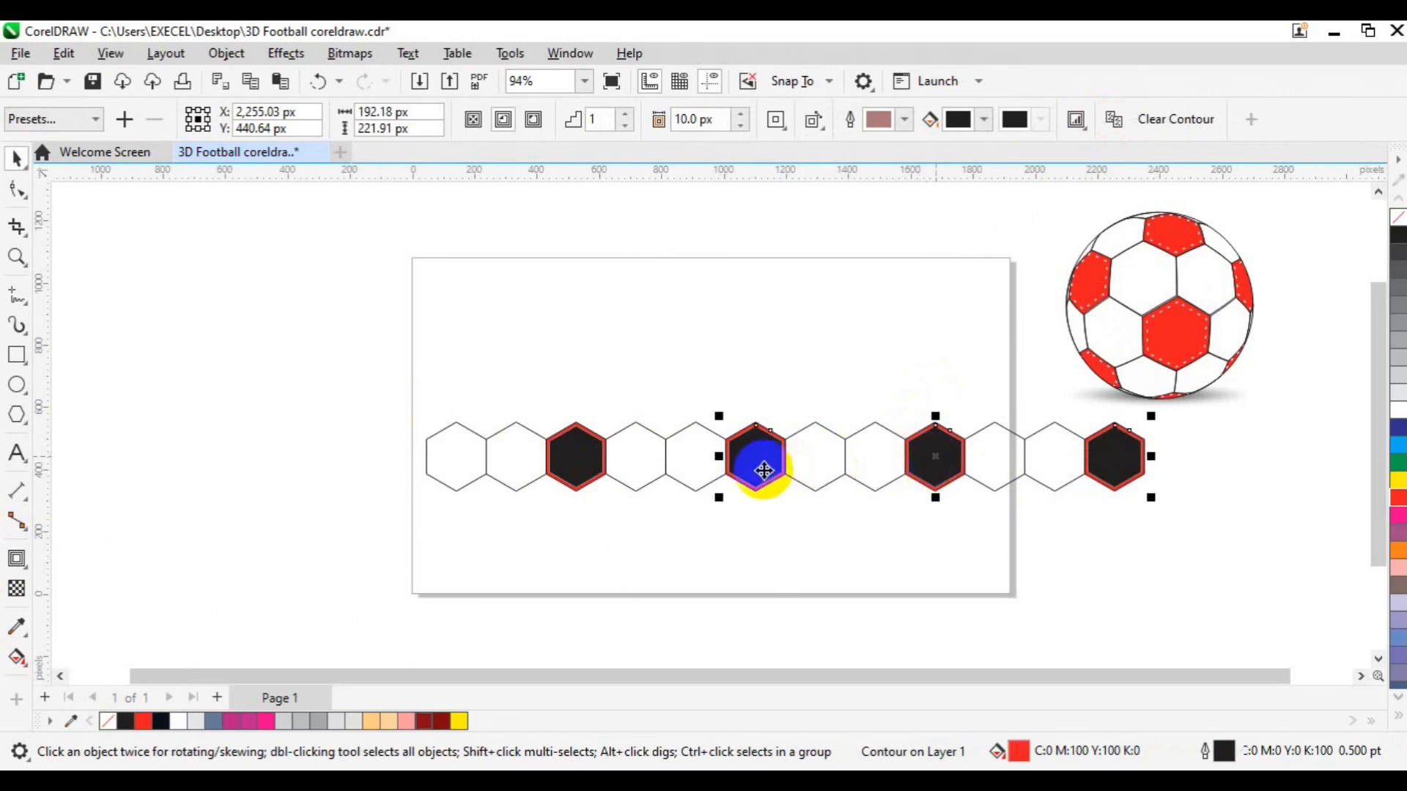
{"action": "left_click", "coordinate": [565, 476], "text": "shift"}
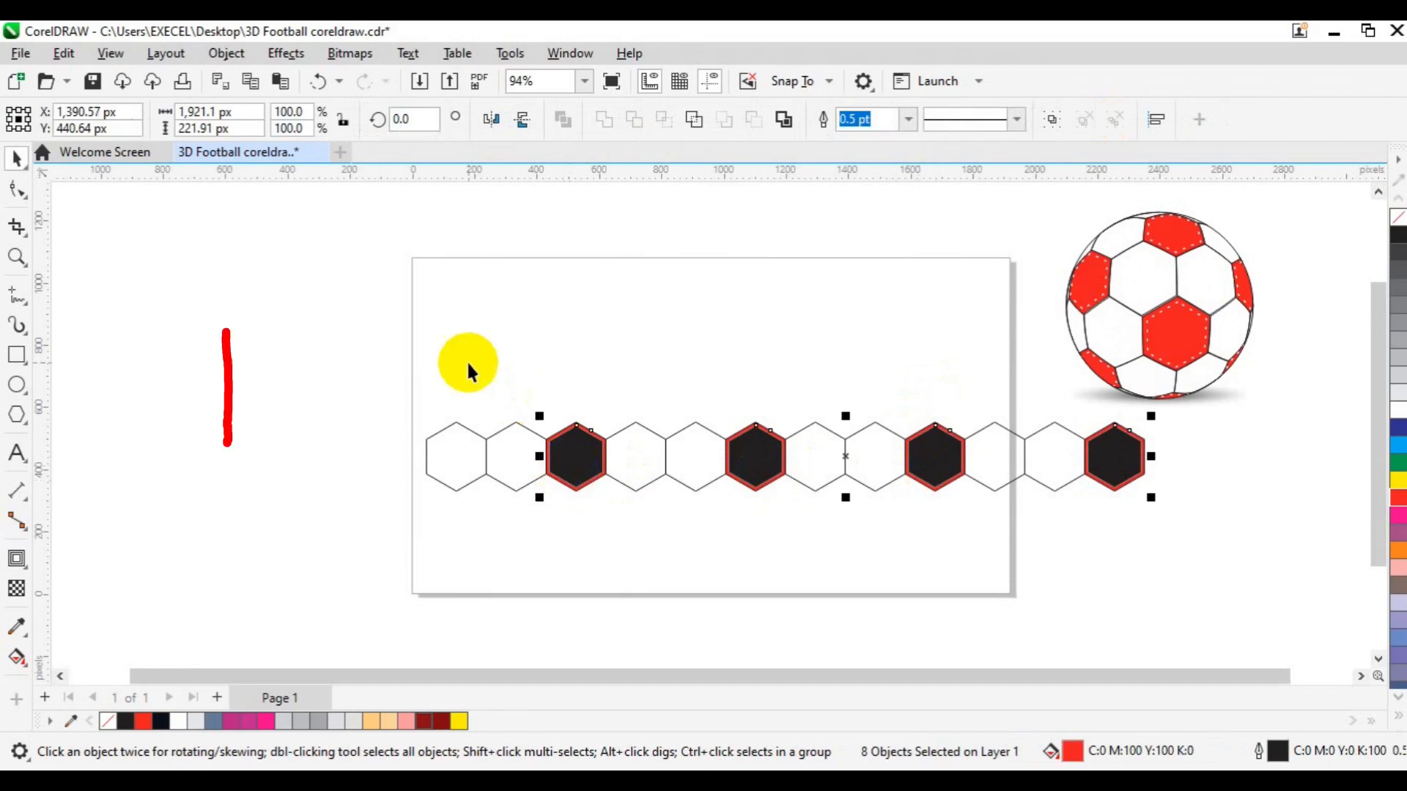
{"action": "left_click", "coordinate": [227, 54]}
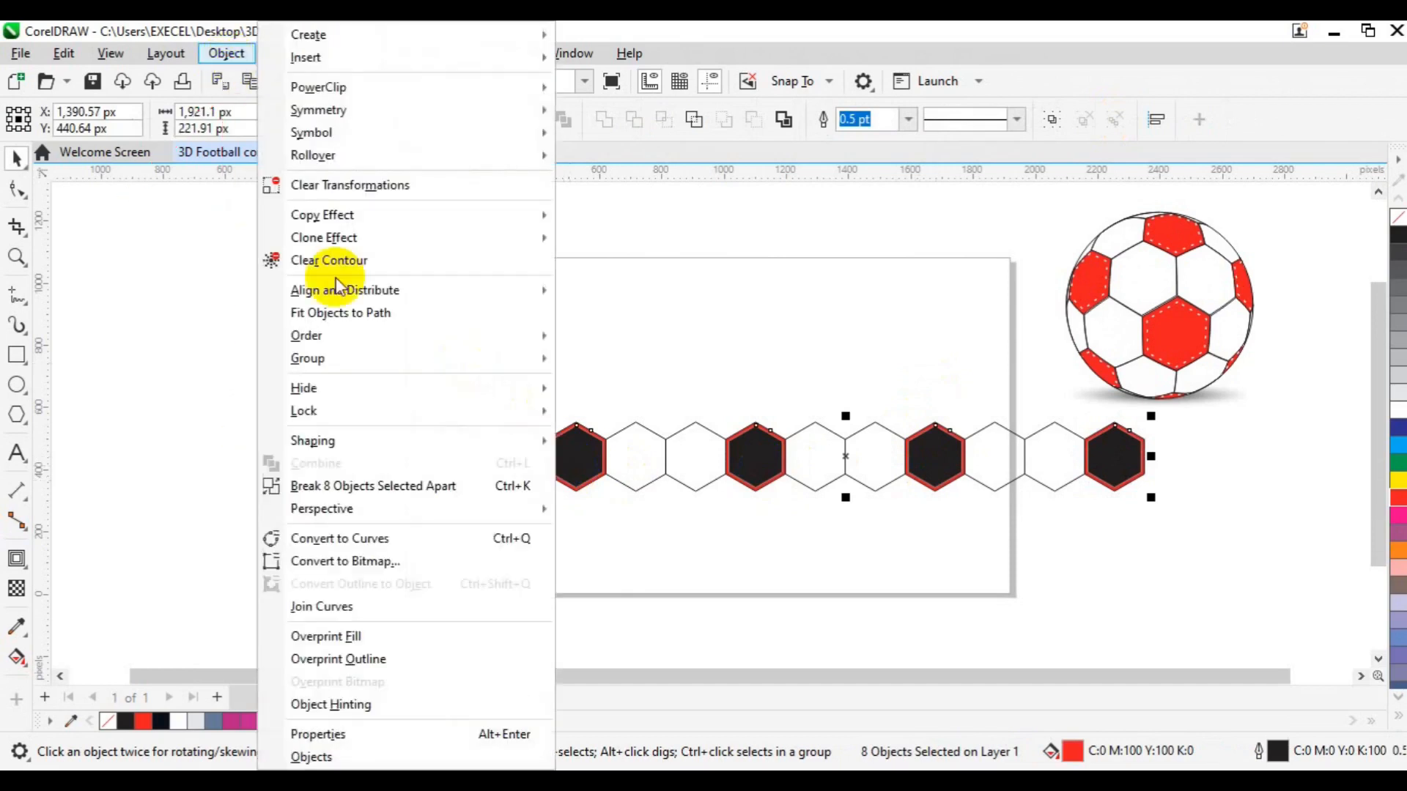
{"action": "mouse_move", "coordinate": [386, 444]}
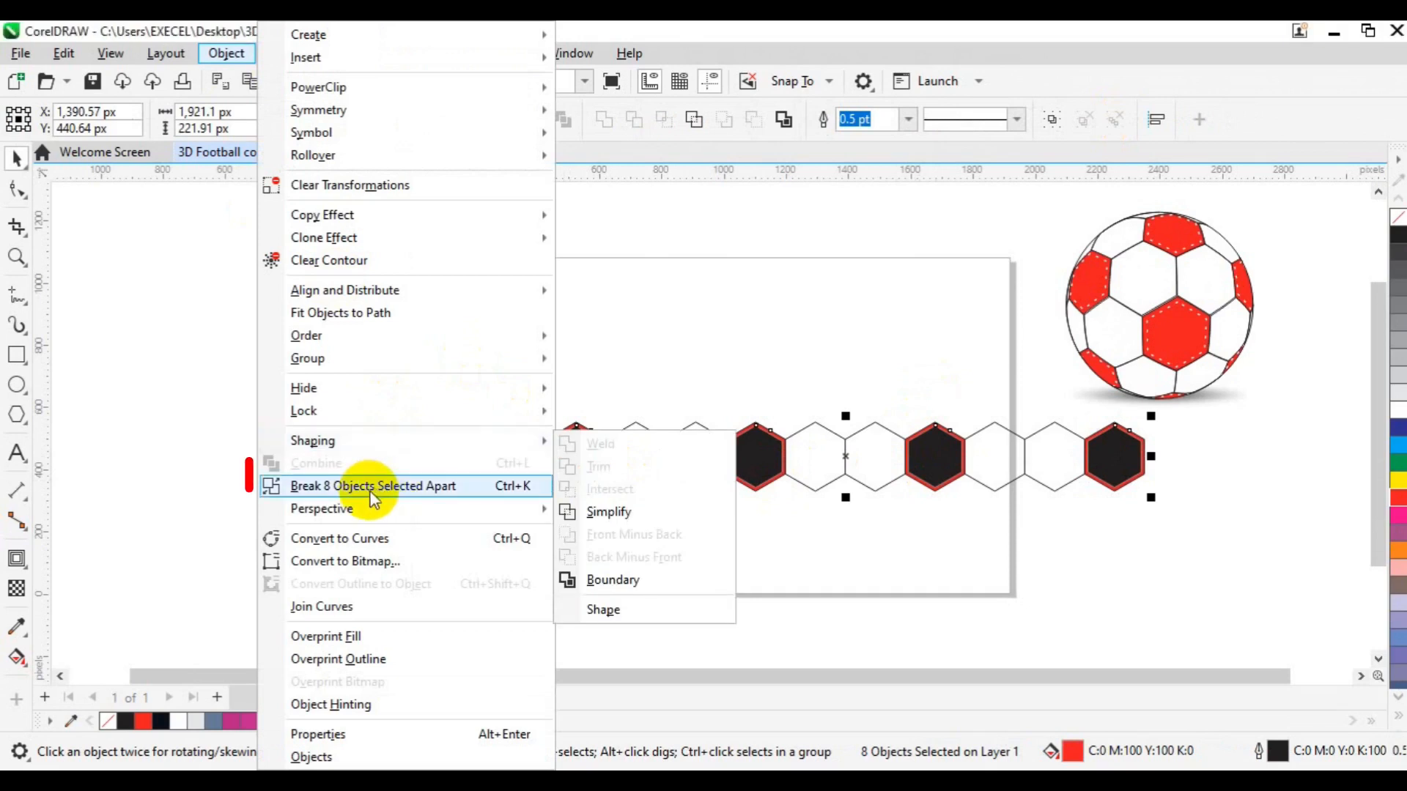
{"action": "left_click", "coordinate": [368, 487]}
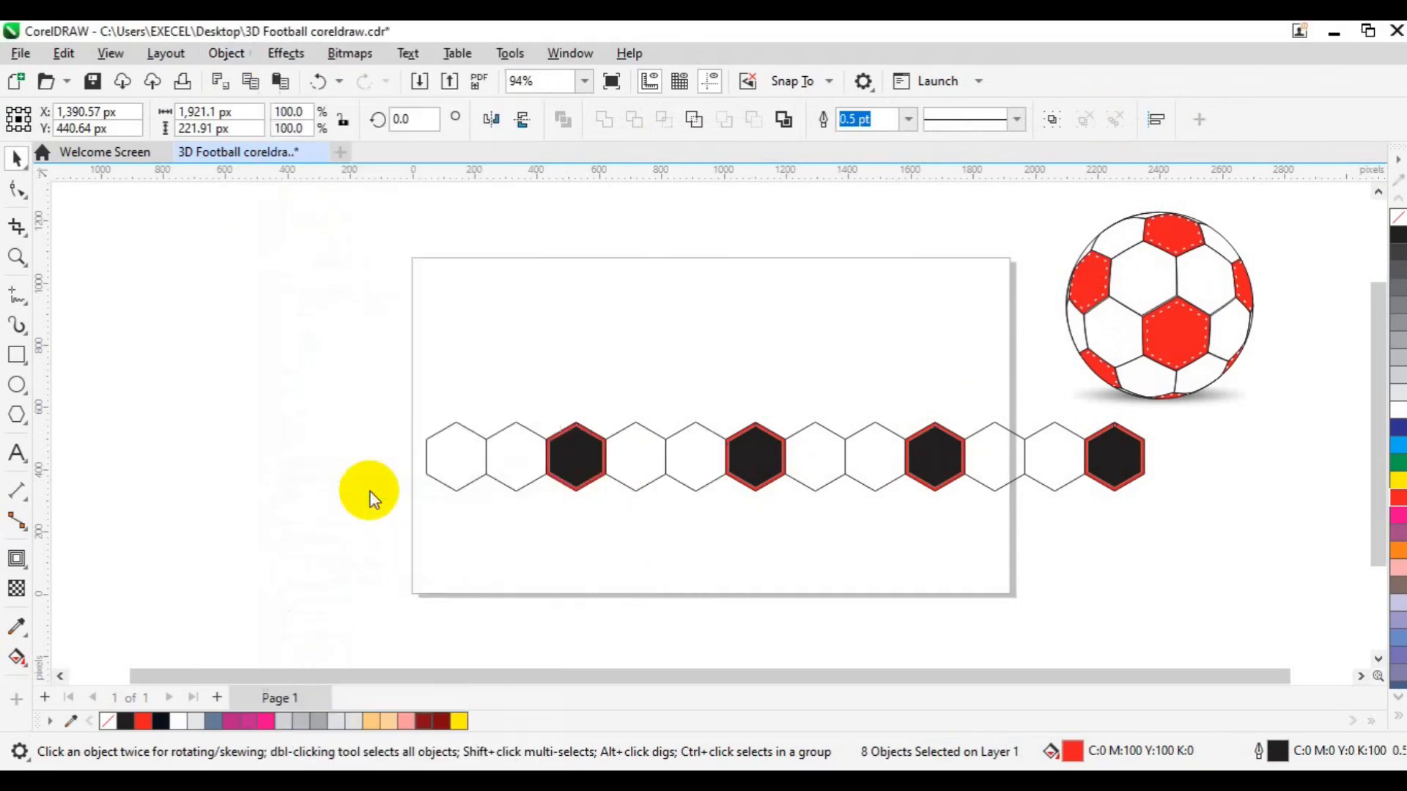
{"action": "left_click", "coordinate": [309, 370]}
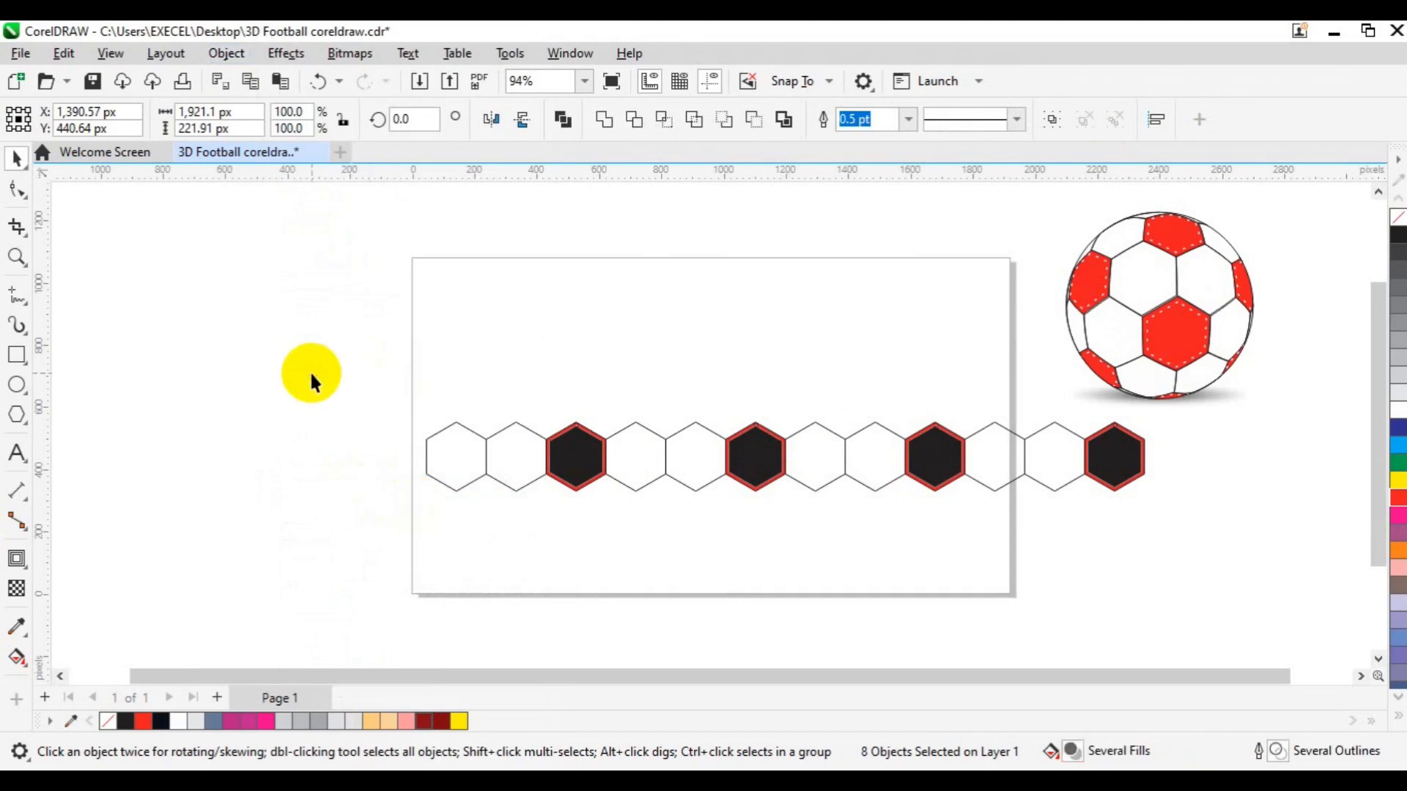
Step: Remove the fill from the four inner contour hexagons and set their outline colour to white
{"action": "left_click", "coordinate": [569, 474]}
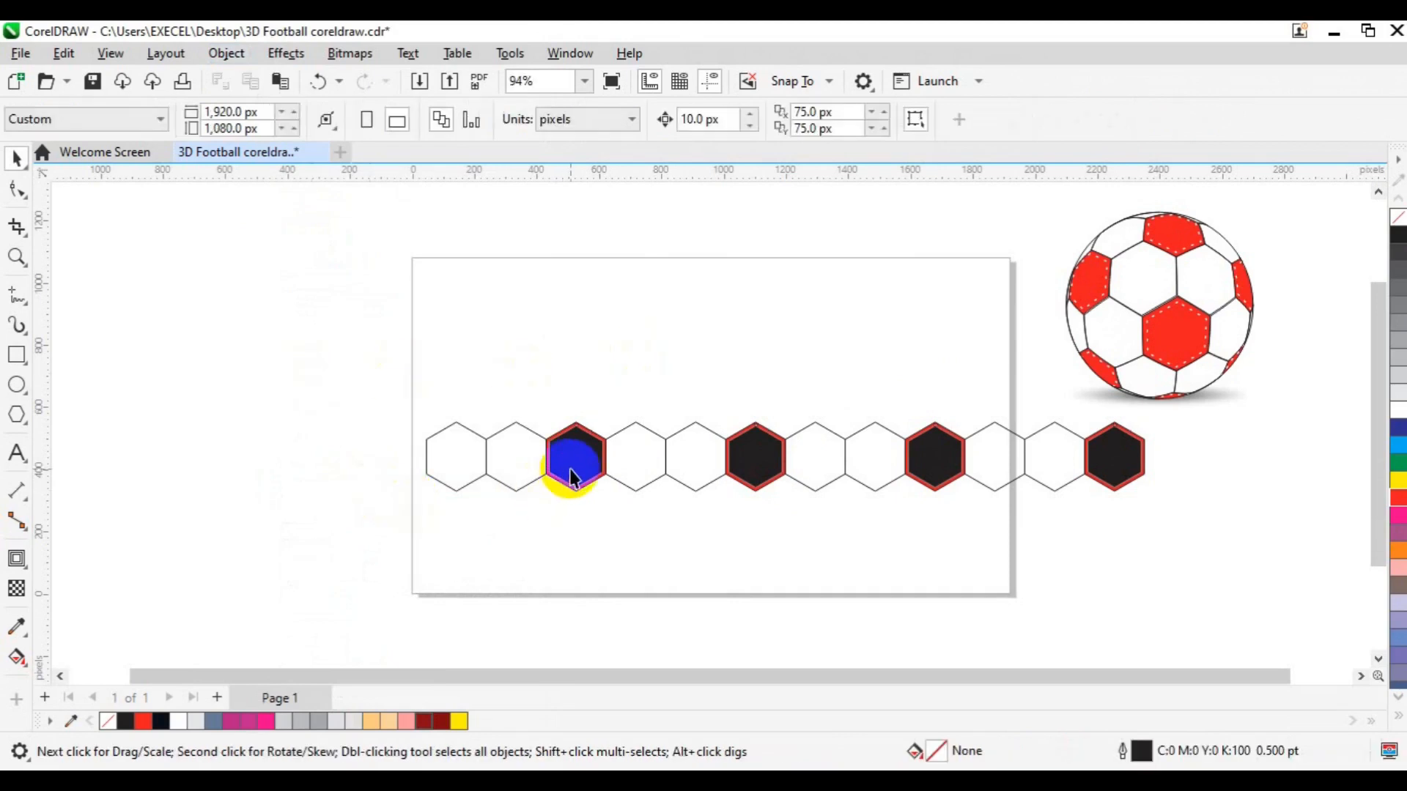
{"action": "left_click", "coordinate": [574, 478]}
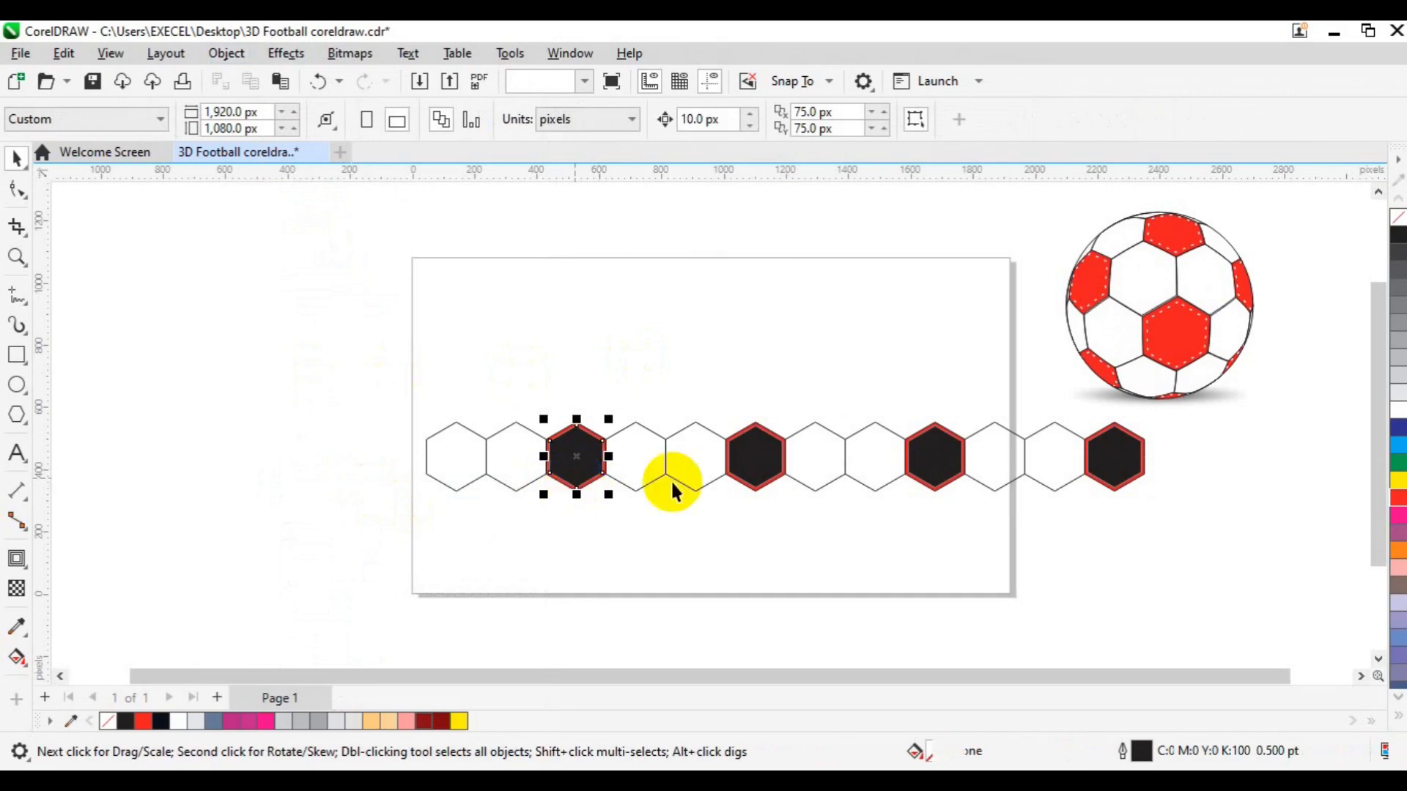
{"action": "left_click", "coordinate": [757, 480]}
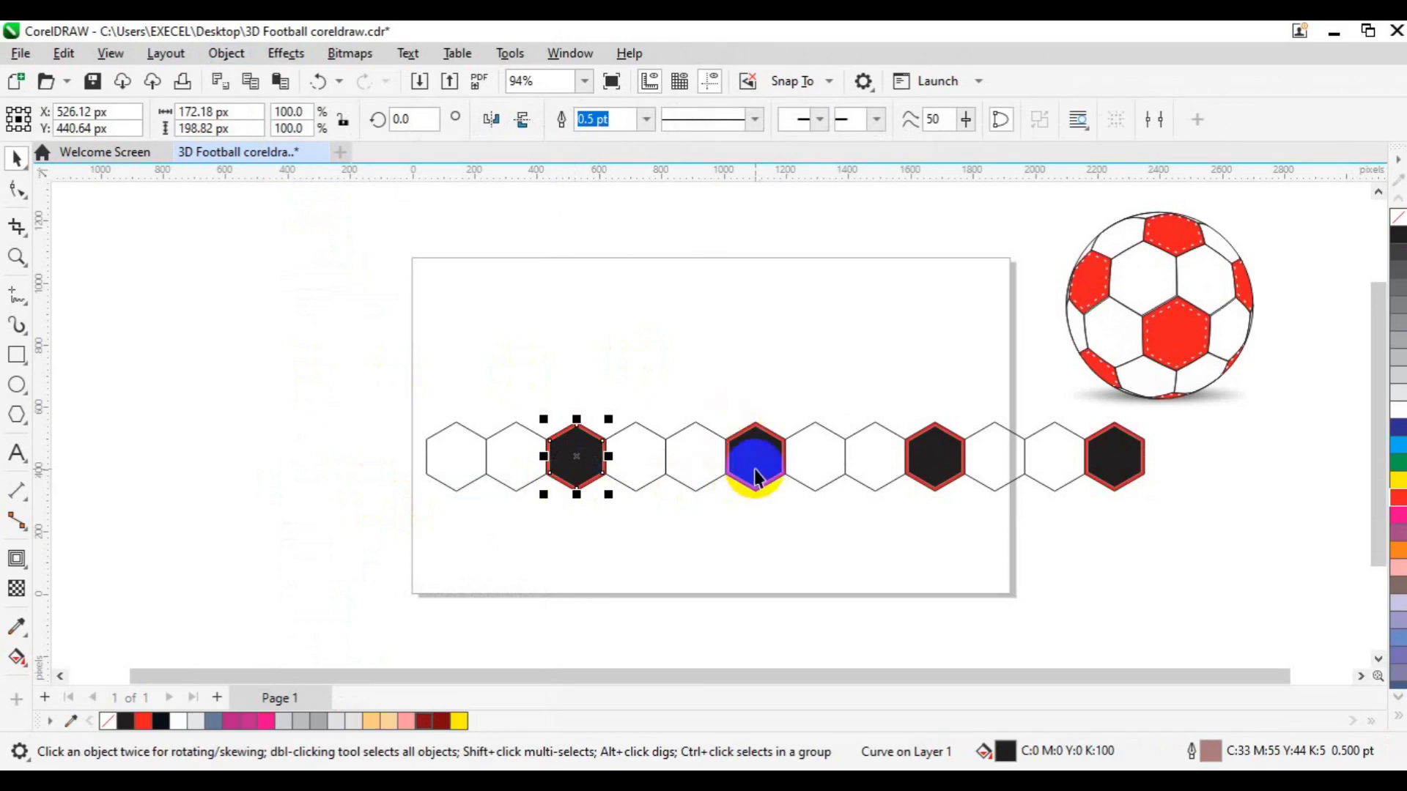
{"action": "left_click", "coordinate": [756, 480]}
{"action": "left_click", "coordinate": [575, 466]}
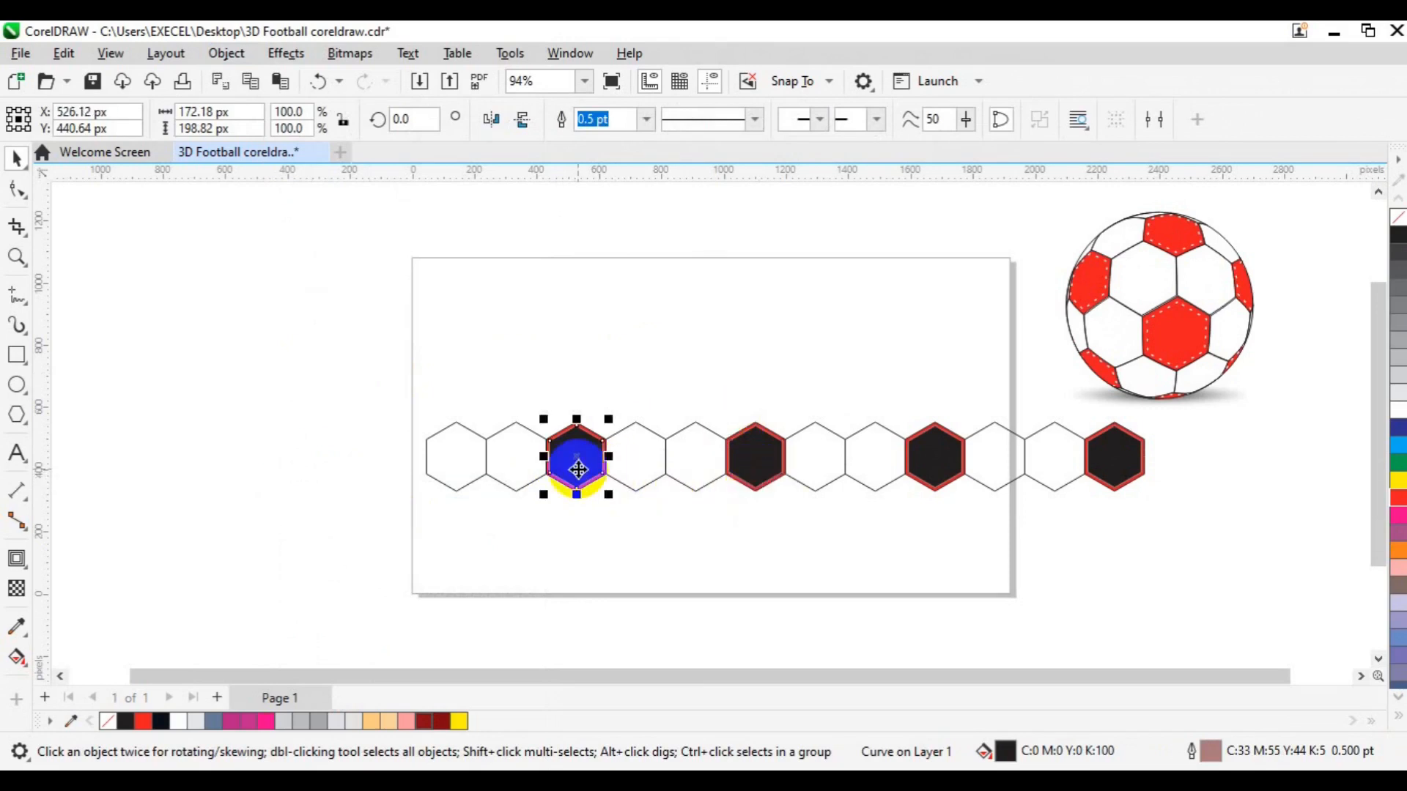
{"action": "left_click", "coordinate": [737, 456], "text": "shift"}
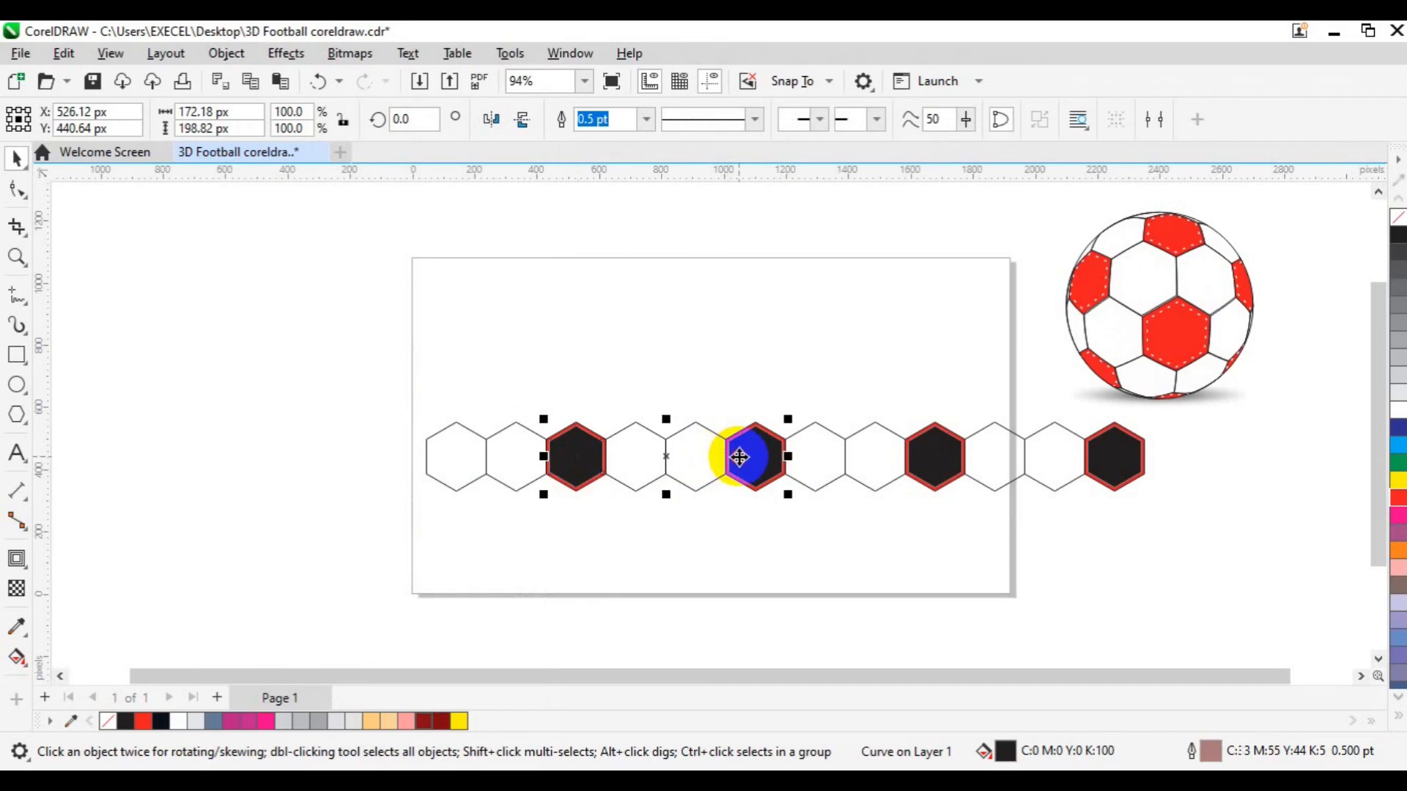
{"action": "left_click", "coordinate": [930, 484], "text": "shift"}
{"action": "left_click", "coordinate": [1102, 472], "text": "shift"}
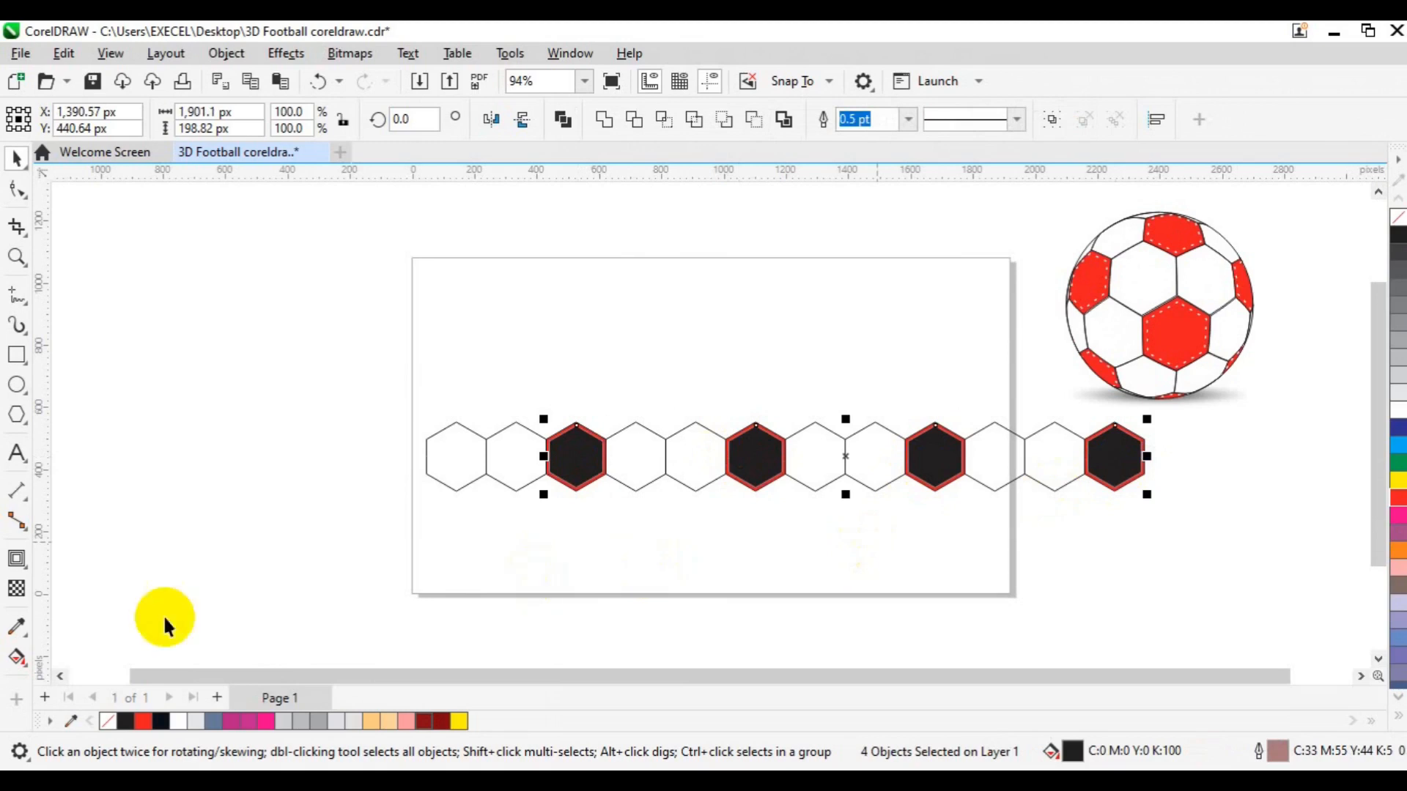
{"action": "left_click", "coordinate": [110, 722]}
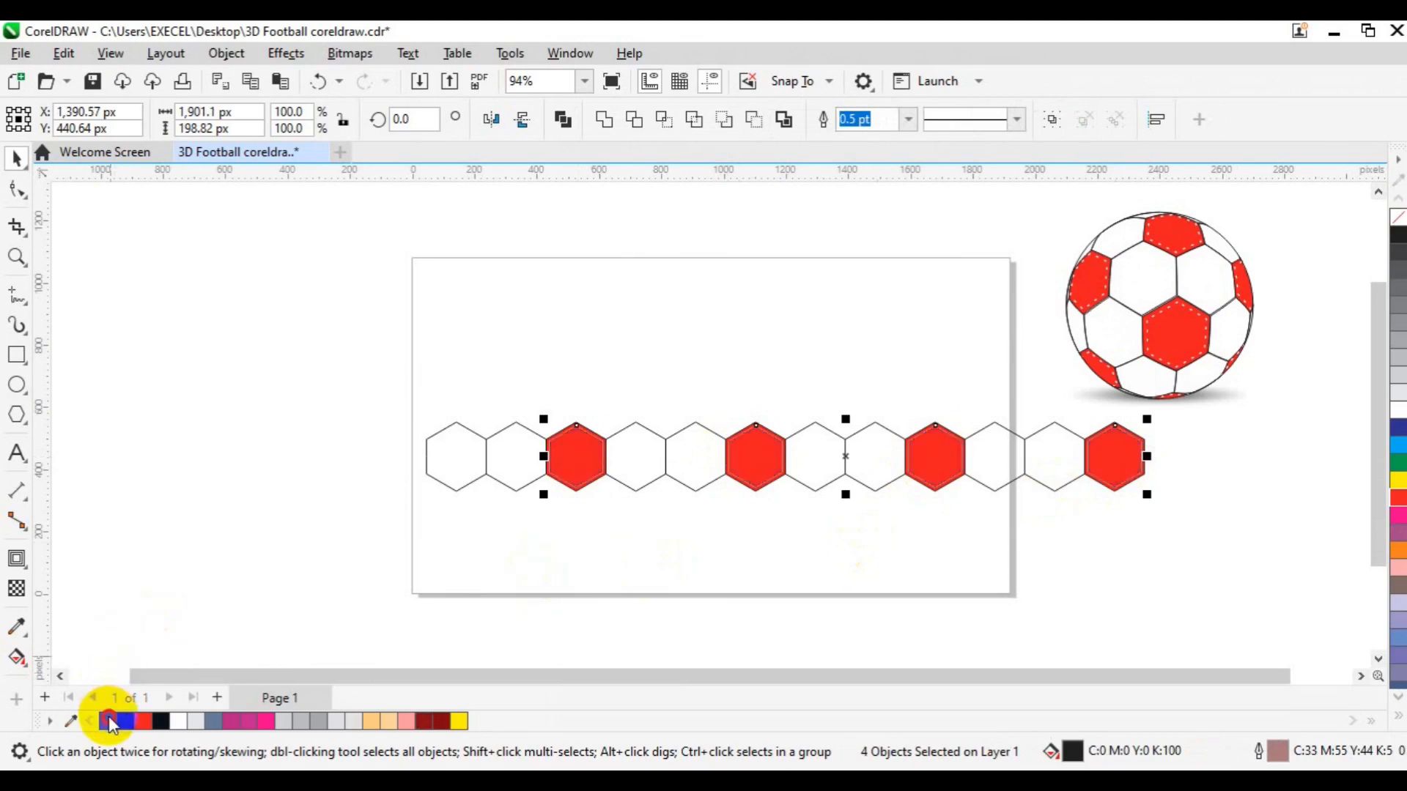
{"action": "right_click", "coordinate": [110, 723]}
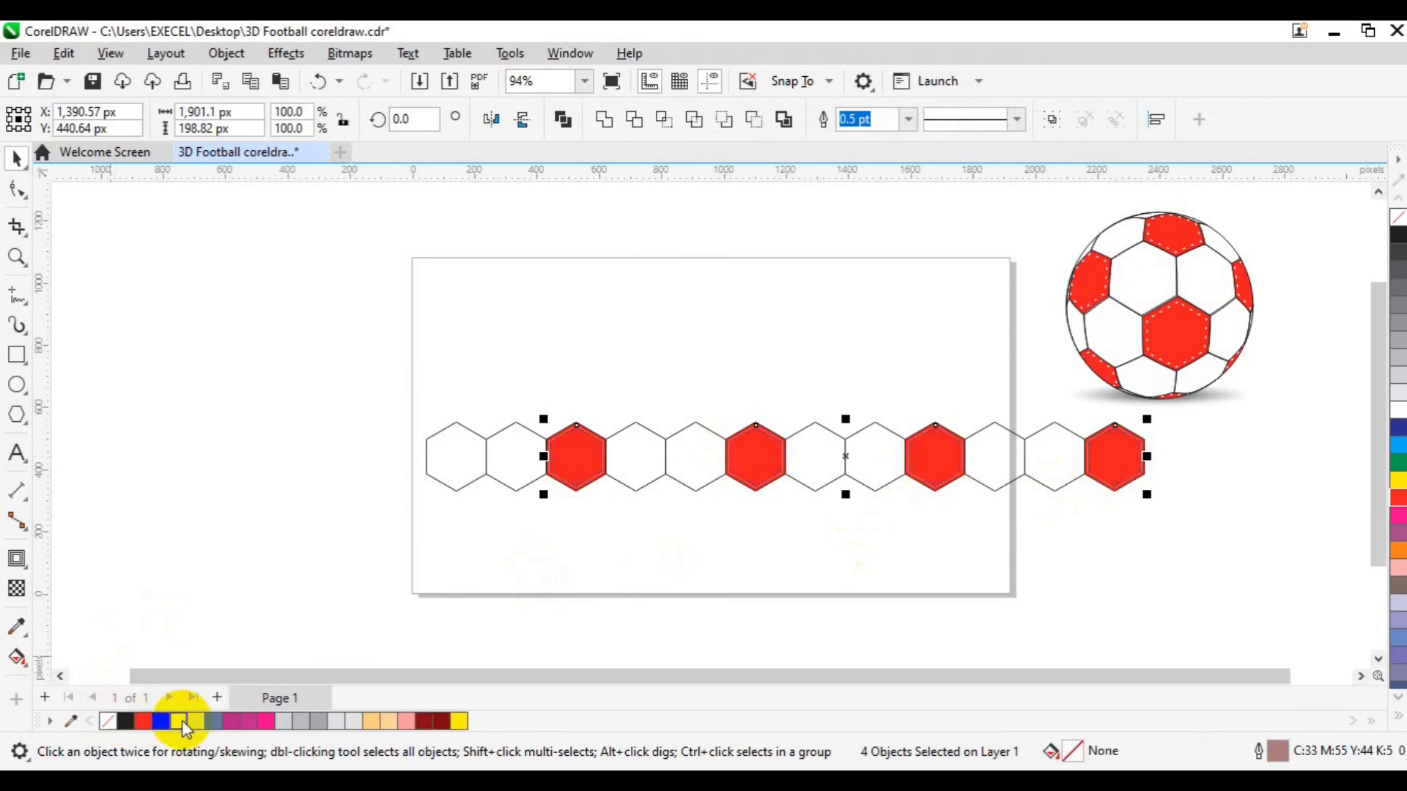
{"action": "right_click", "coordinate": [181, 719]}
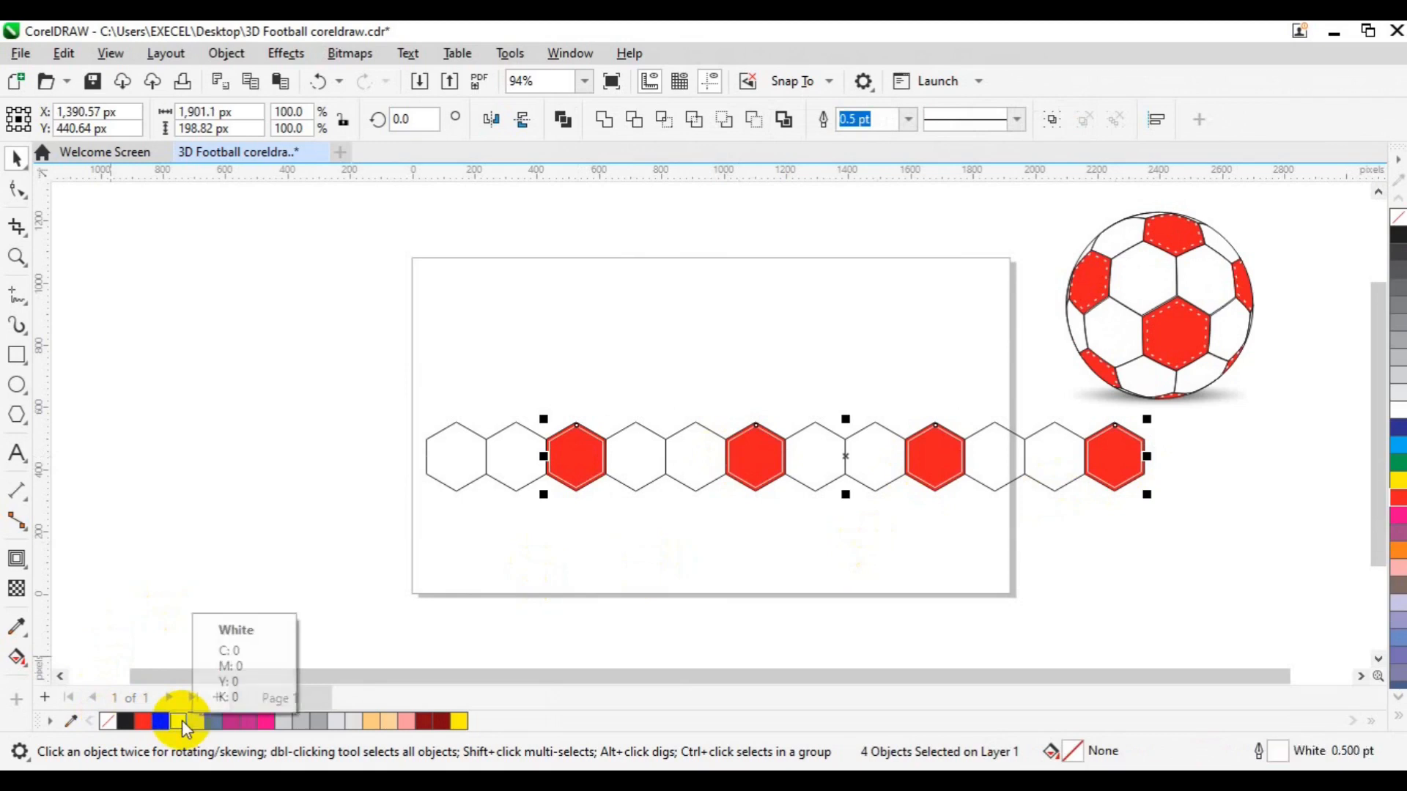
Step: Set the four inner hexagons' outline width to 1.0 pt and apply a dashed line style
{"action": "left_click", "coordinate": [908, 120]}
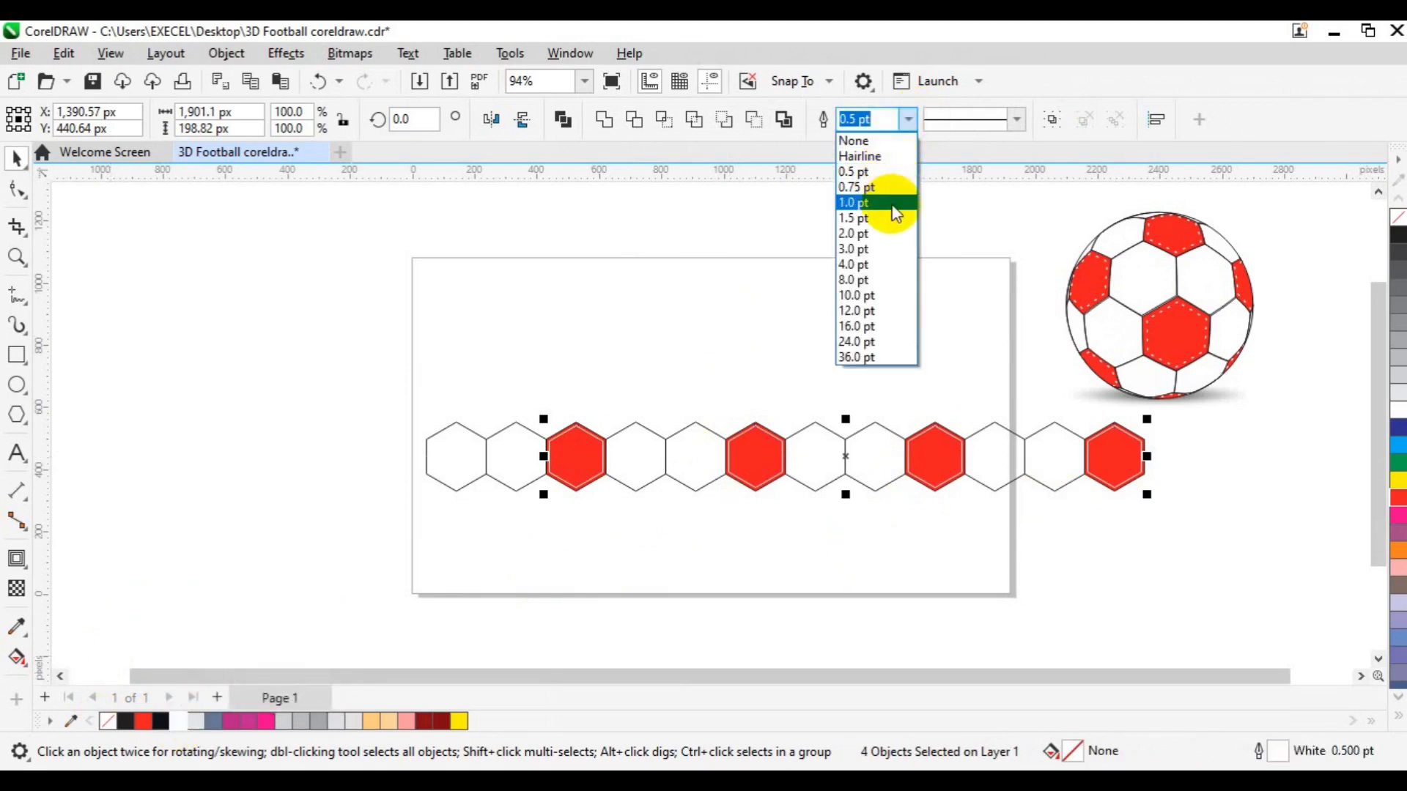
{"action": "left_click", "coordinate": [889, 202]}
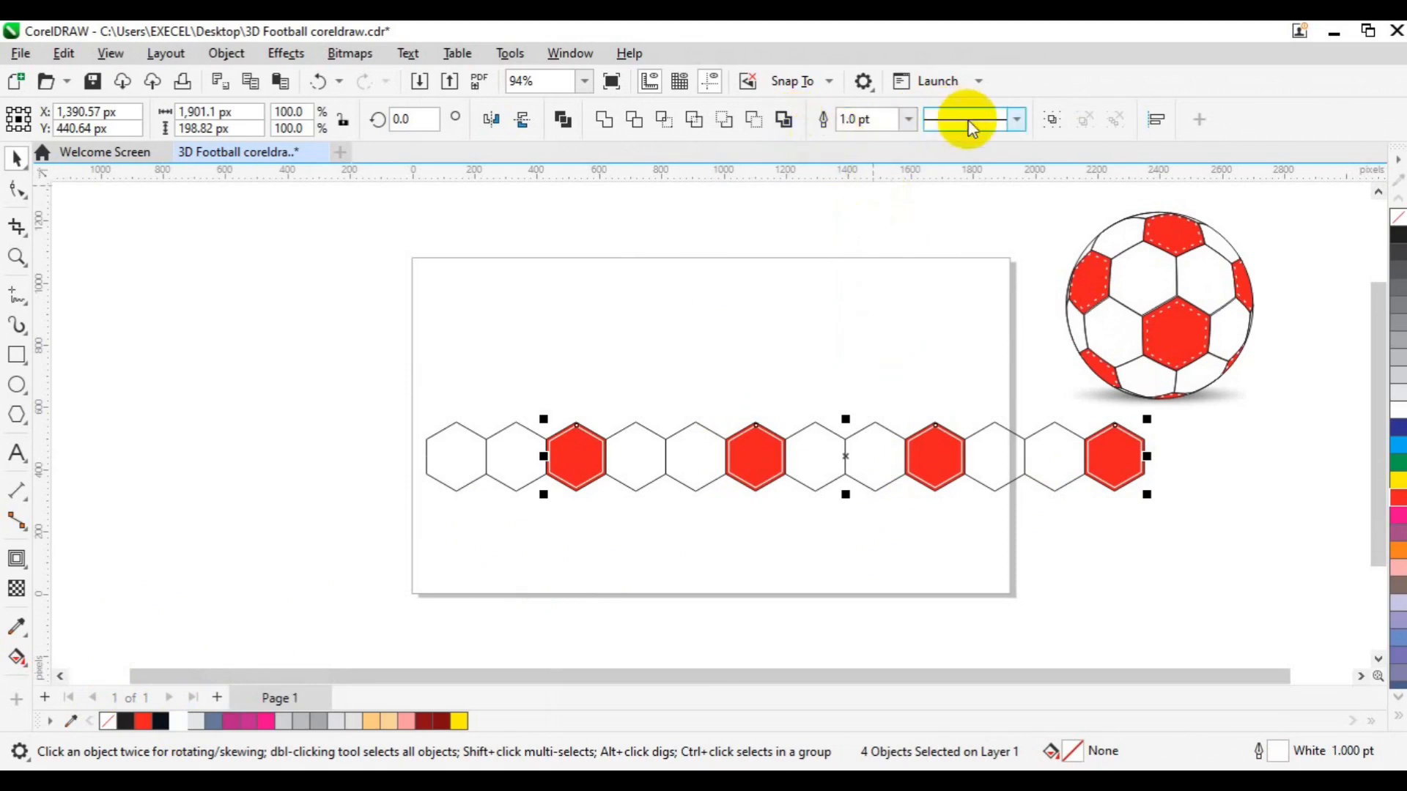
{"action": "left_click", "coordinate": [1017, 119]}
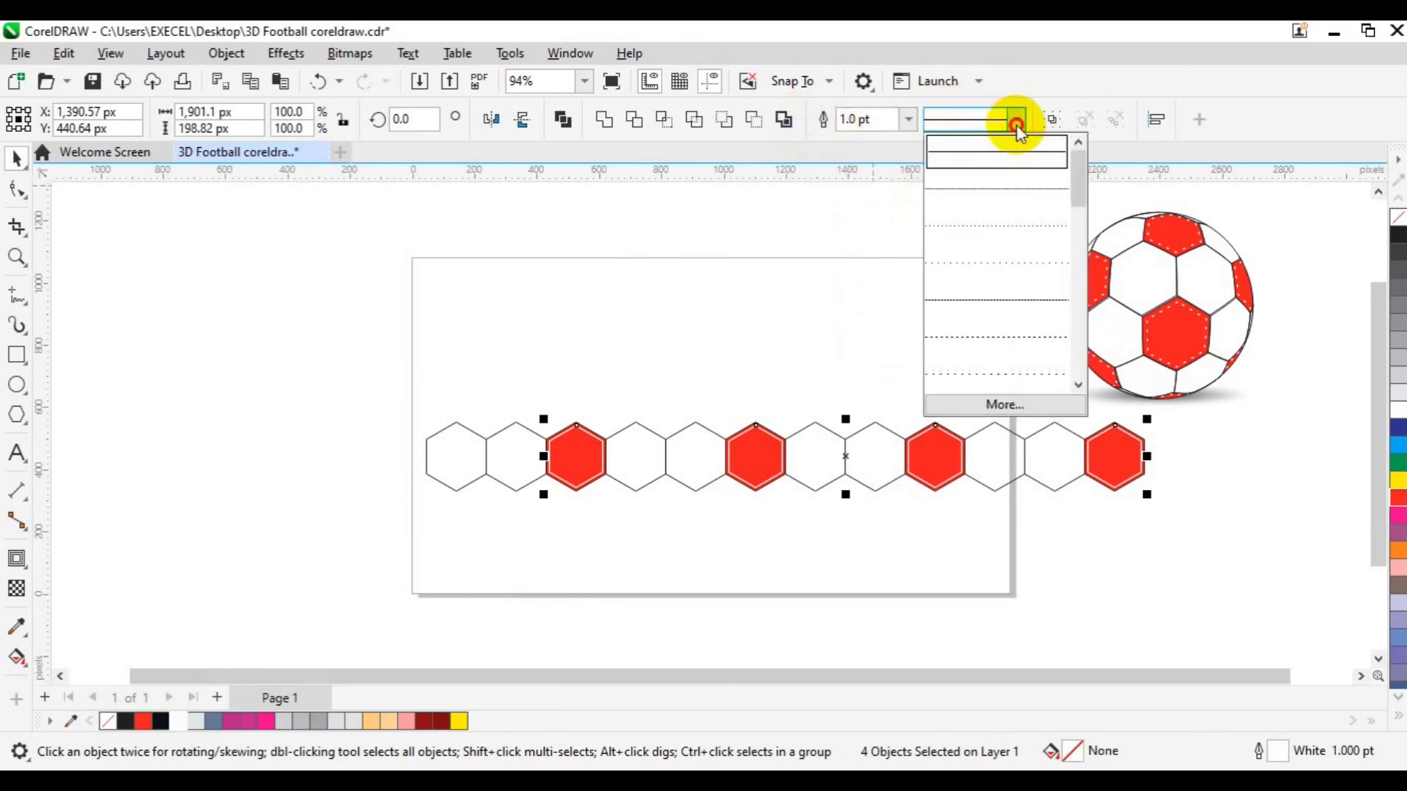
{"action": "left_click", "coordinate": [989, 370]}
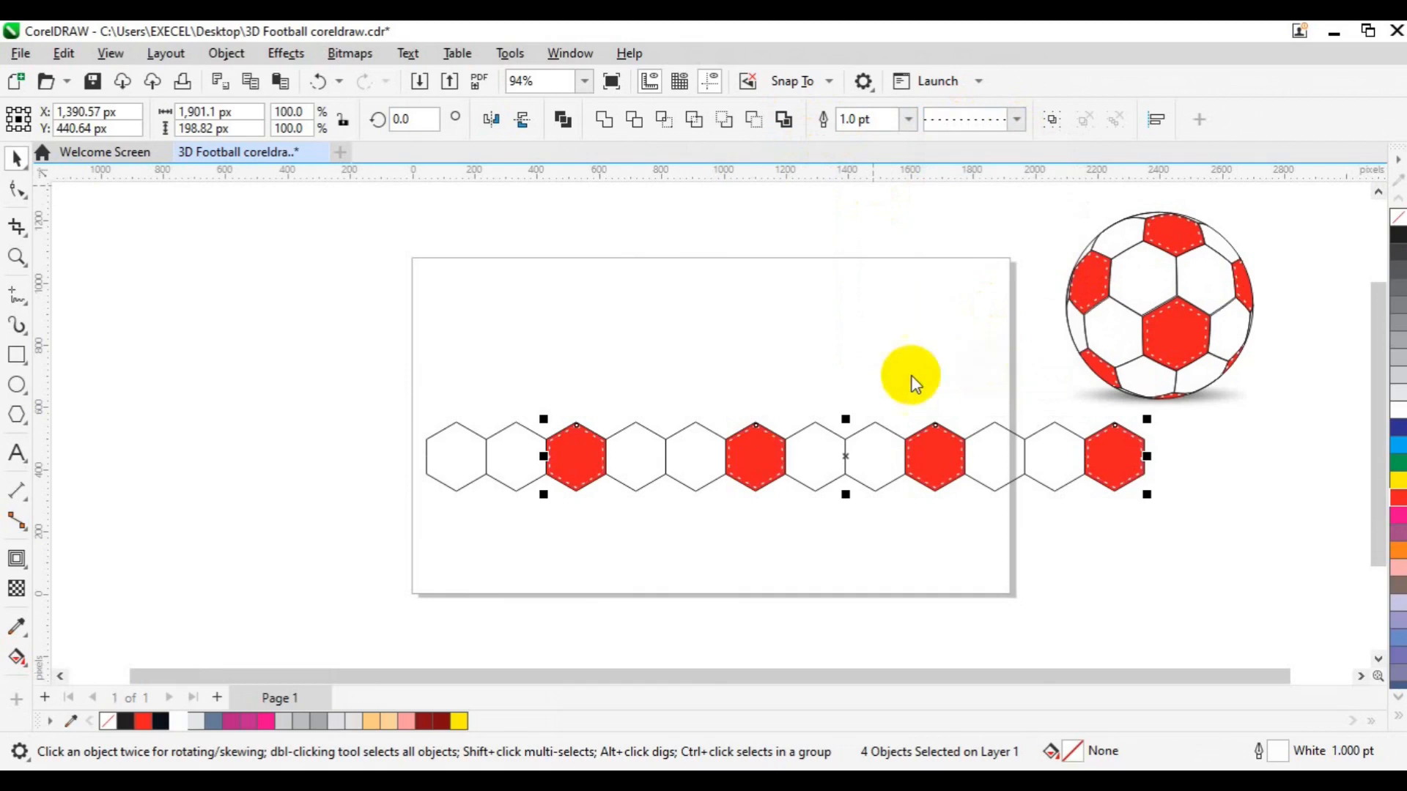
Step: Group the entire row of hexagons and move the group up and to the left, near the page's upper part
{"action": "left_click", "coordinate": [262, 368]}
{"action": "left_click_drag", "start_coordinate": [262, 368], "coordinate": [1194, 557]}
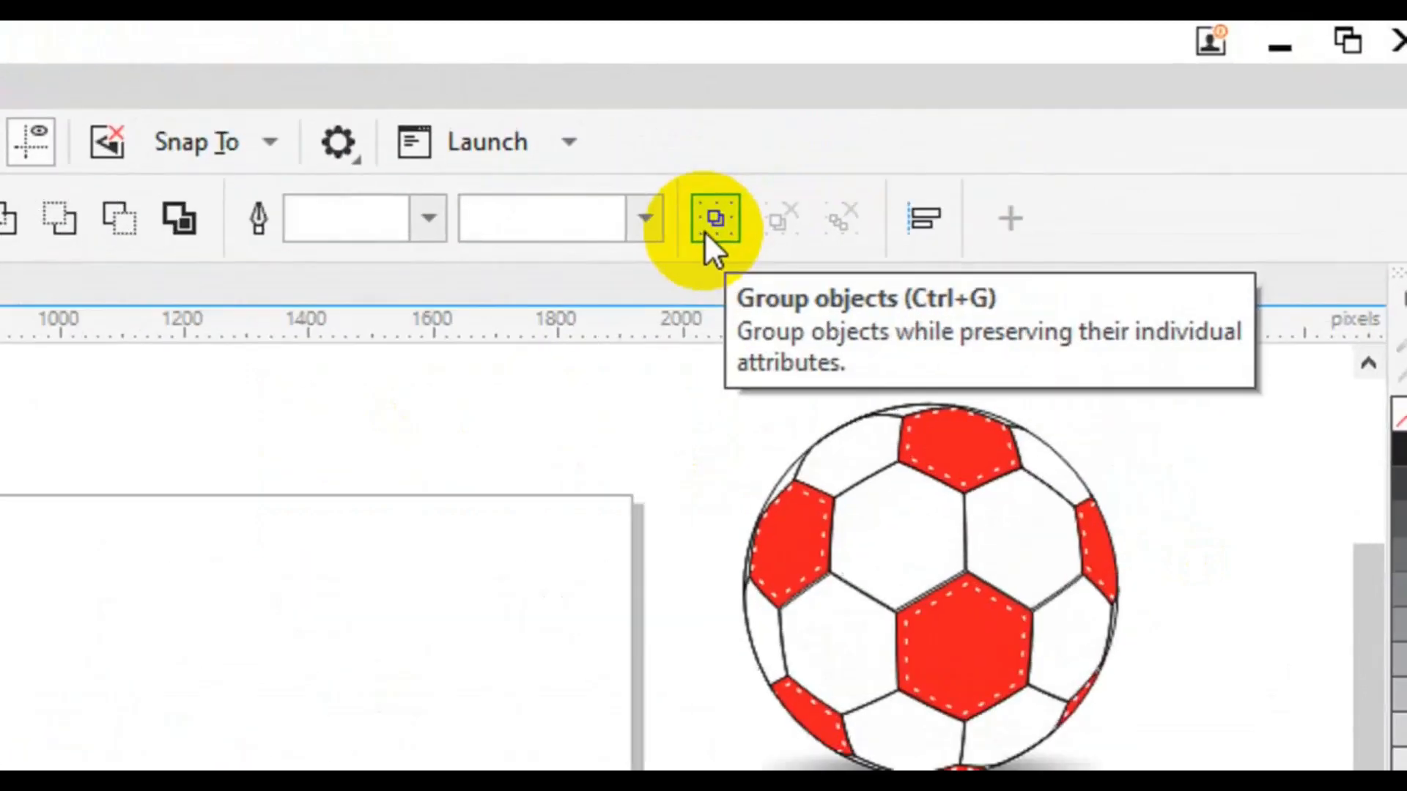
{"action": "left_click", "coordinate": [705, 231]}
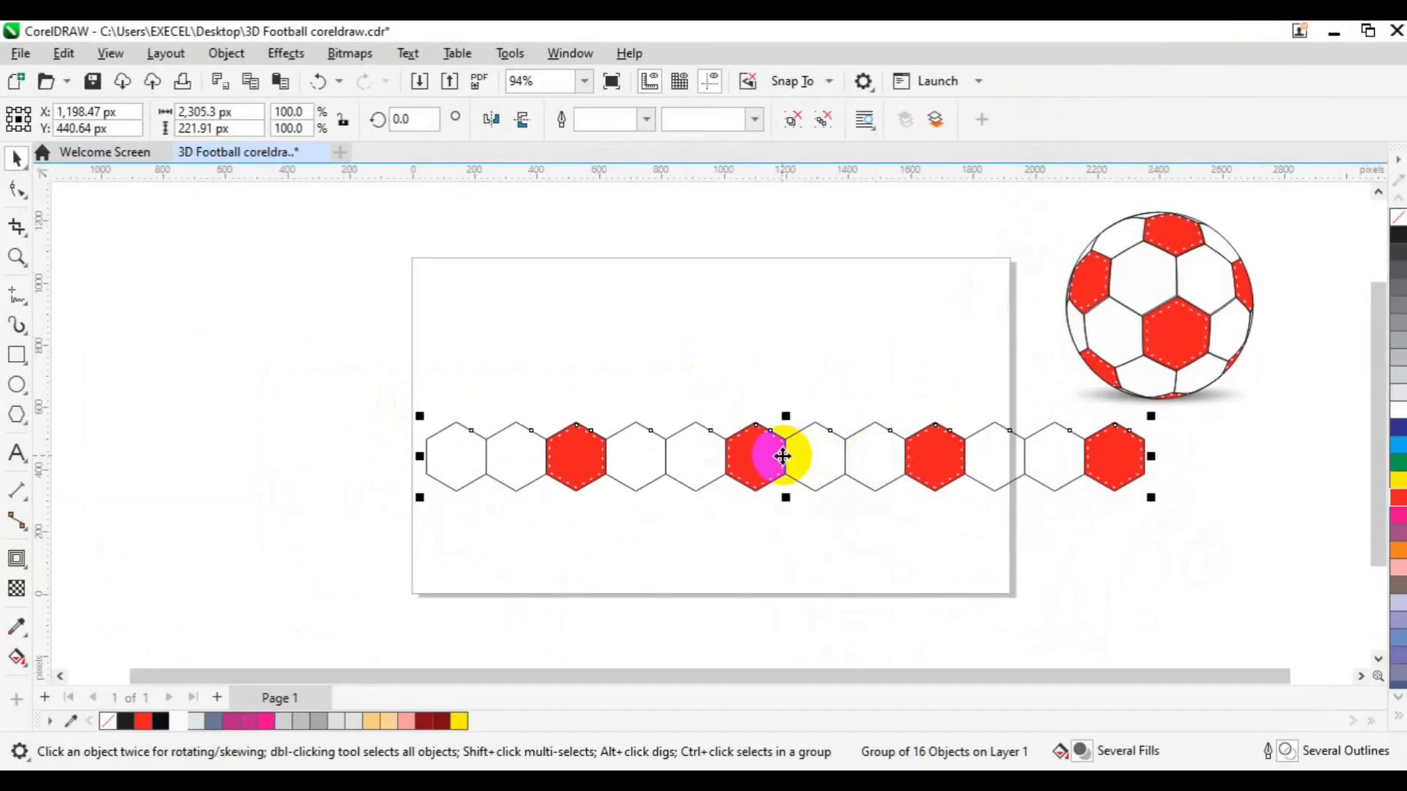
{"action": "left_click_drag", "start_coordinate": [782, 455], "coordinate": [679, 339]}
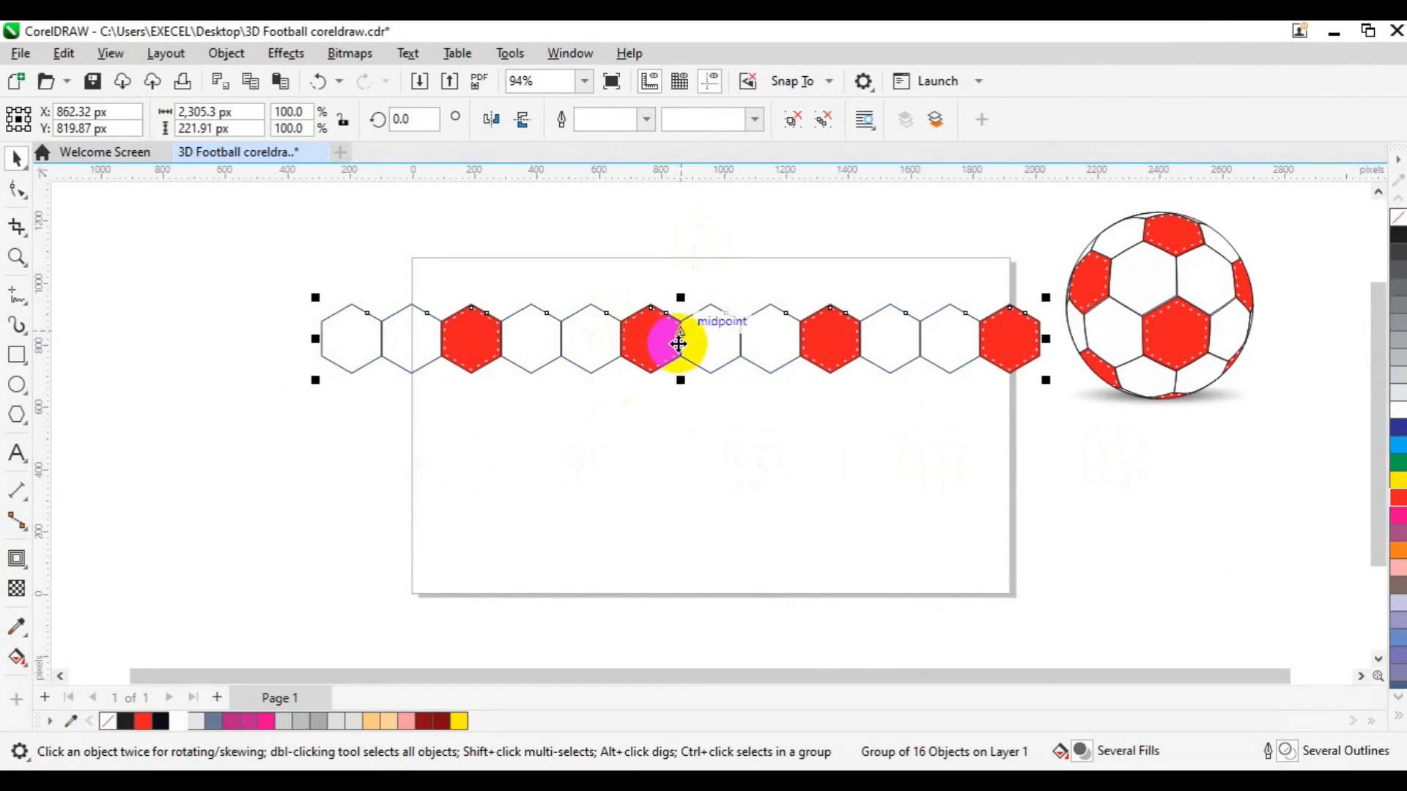
Step: Copy the hexagon row to form a second row interlocked below, shifted right one and a half hexagons, and a third row aligned with the first
{"action": "left_click_drag", "start_coordinate": [678, 342], "coordinate": [762, 393]}
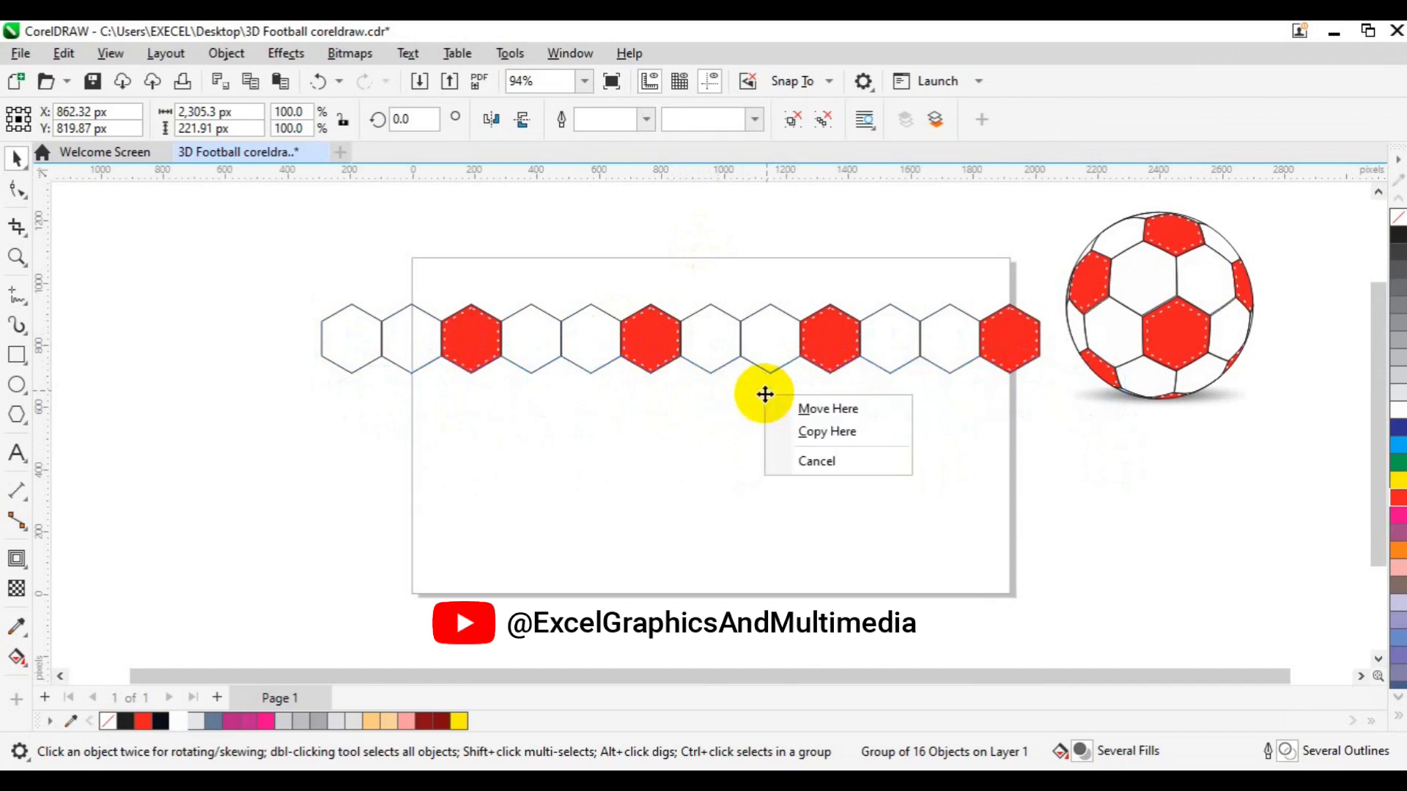
{"action": "left_click", "coordinate": [811, 435]}
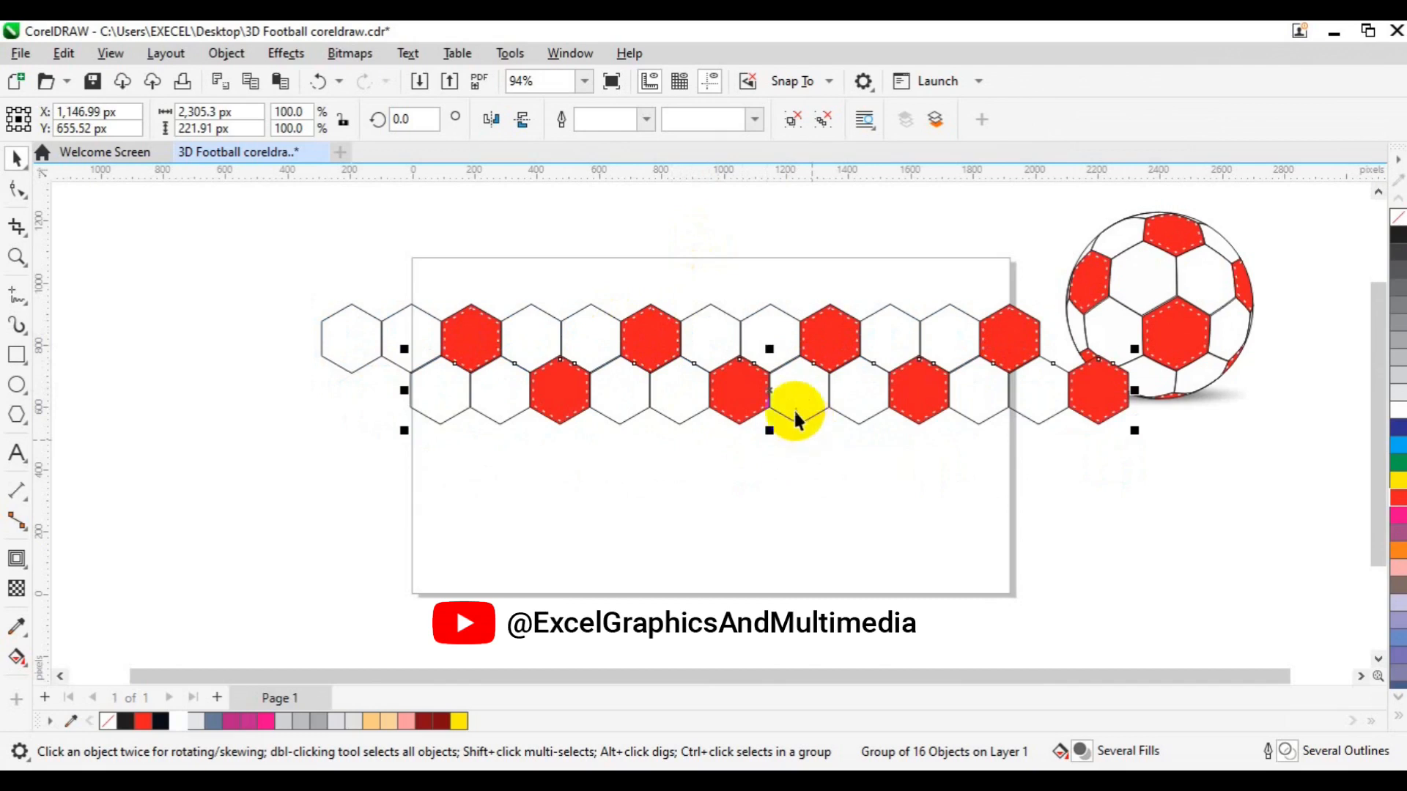
{"action": "left_click_drag", "start_coordinate": [775, 394], "coordinate": [680, 443]}
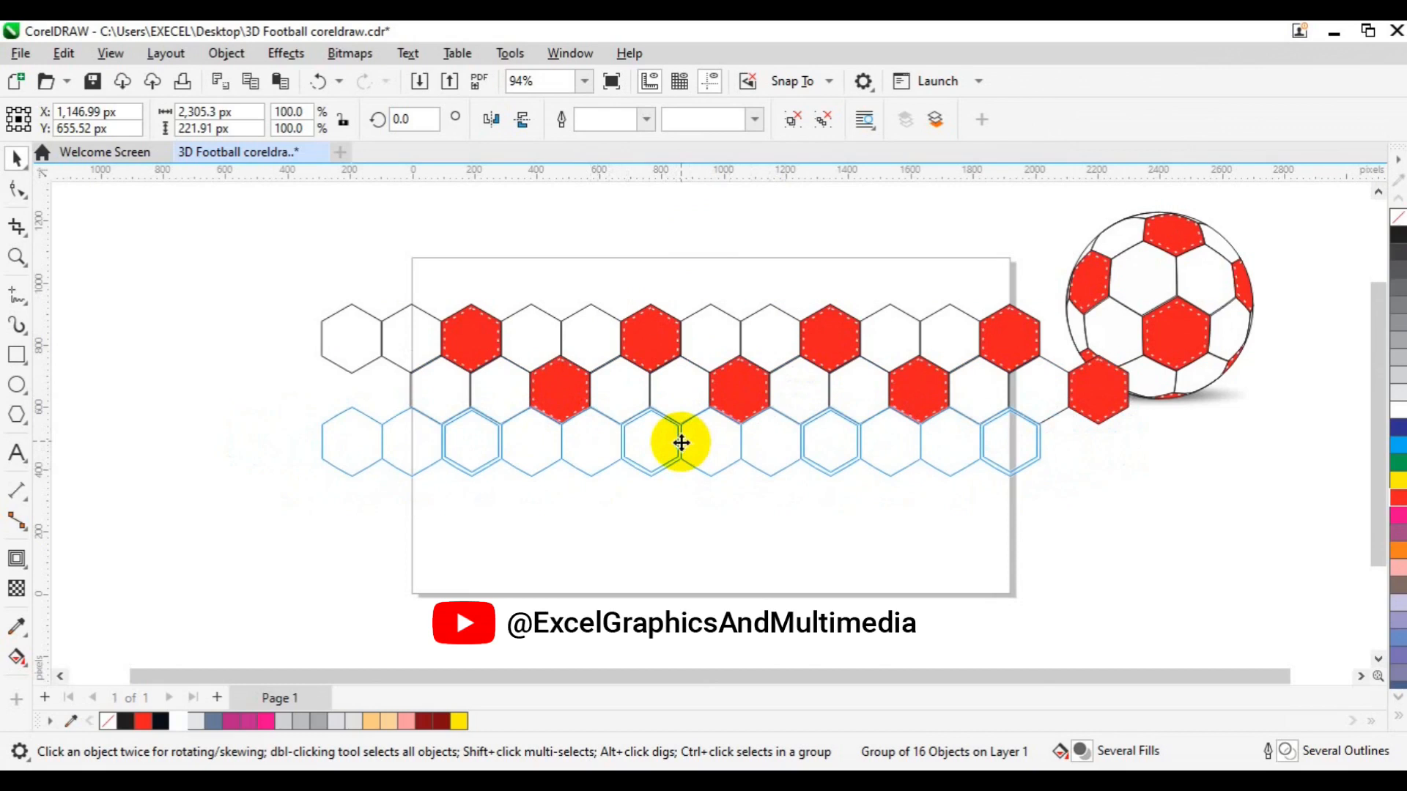
{"action": "left_click_drag", "start_coordinate": [680, 442], "coordinate": [681, 443]}
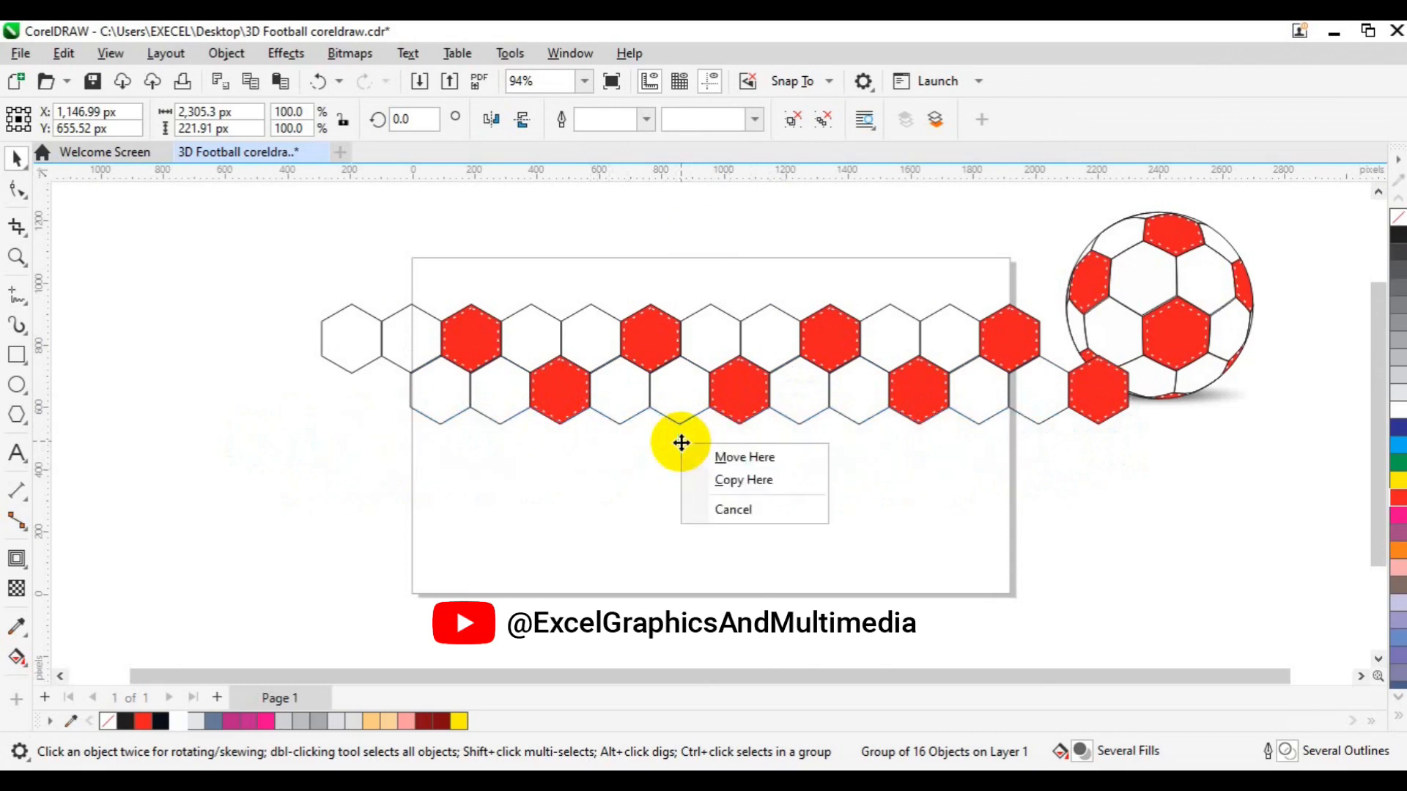
{"action": "left_click", "coordinate": [719, 482]}
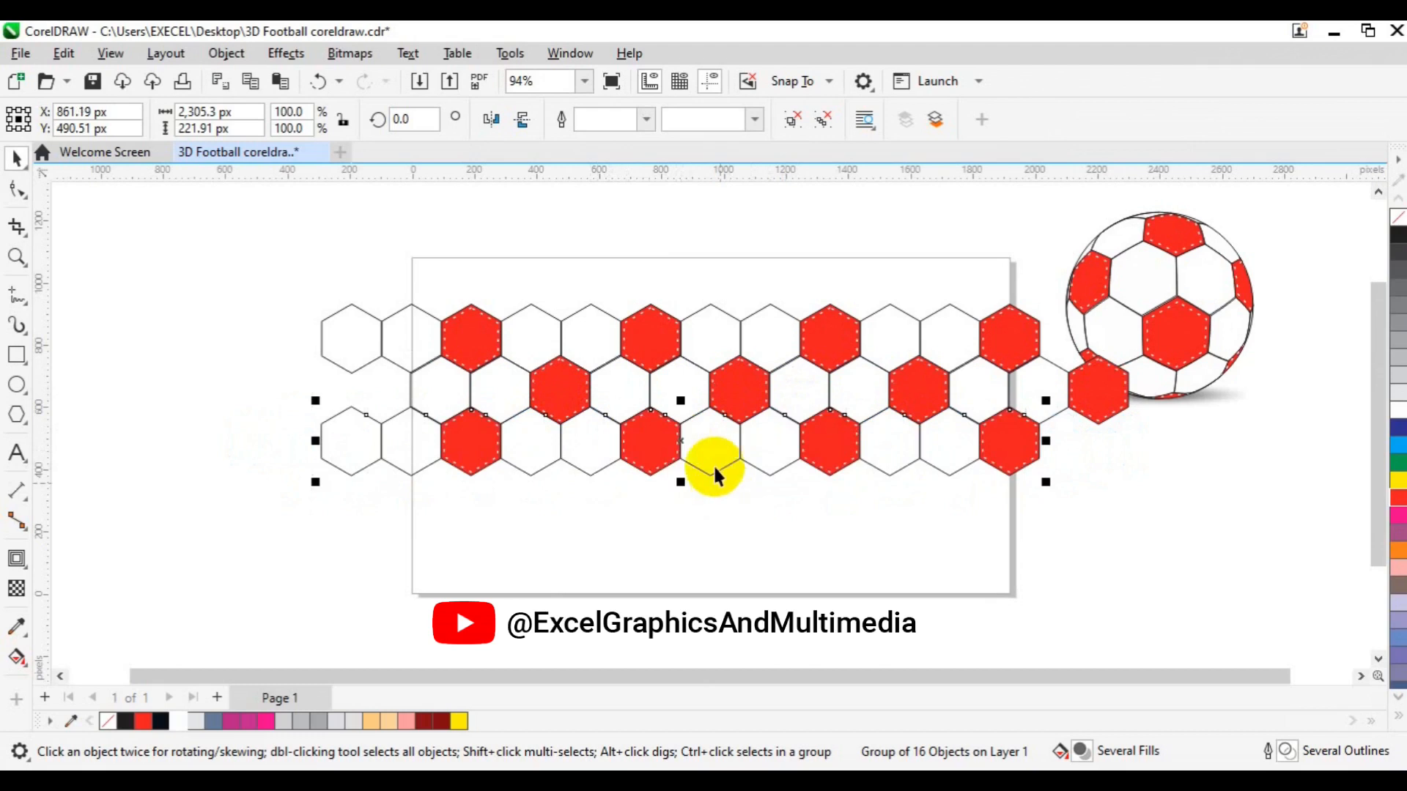
Step: Add fourth, fifth and sixth interlocking rows below by copying the hexagon row, alternating the one-and-a-half-hexagon shift right and left
{"action": "left_click_drag", "start_coordinate": [649, 438], "coordinate": [735, 499]}
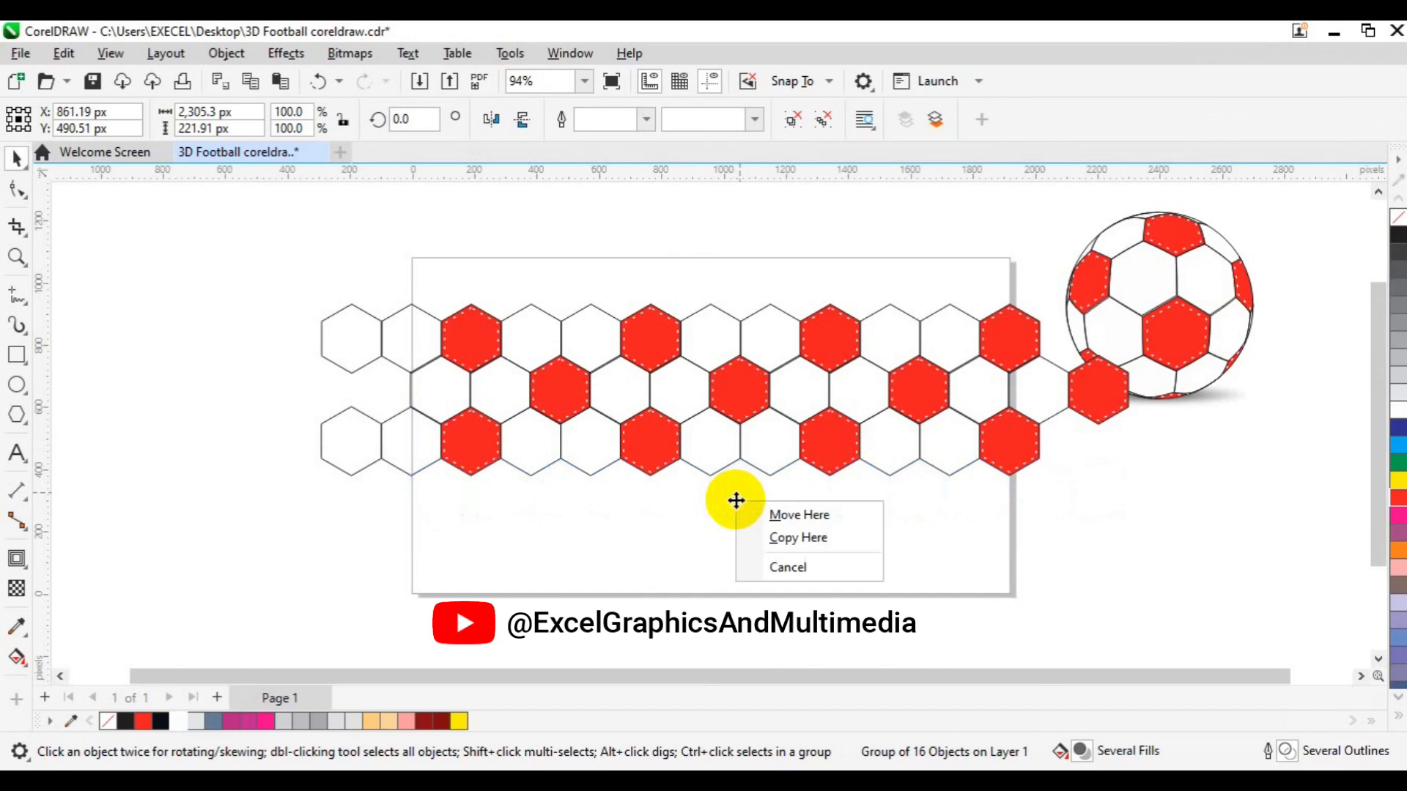
{"action": "left_click", "coordinate": [782, 538]}
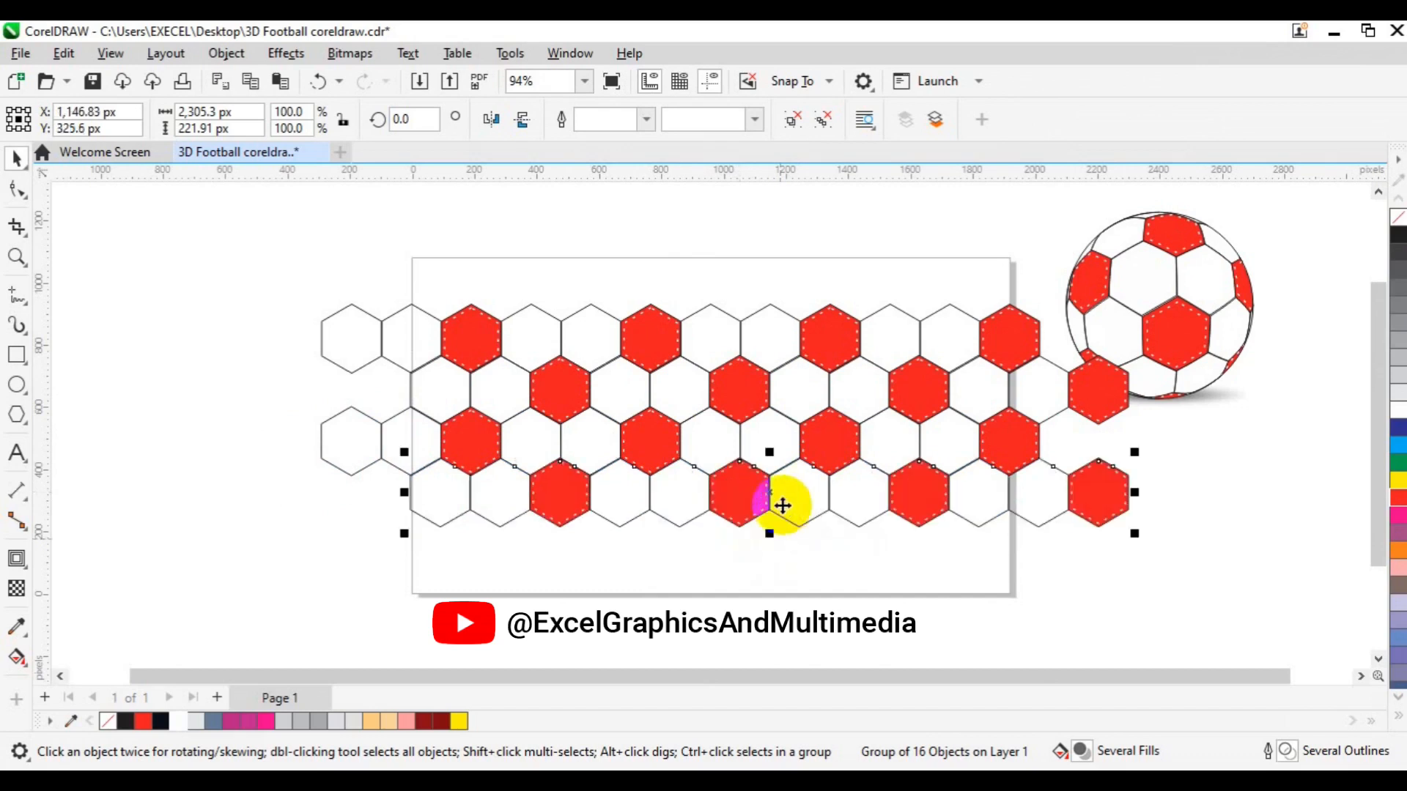
{"action": "left_click_drag", "start_coordinate": [770, 498], "coordinate": [684, 562]}
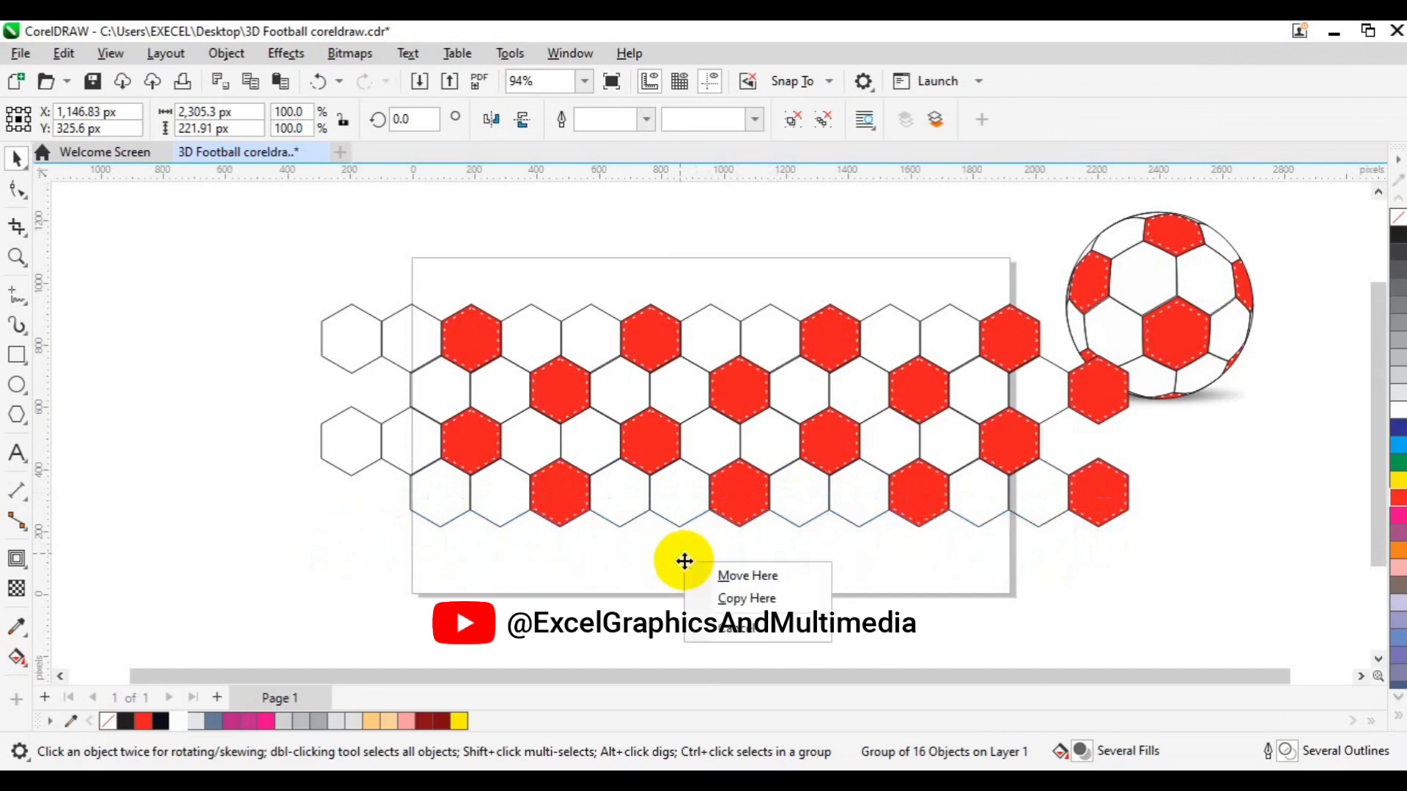
{"action": "left_click", "coordinate": [720, 599]}
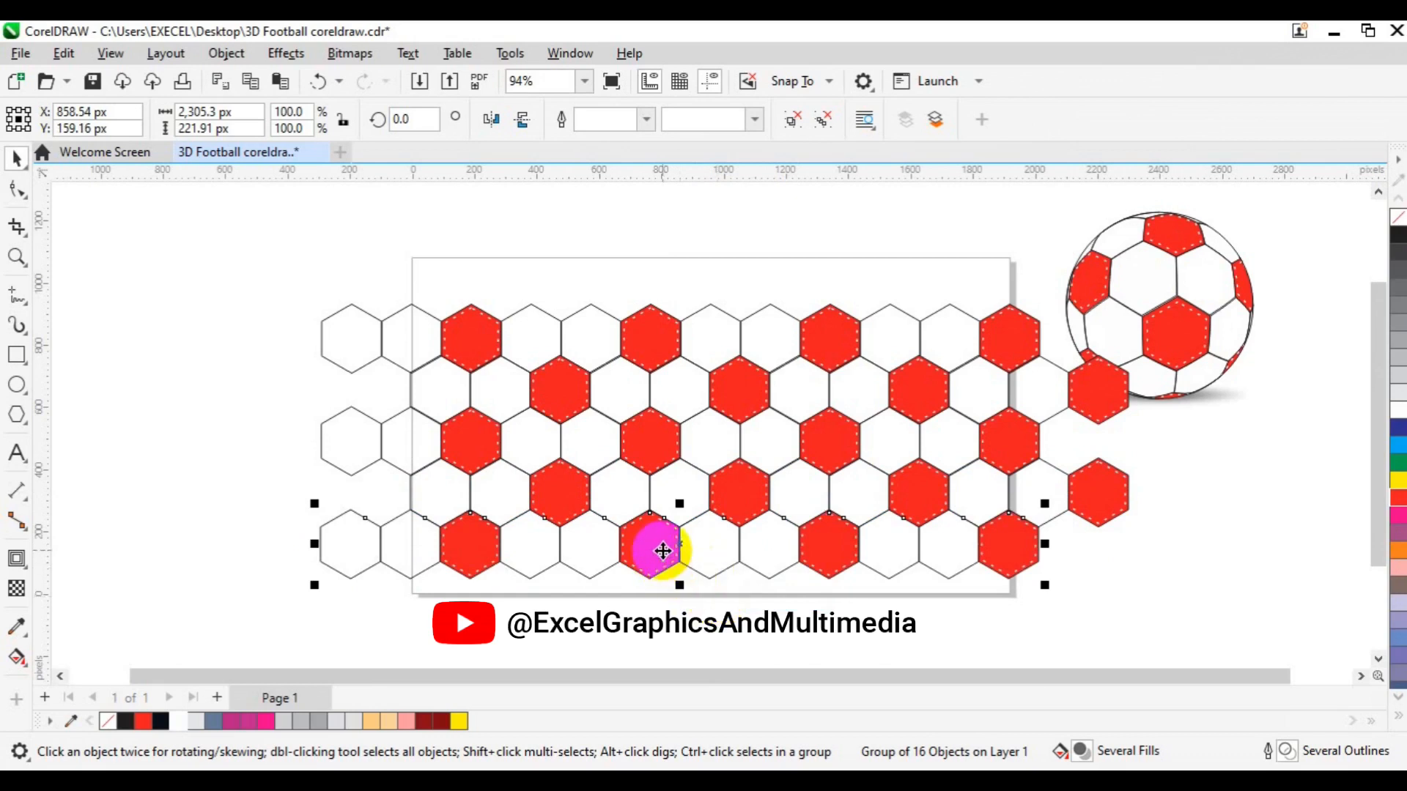
{"action": "left_click_drag", "start_coordinate": [663, 551], "coordinate": [748, 606]}
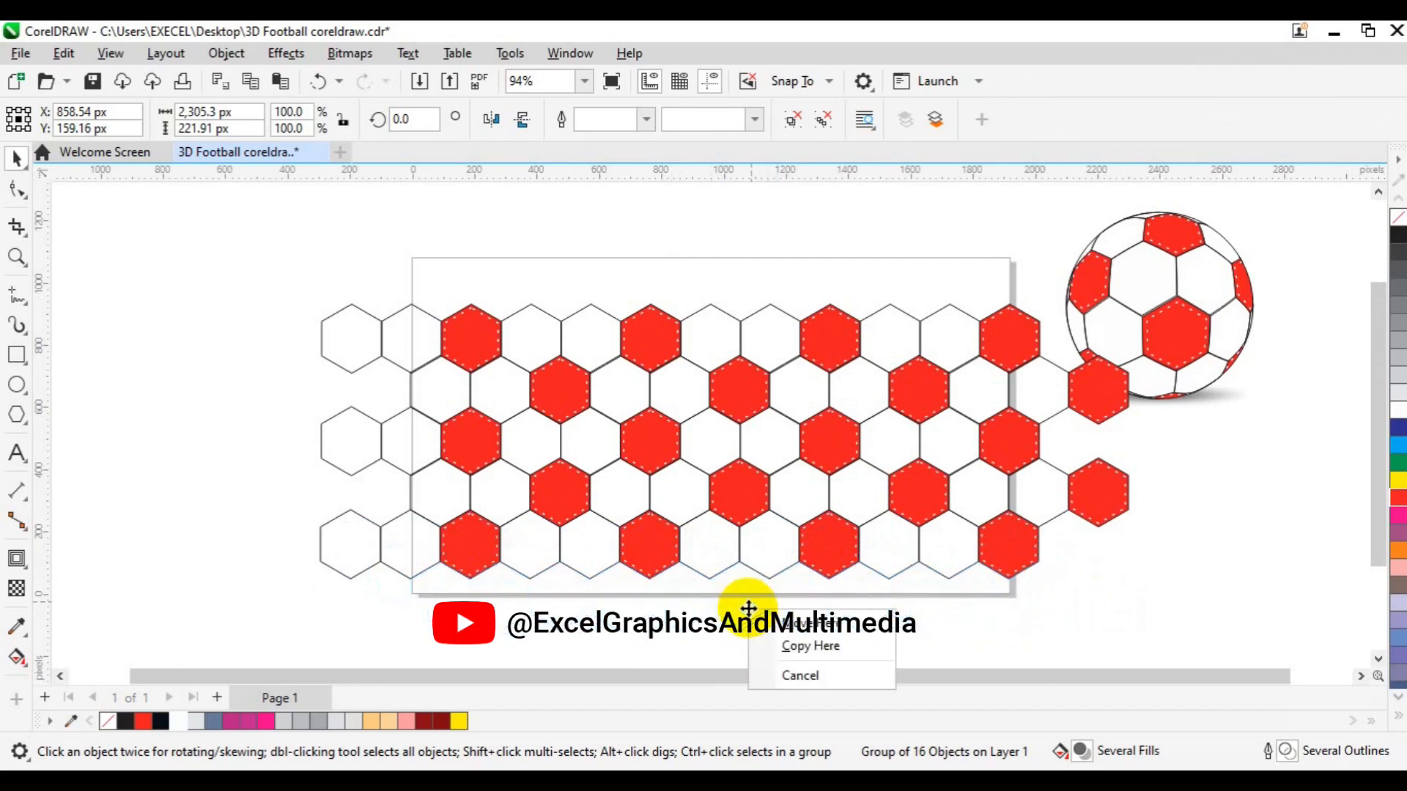
{"action": "left_click", "coordinate": [802, 647]}
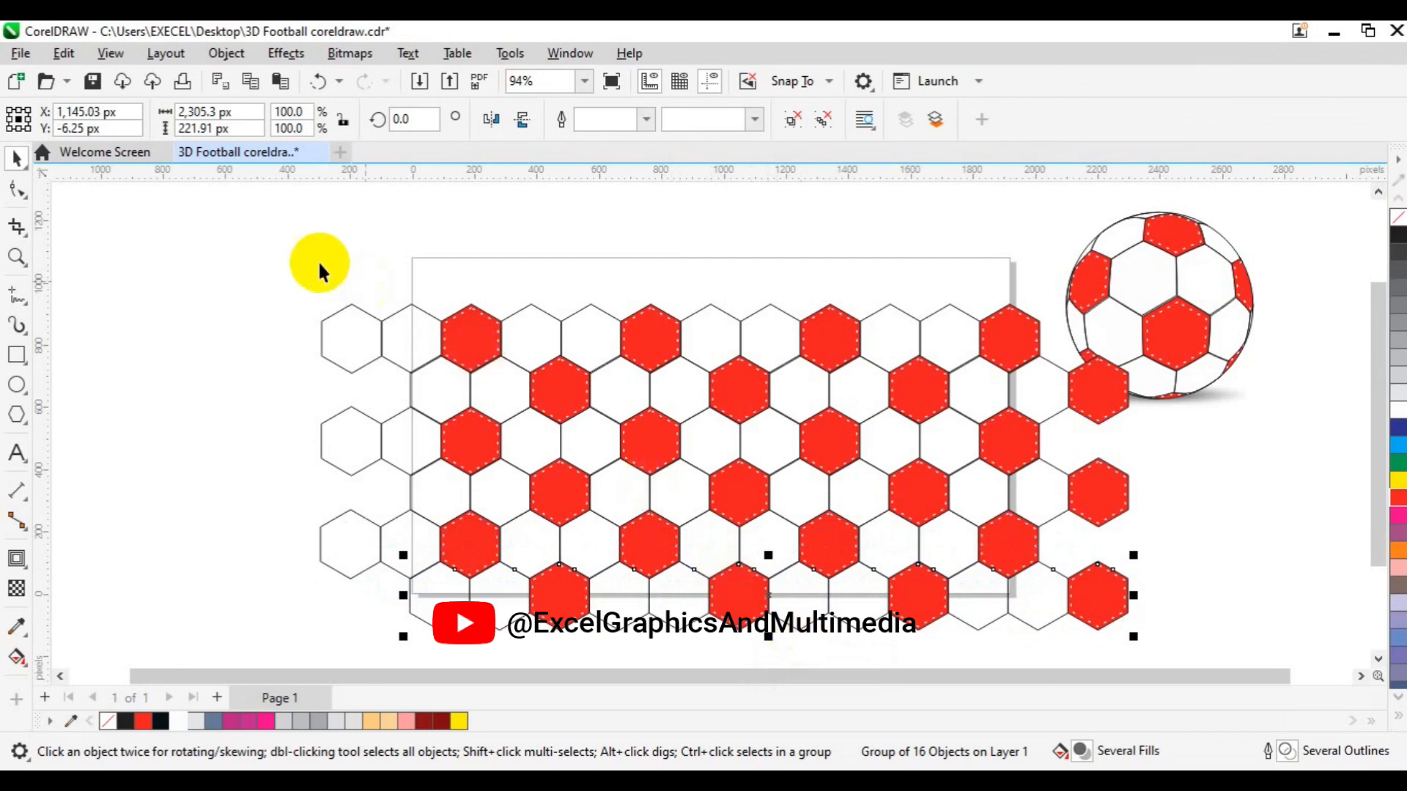
Step: Group all six hexagon rows into one object and centre the group on the page
{"action": "left_click_drag", "start_coordinate": [245, 254], "coordinate": [1218, 644]}
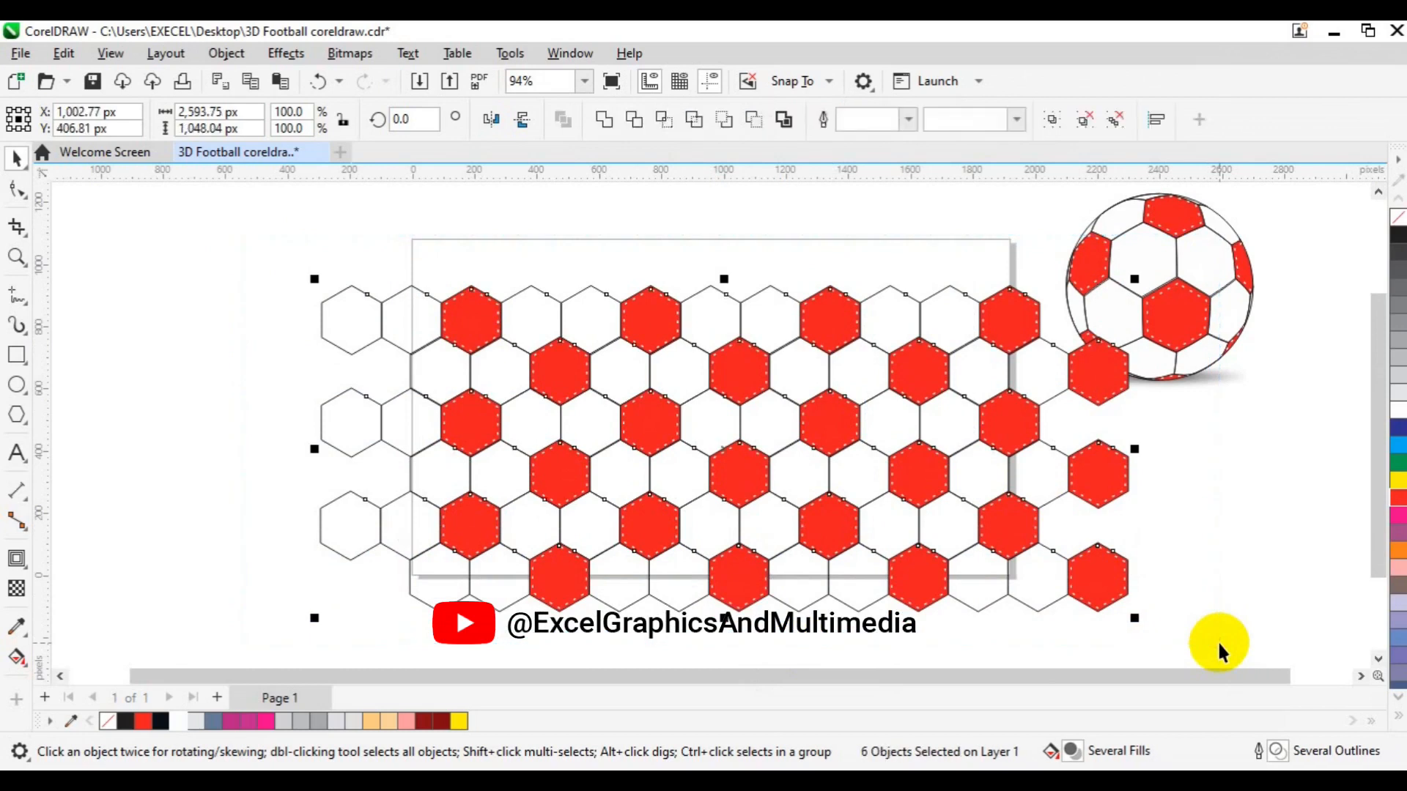
{"action": "key", "text": "ctrl+g"}
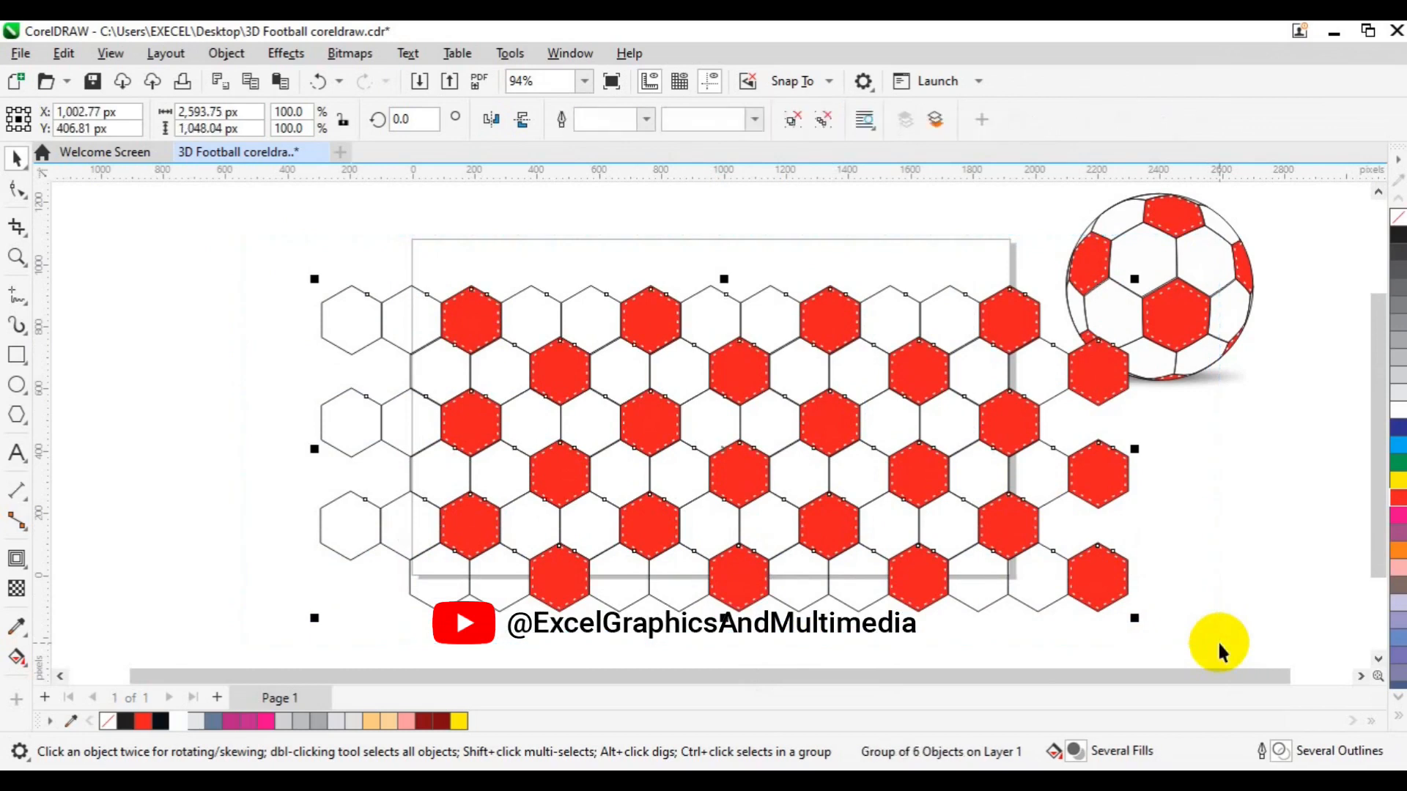
{"action": "key", "text": "p"}
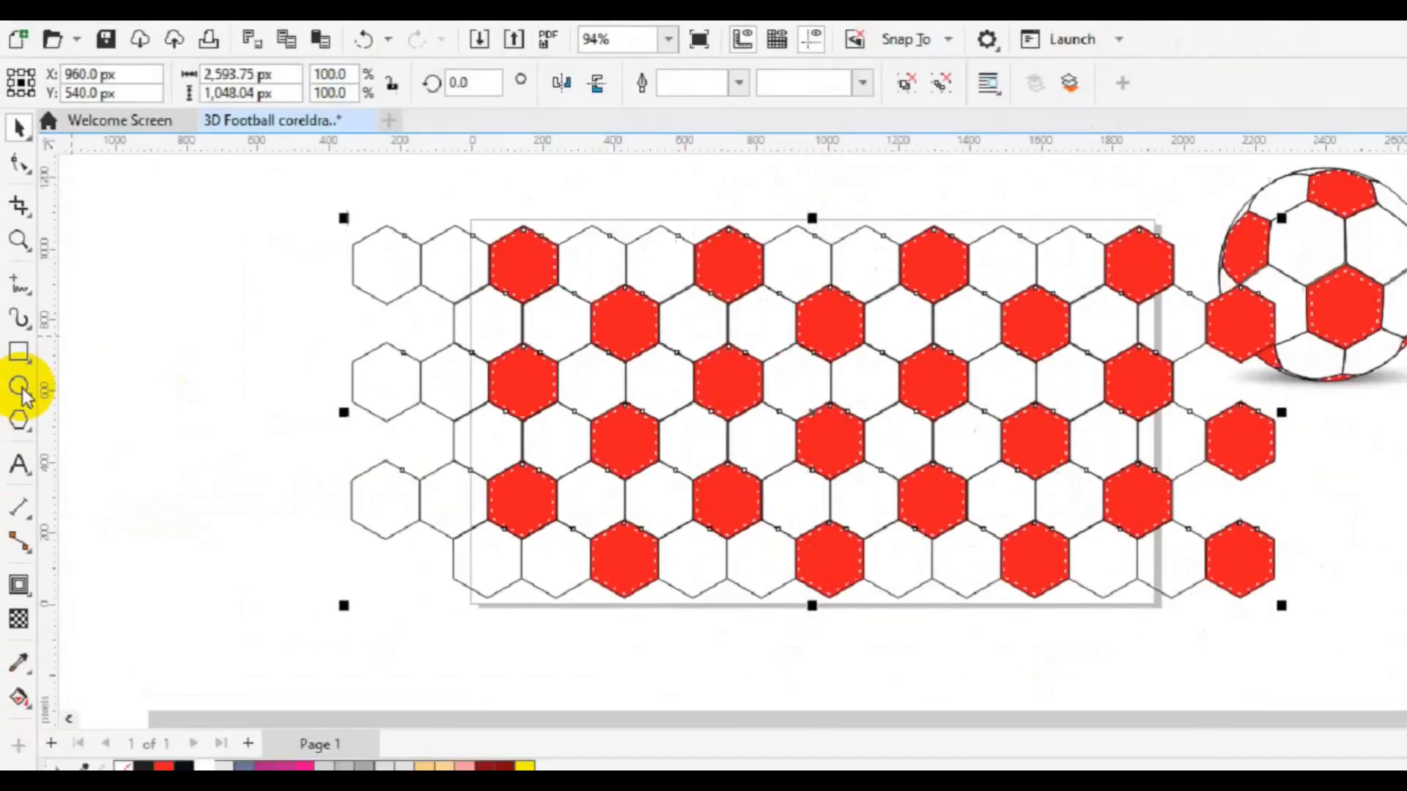
Step: Draw a circle over the hexagon pattern's lower-left part and set its size to 600 × 600 px
{"action": "left_click", "coordinate": [38, 395]}
{"action": "left_click_drag", "start_coordinate": [175, 395], "coordinate": [411, 524]}
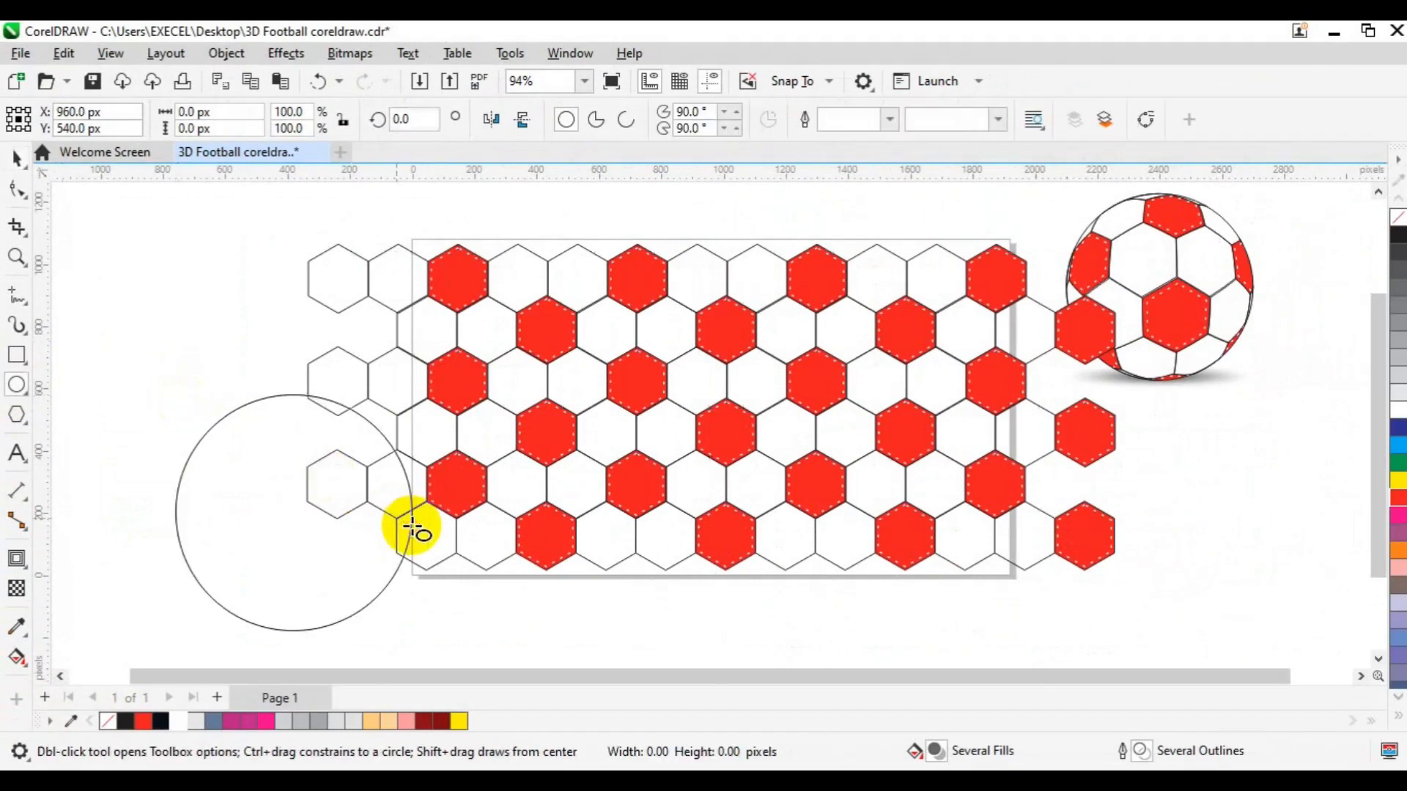
{"action": "key", "text": "space"}
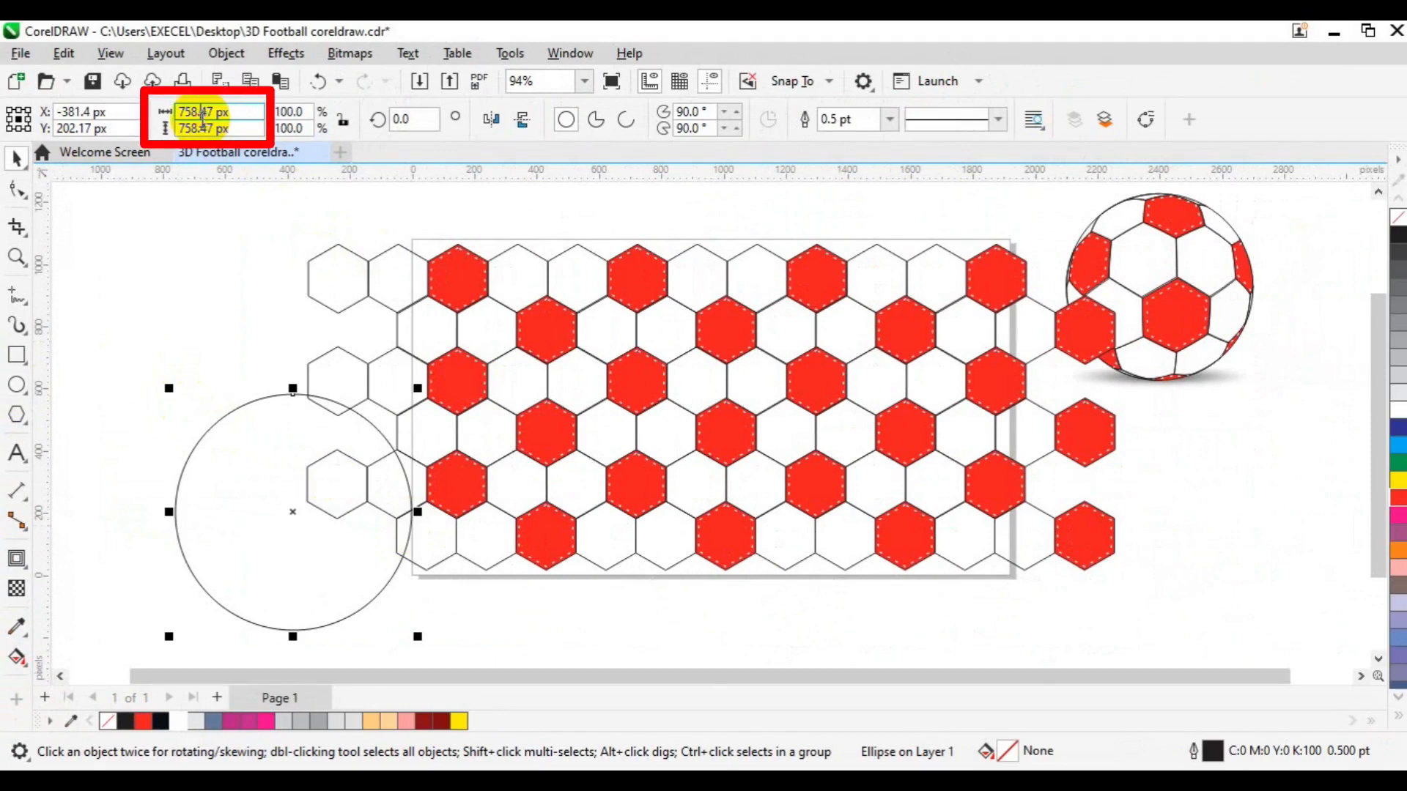
{"action": "left_click", "coordinate": [202, 112]}
{"action": "type", "text": "600"}
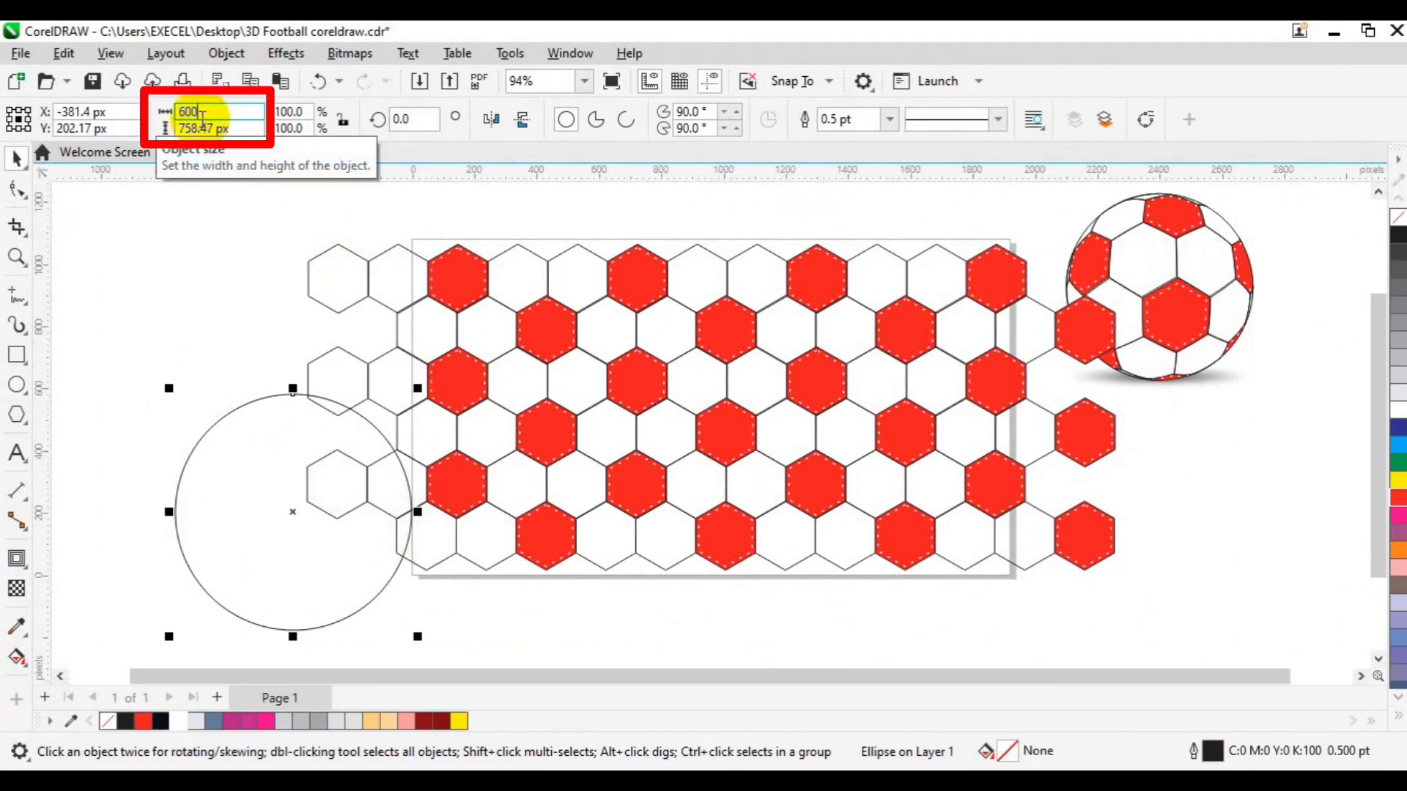
{"action": "key", "text": "Tab"}
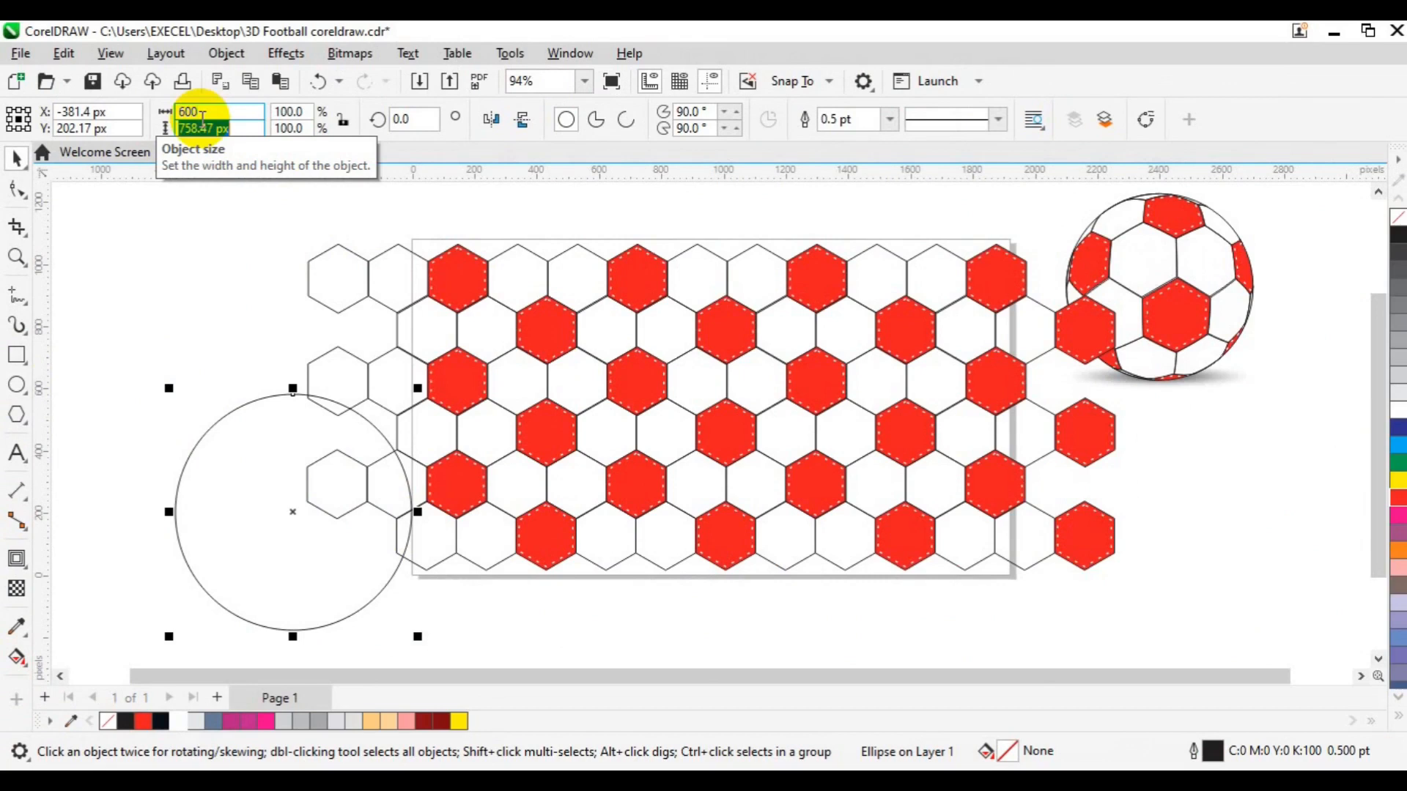
{"action": "type", "text": "6"}
{"action": "key", "text": "Return"}
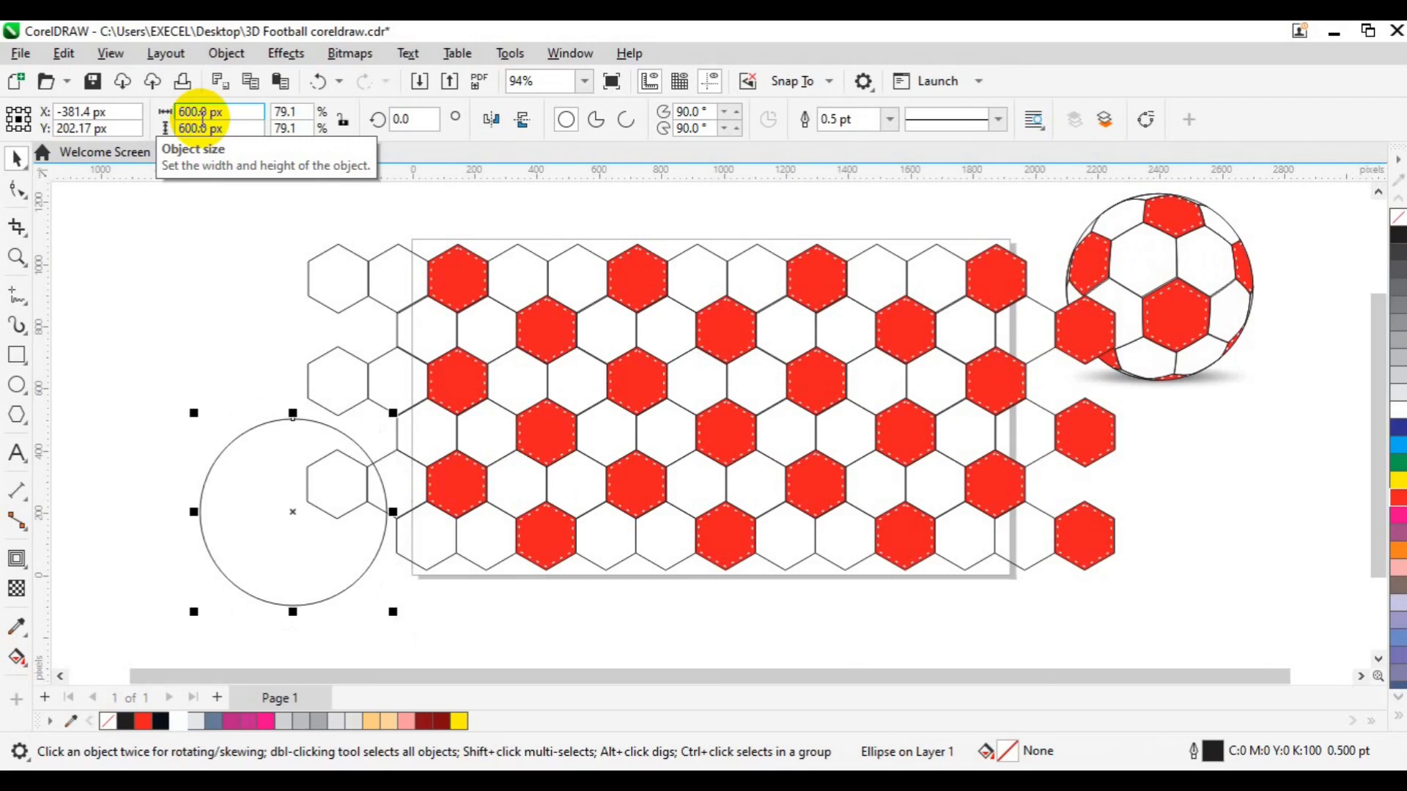
Step: Duplicate the circle, centre the duplicate on the page, and move the hexagon pattern left until it is clear of the centred circle
{"action": "key", "text": "ctrl+d"}
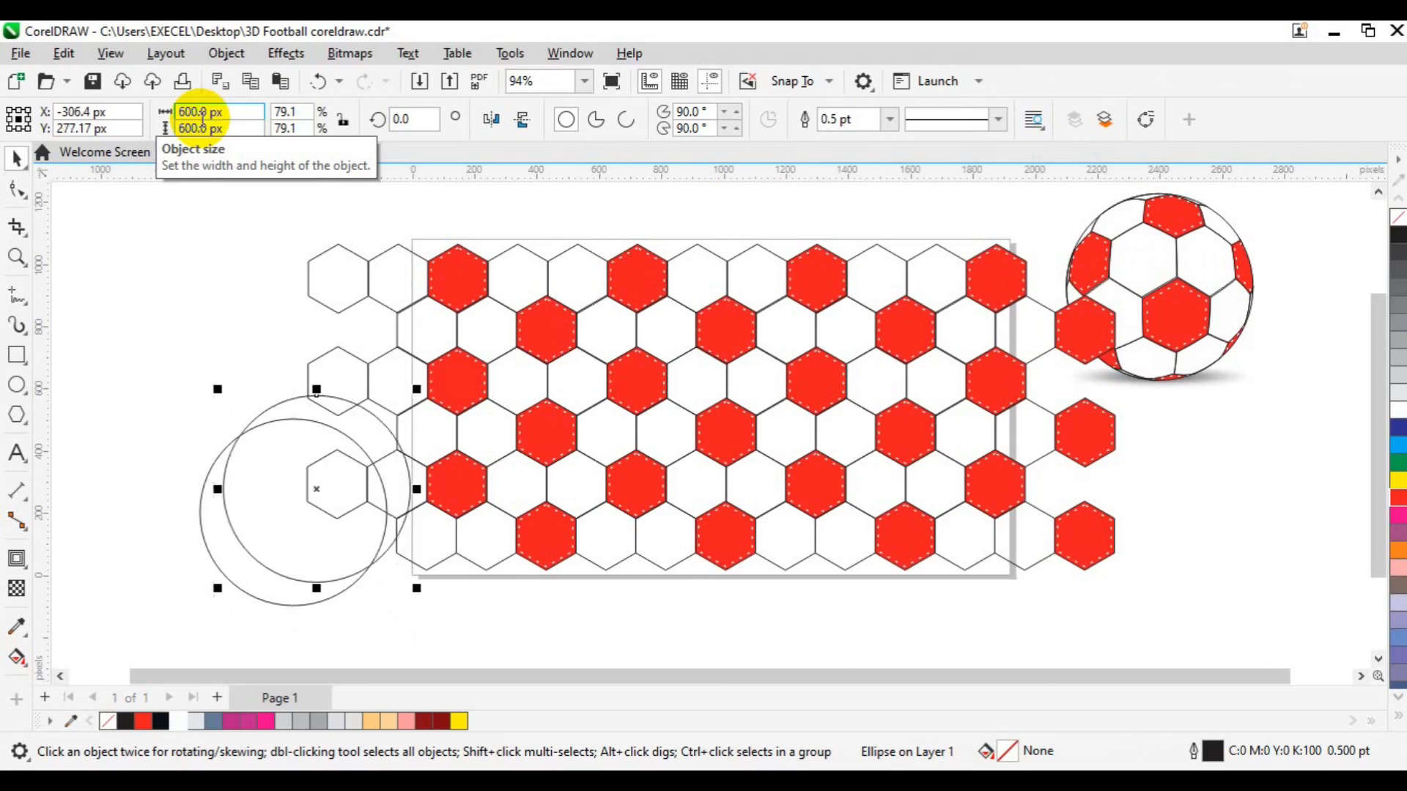
{"action": "key", "text": "p"}
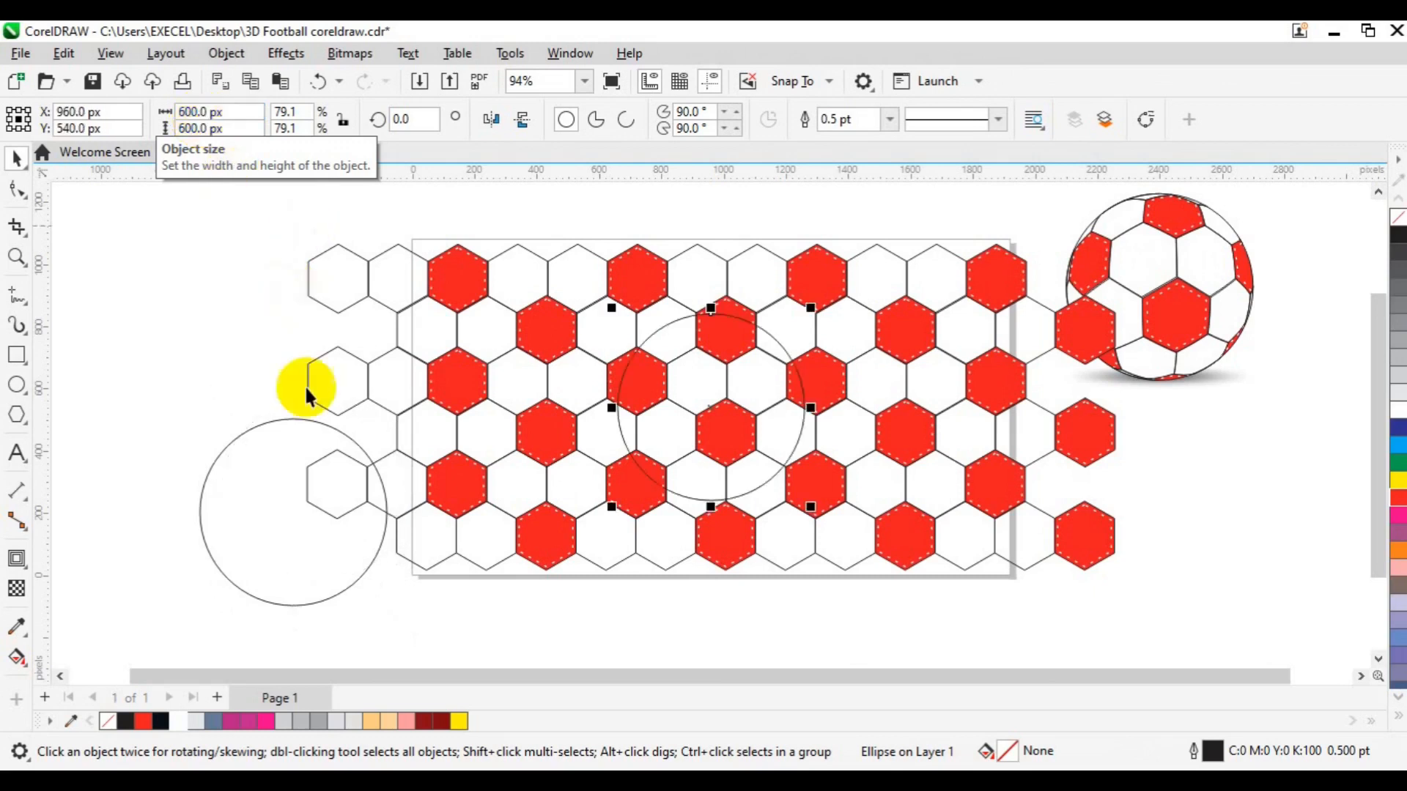
{"action": "left_click", "coordinate": [486, 450]}
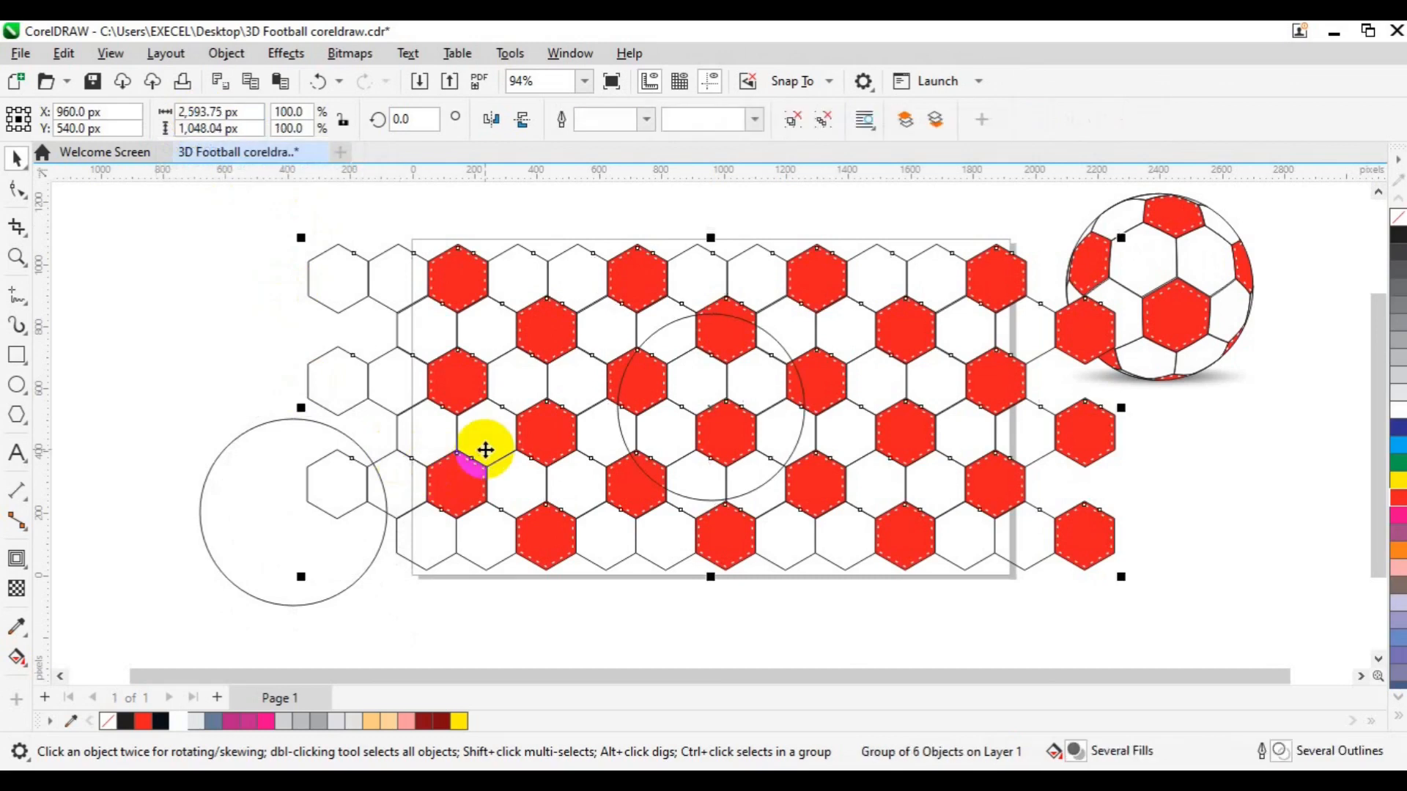
{"action": "left_click_drag", "start_coordinate": [486, 450], "coordinate": [244, 489]}
{"action": "left_click_drag", "start_coordinate": [437, 465], "coordinate": [287, 462]}
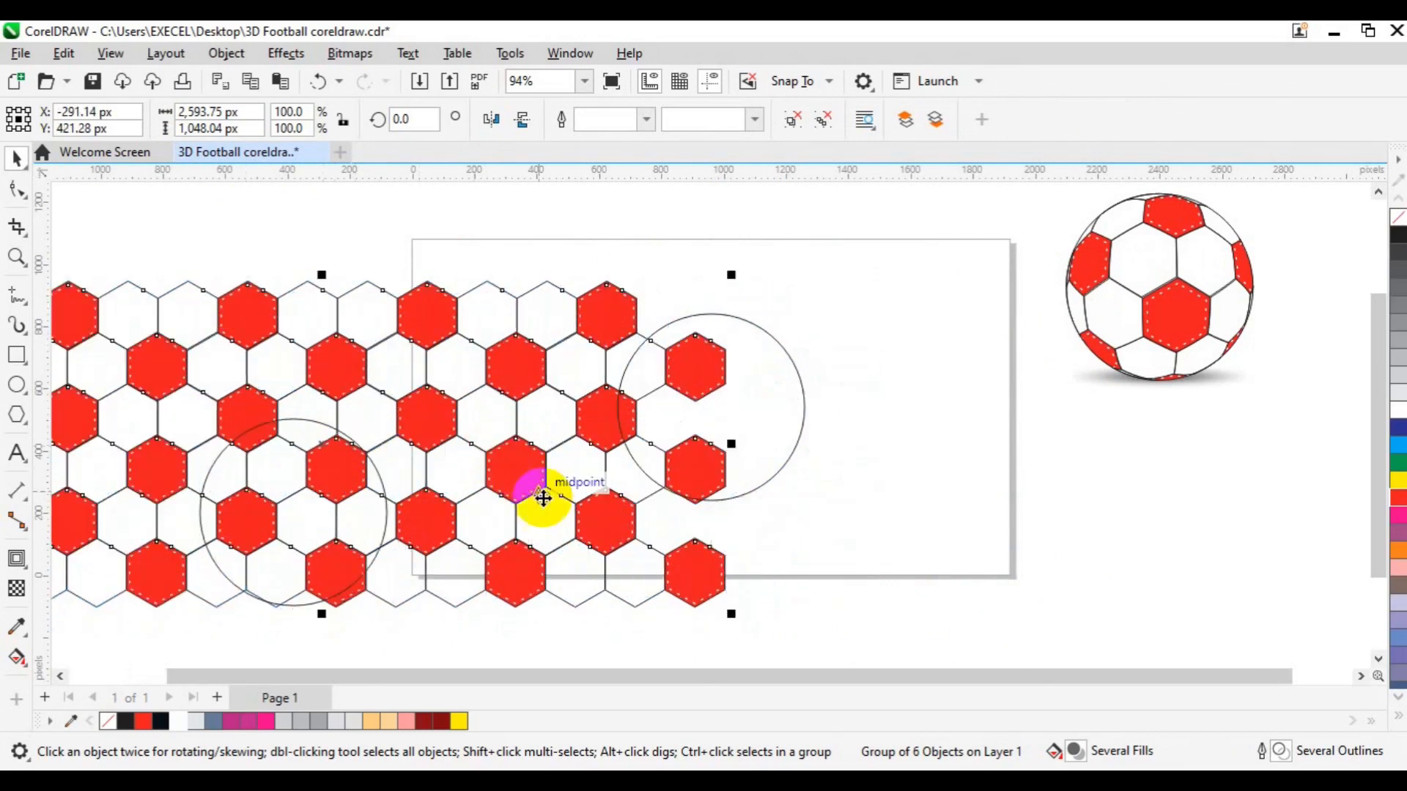
{"action": "left_click_drag", "start_coordinate": [493, 486], "coordinate": [343, 435]}
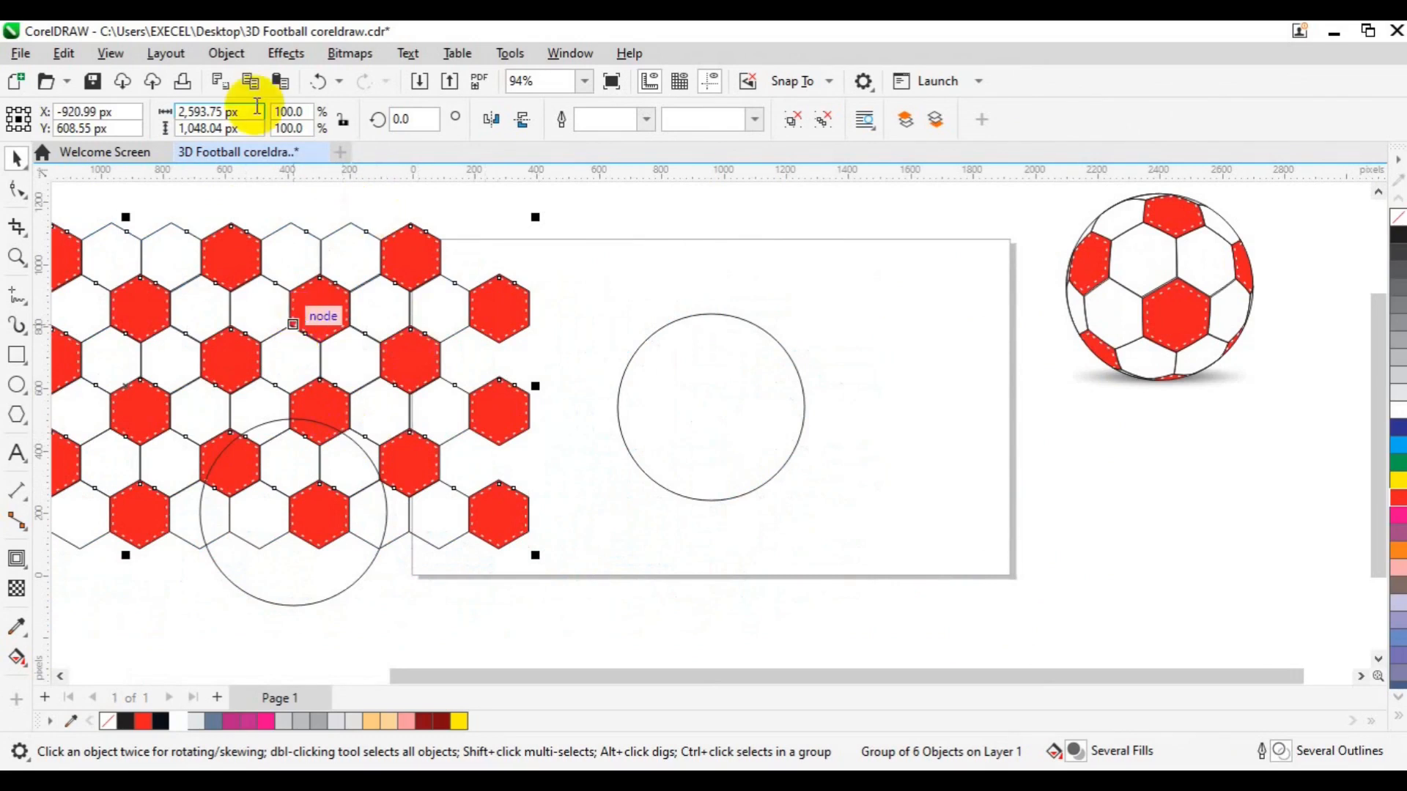
Step: PowerClip the grouped hexagon pattern inside the circle at the page centre
{"action": "left_click", "coordinate": [250, 54]}
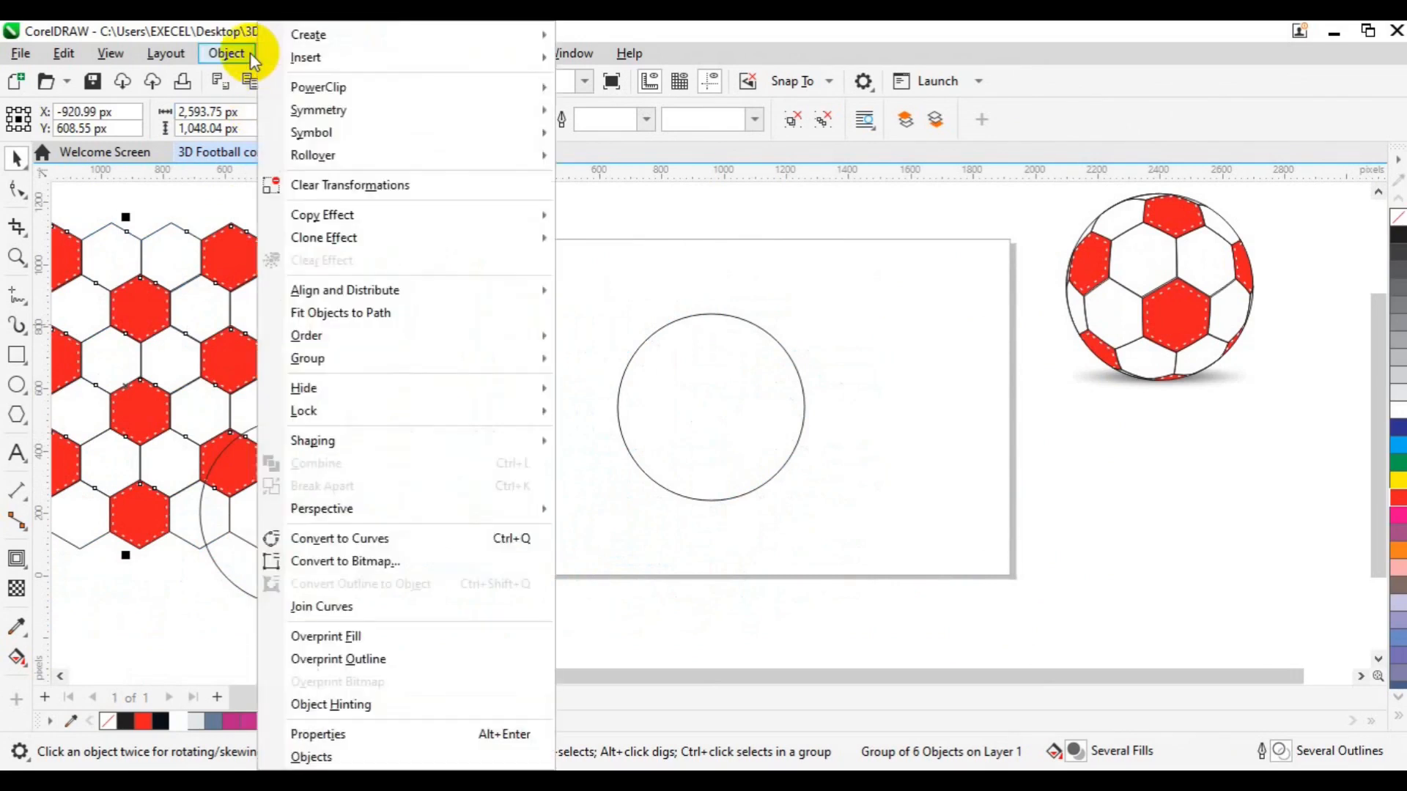
{"action": "mouse_move", "coordinate": [336, 93]}
{"action": "left_click", "coordinate": [590, 89]}
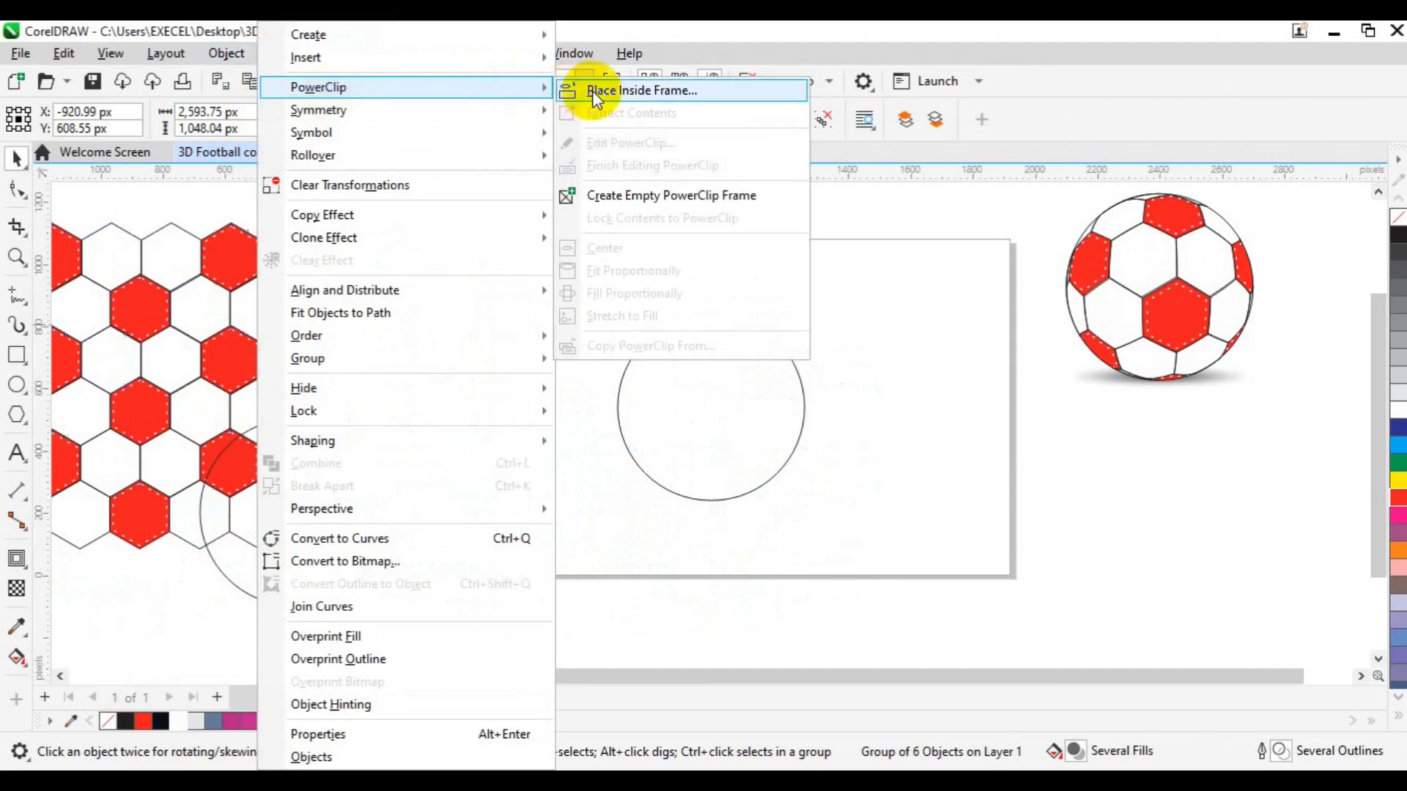
{"action": "left_click", "coordinate": [653, 382]}
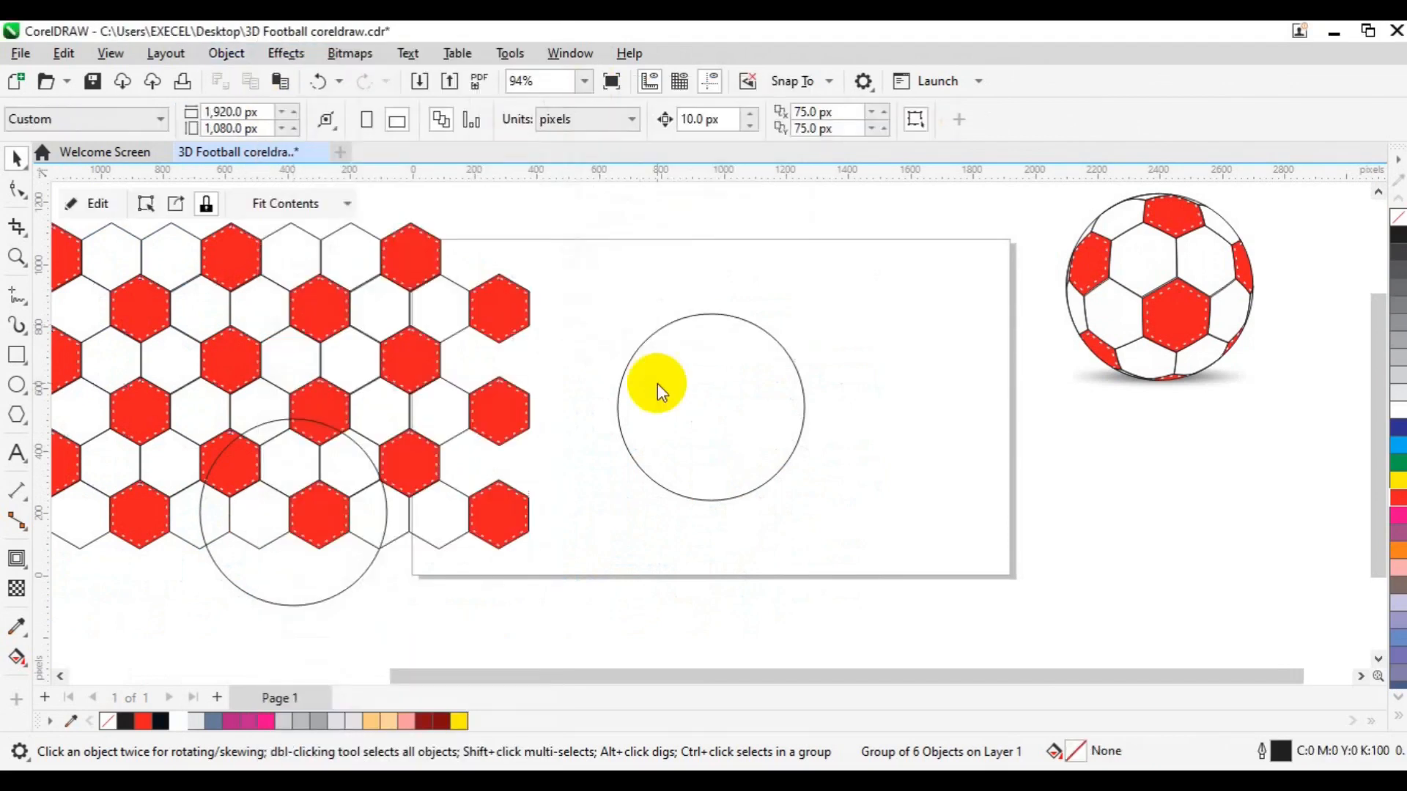
Step: Open the PowerClip contents to check how the hexagon pattern sits in the circle, and finish editing
{"action": "left_click", "coordinate": [95, 207]}
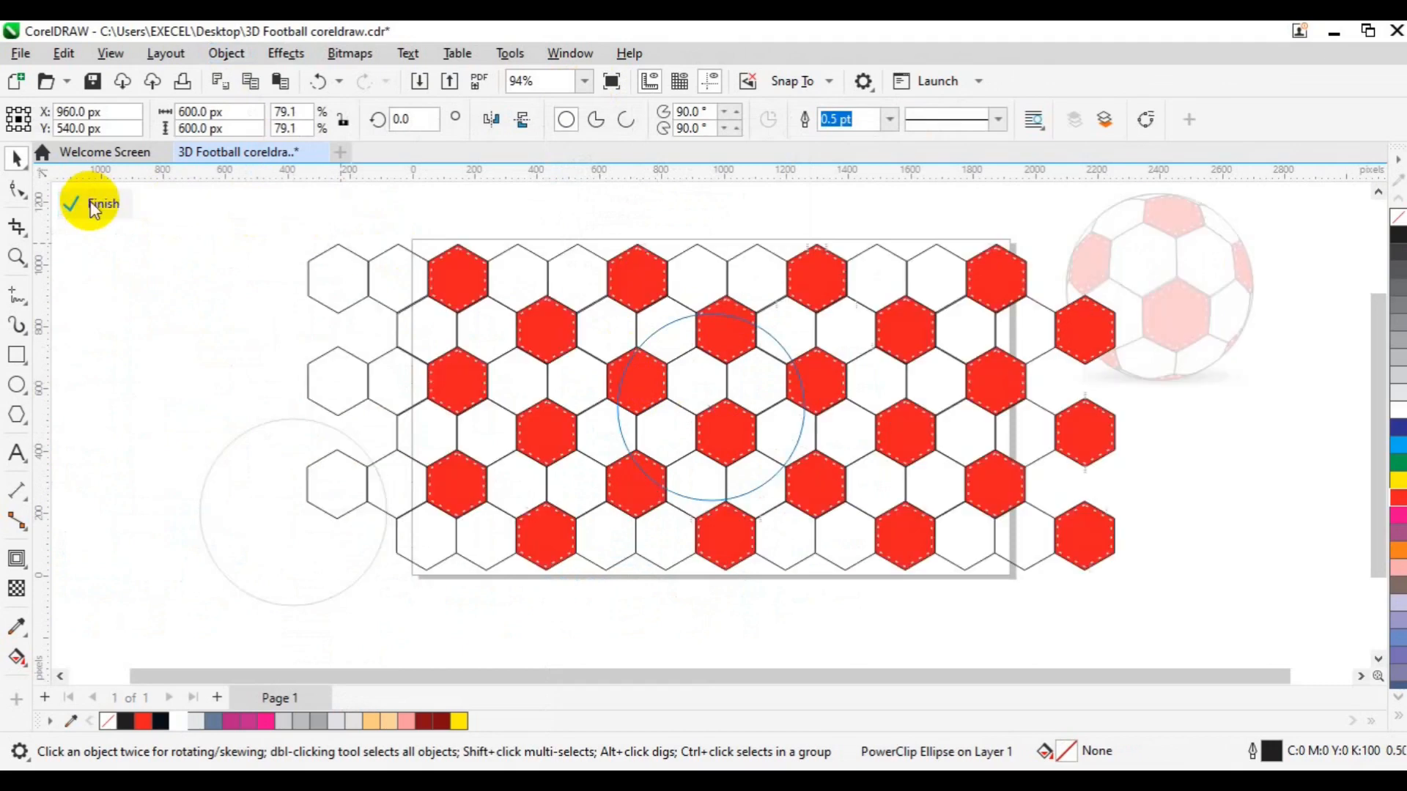
{"action": "left_click", "coordinate": [495, 395]}
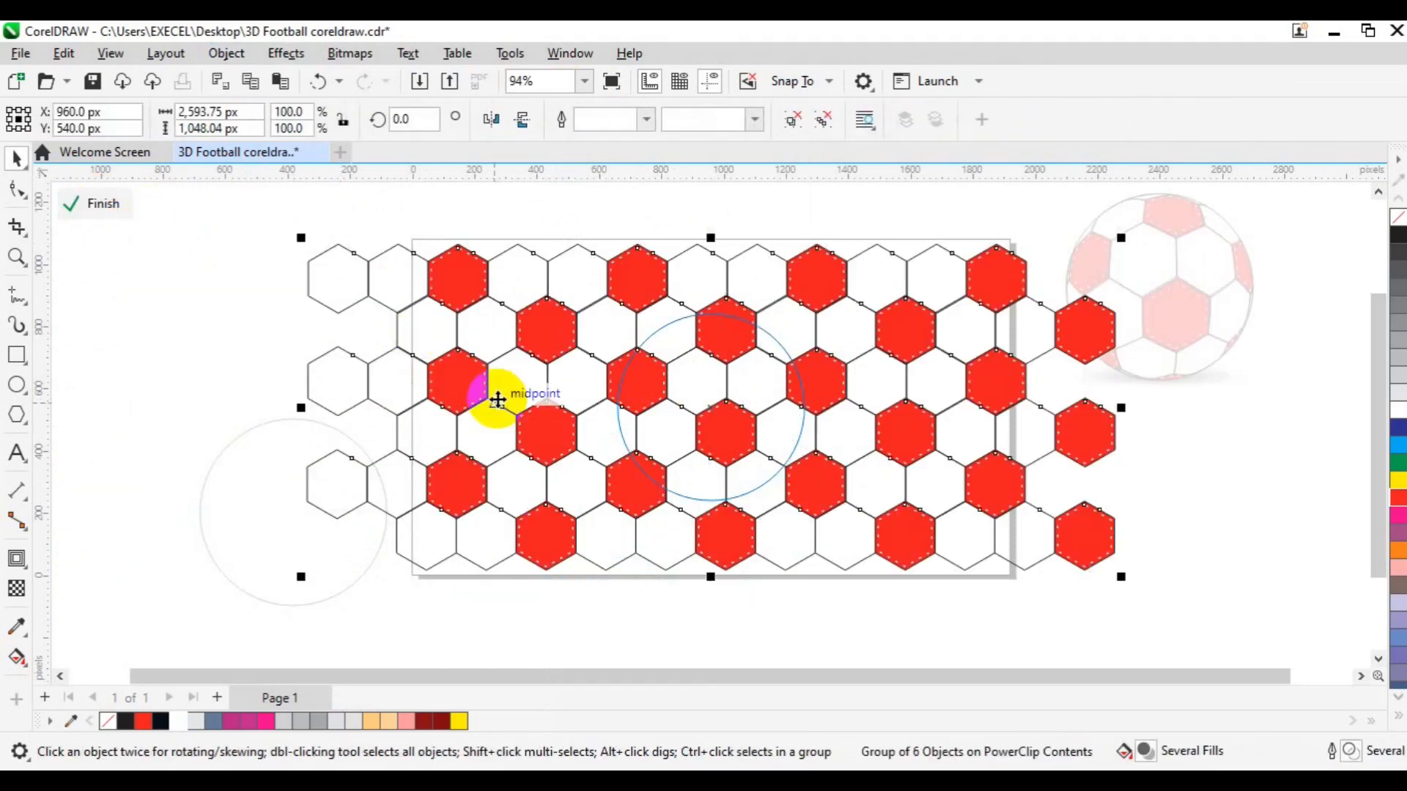
{"action": "left_click", "coordinate": [100, 208]}
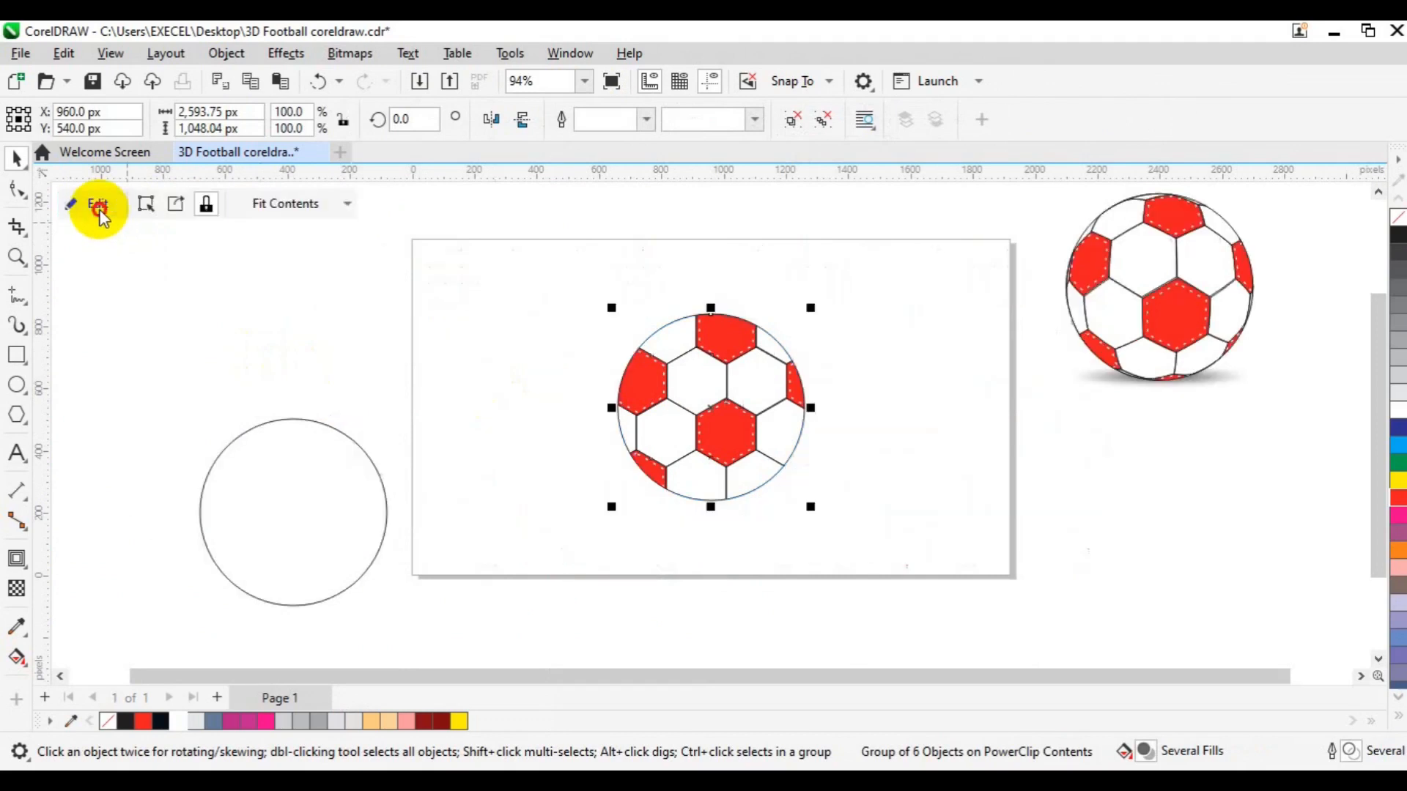
Step: Centre the remaining empty circle on the page, directly over the clipped hexagon pattern
{"action": "left_click", "coordinate": [355, 343]}
{"action": "left_click", "coordinate": [332, 465]}
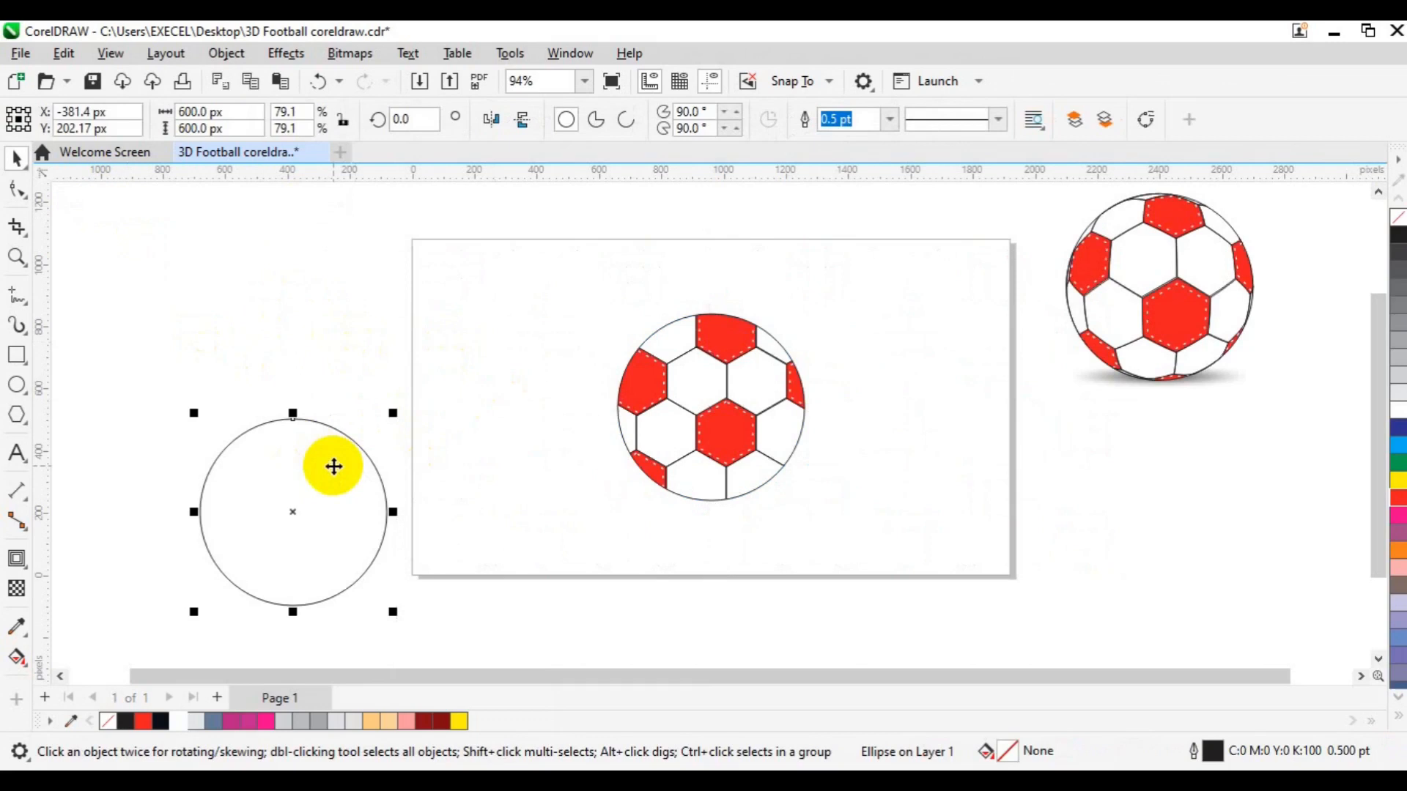
{"action": "key", "text": "p"}
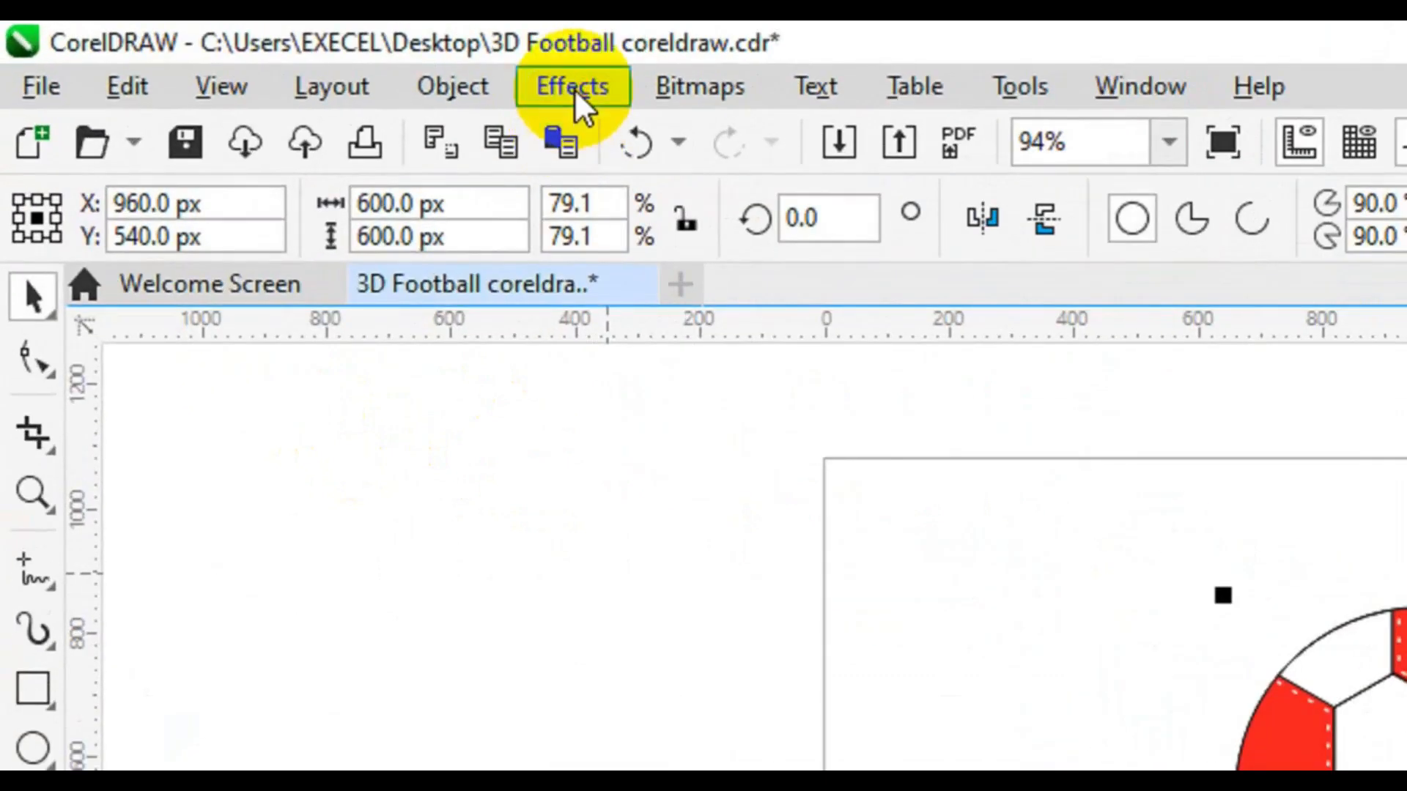
Step: Apply a Fish Eye lens effect to the empty circle over the clipped pattern
{"action": "left_click", "coordinate": [574, 88]}
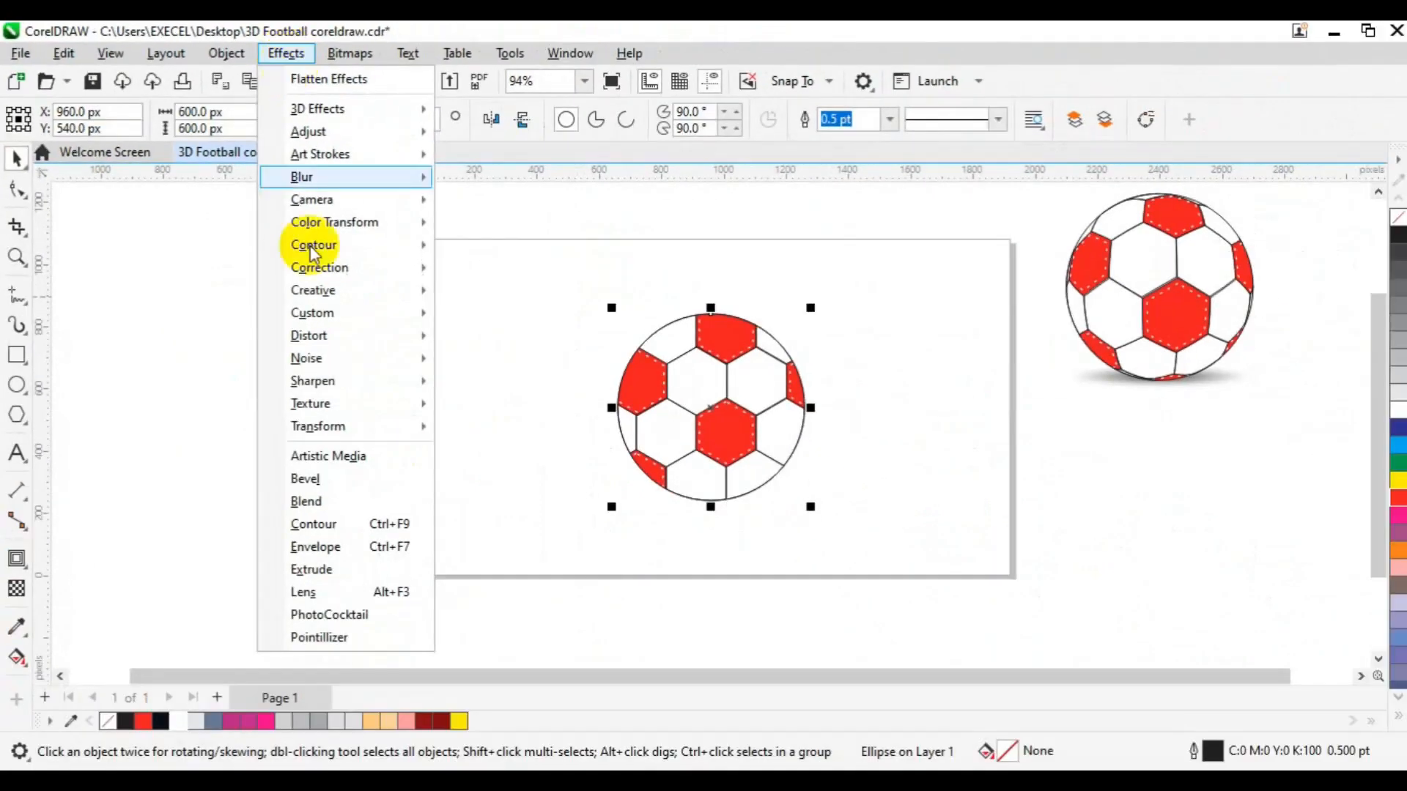
{"action": "left_click", "coordinate": [378, 594]}
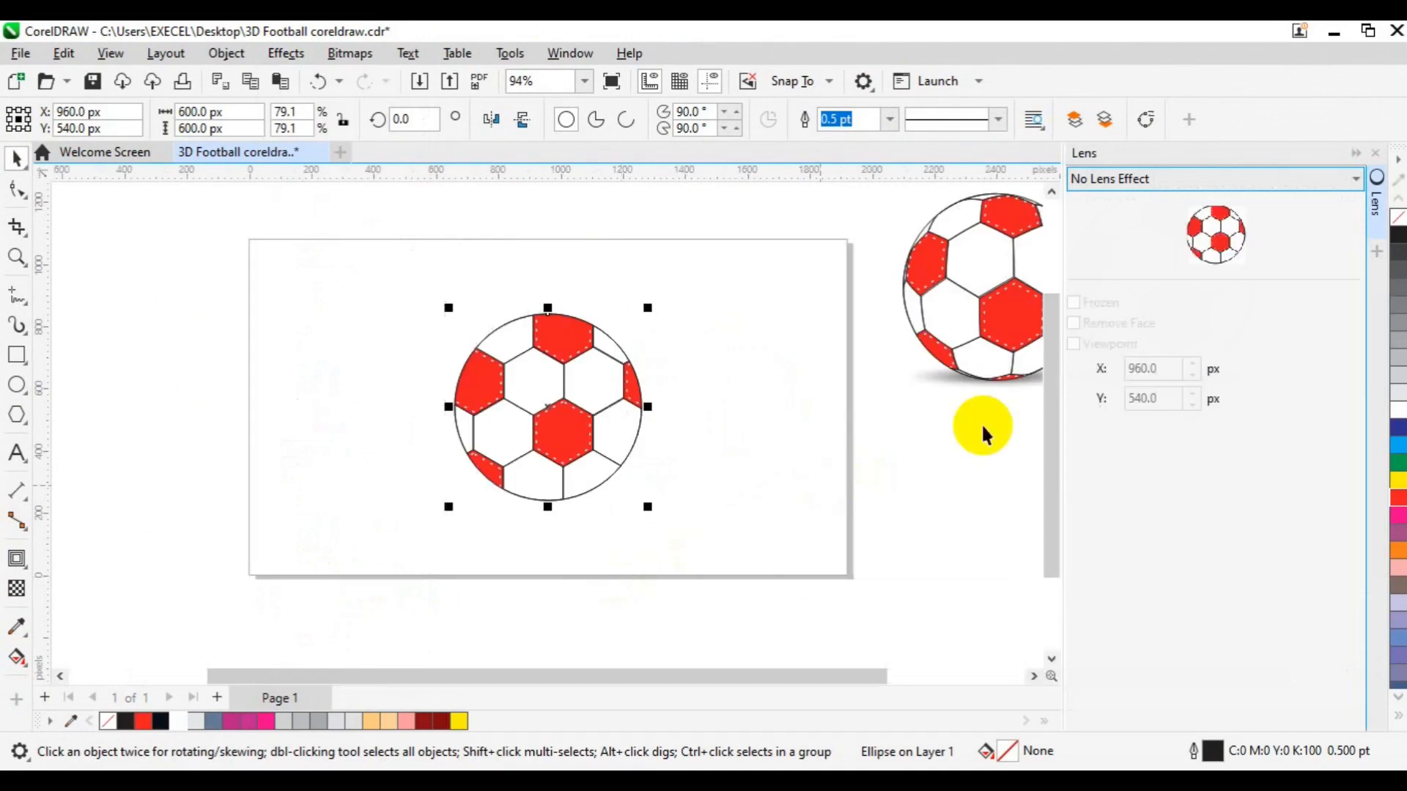
{"action": "left_click", "coordinate": [1183, 189]}
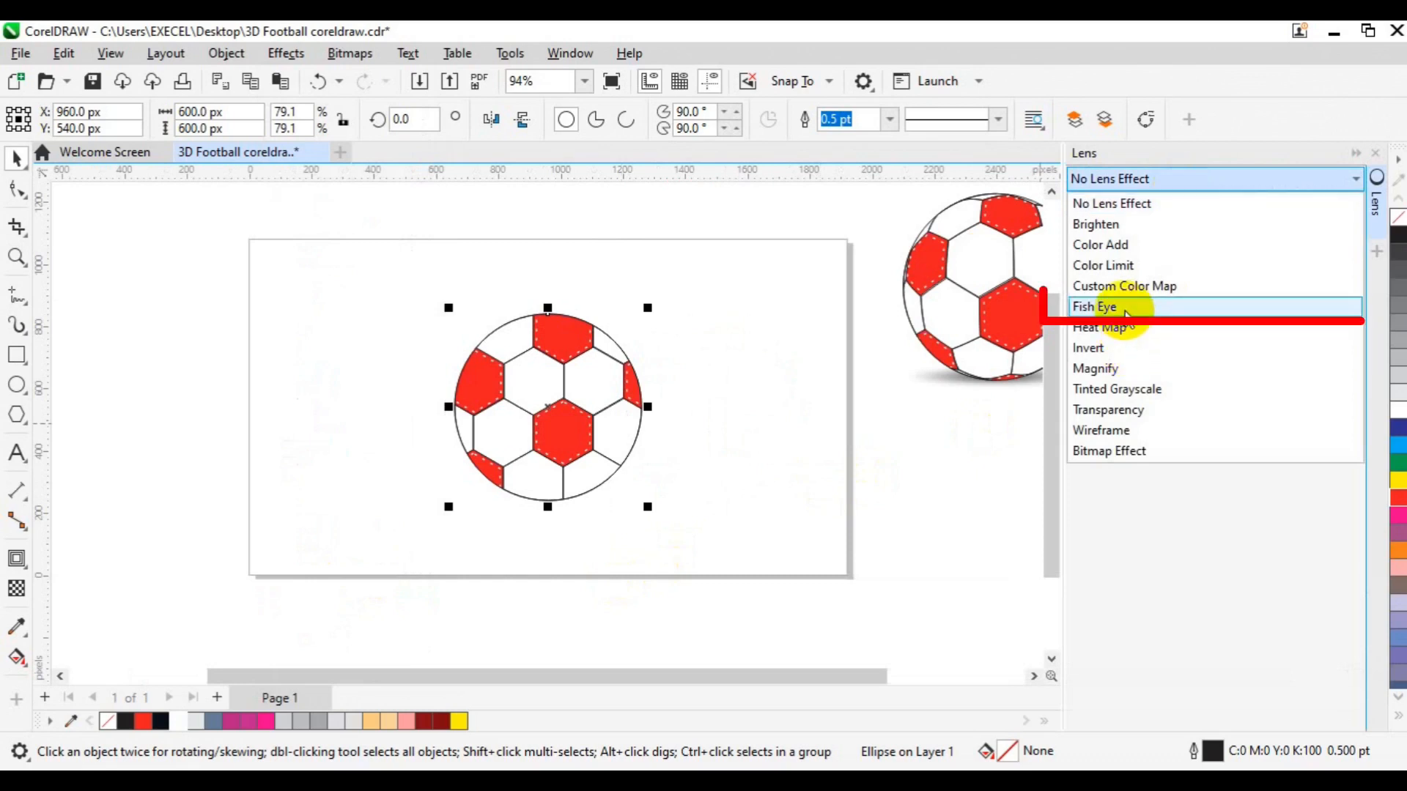
{"action": "left_click", "coordinate": [1121, 308]}
Step: Set the Fish Eye lens rate to 40%
{"action": "left_click", "coordinate": [1142, 311]}
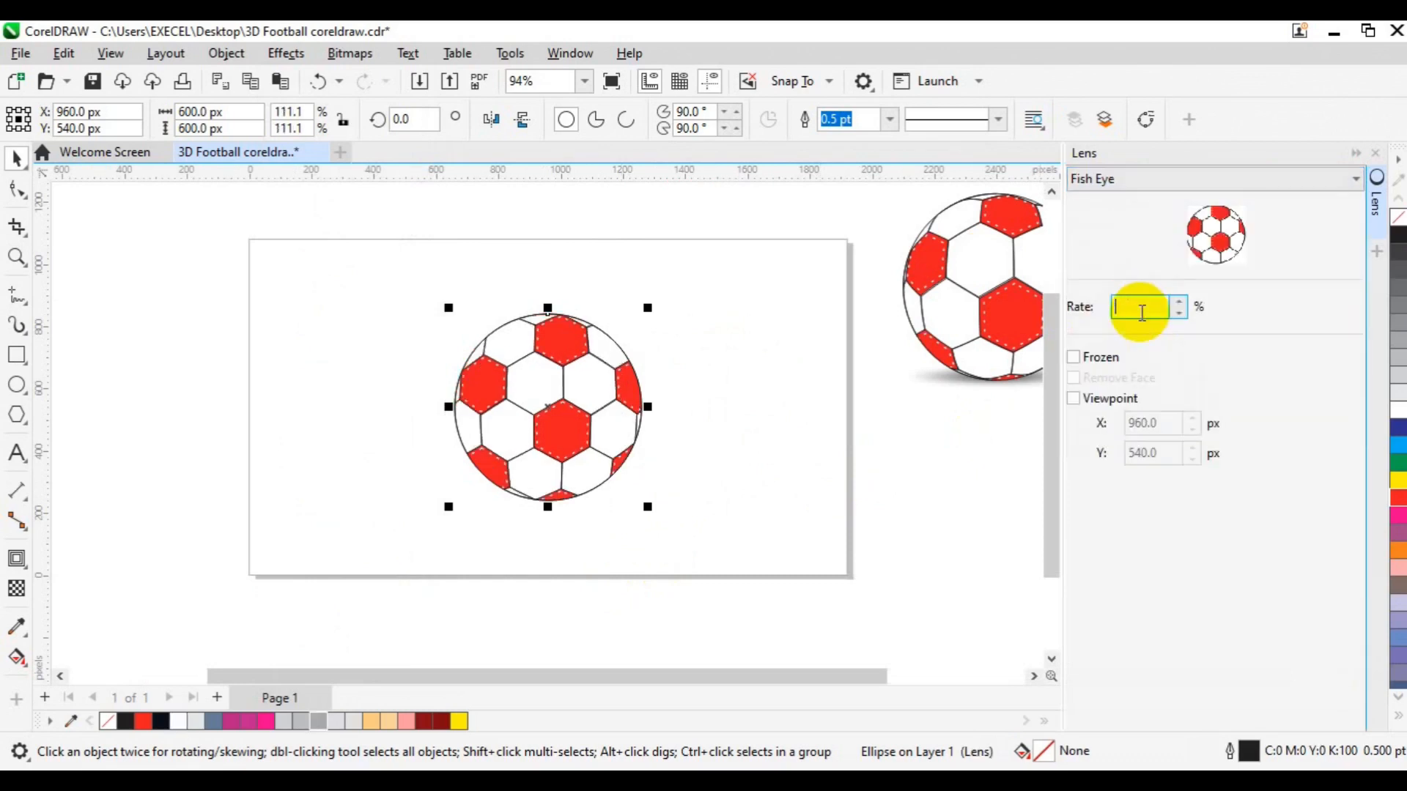
{"action": "type", "text": "40"}
{"action": "key", "text": "Return"}
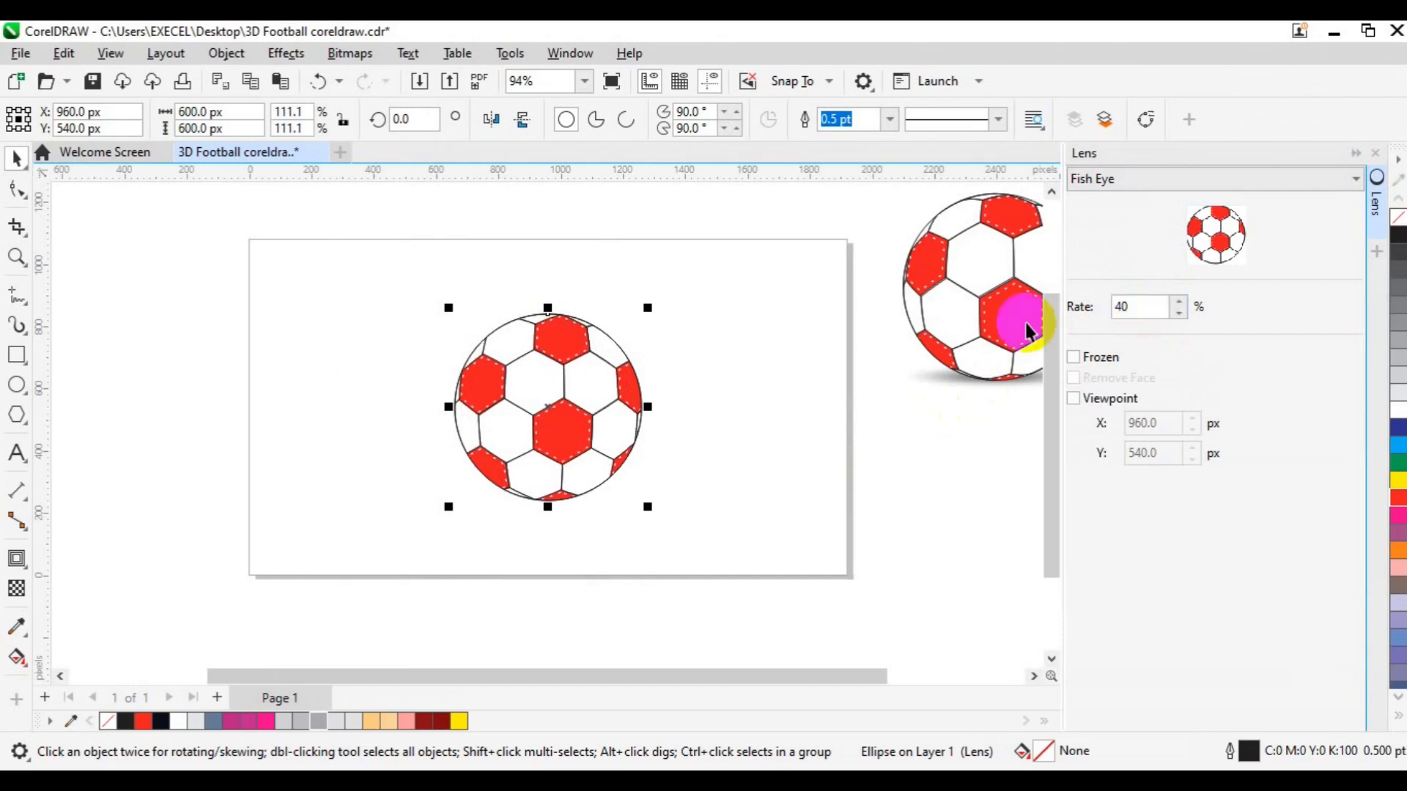
{"action": "left_click", "coordinate": [872, 396]}
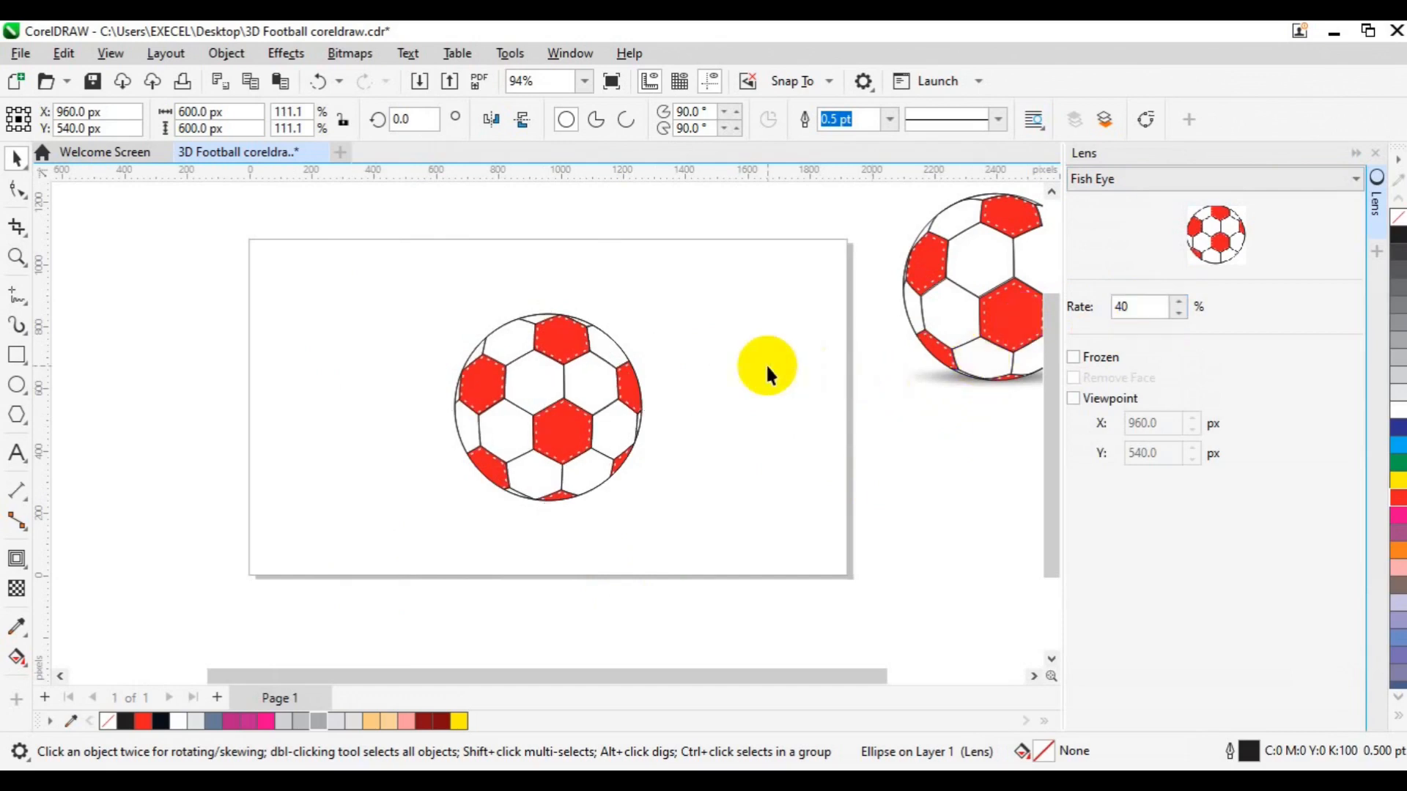
Step: Set the circle's Fish Eye lens rate to 50% and freeze the lens
{"action": "left_click", "coordinate": [548, 418]}
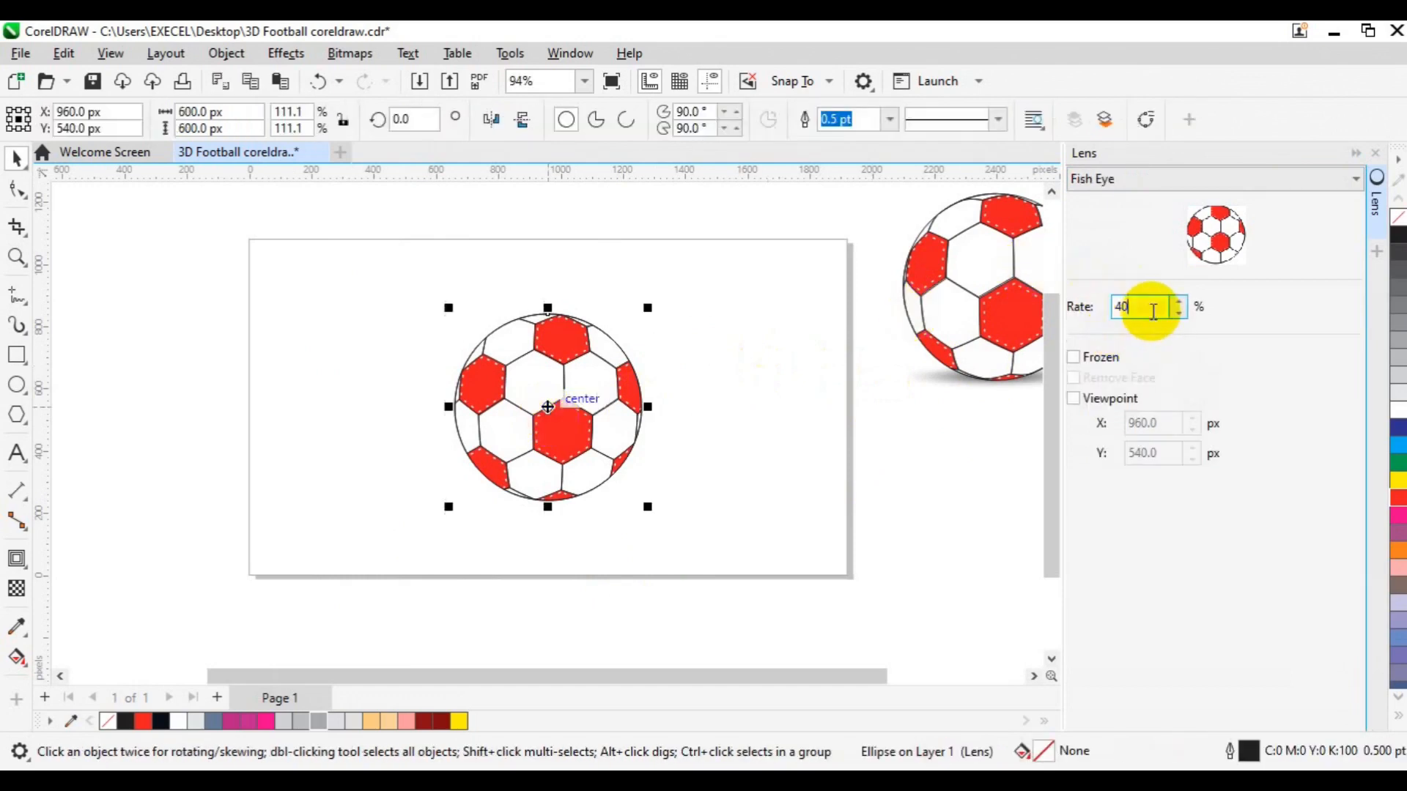
{"action": "type", "text": "0"}
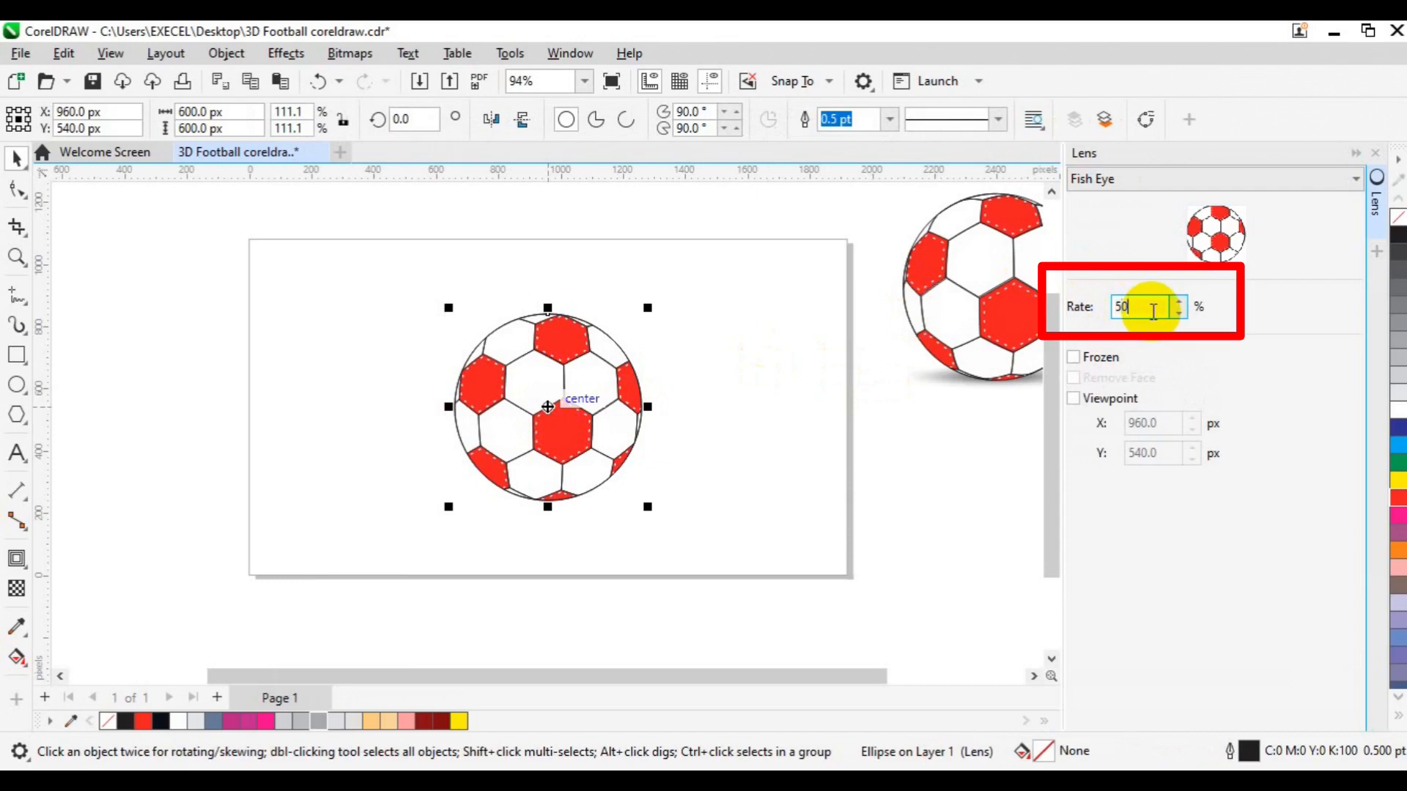
{"action": "key", "text": "Return"}
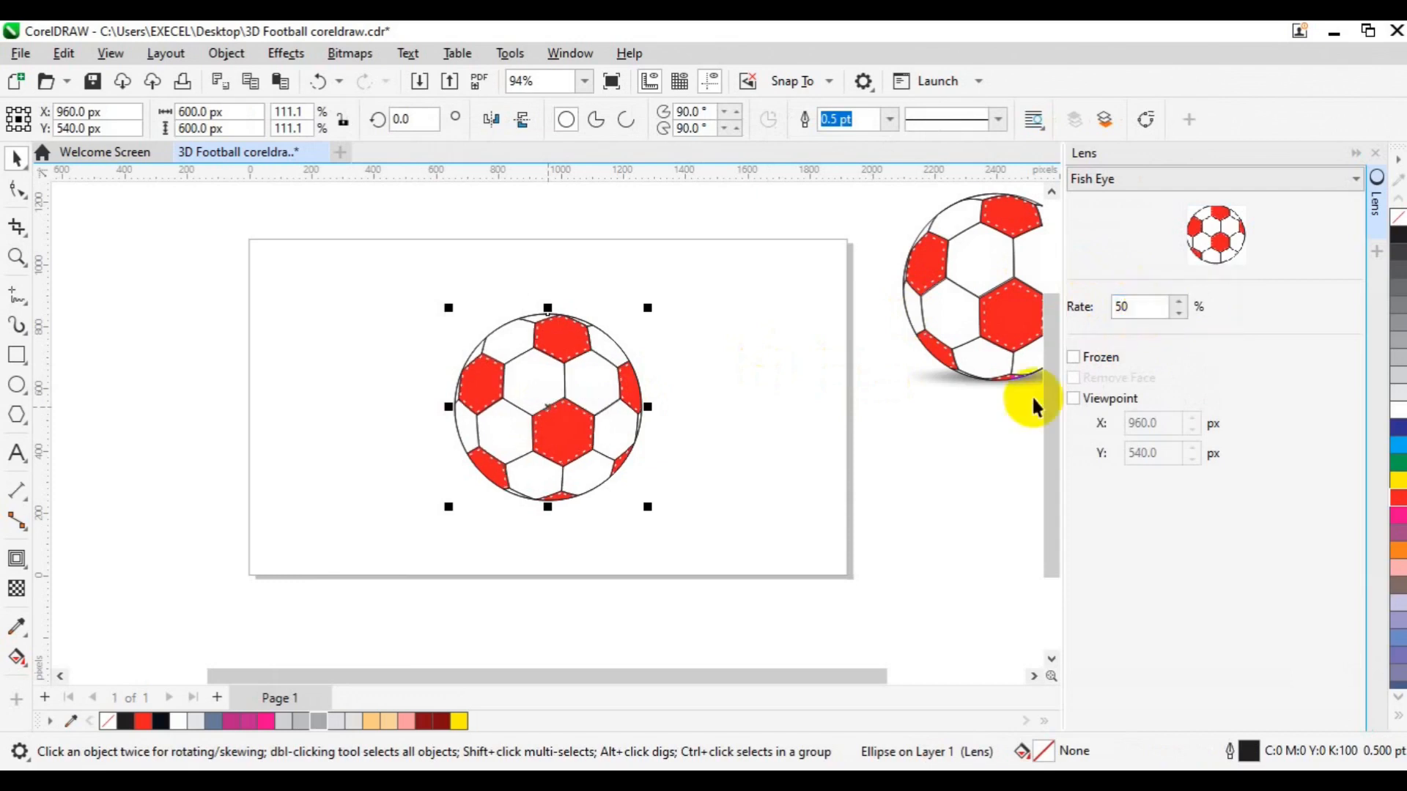
{"action": "left_click", "coordinate": [1073, 359]}
{"action": "left_click", "coordinate": [1073, 359]}
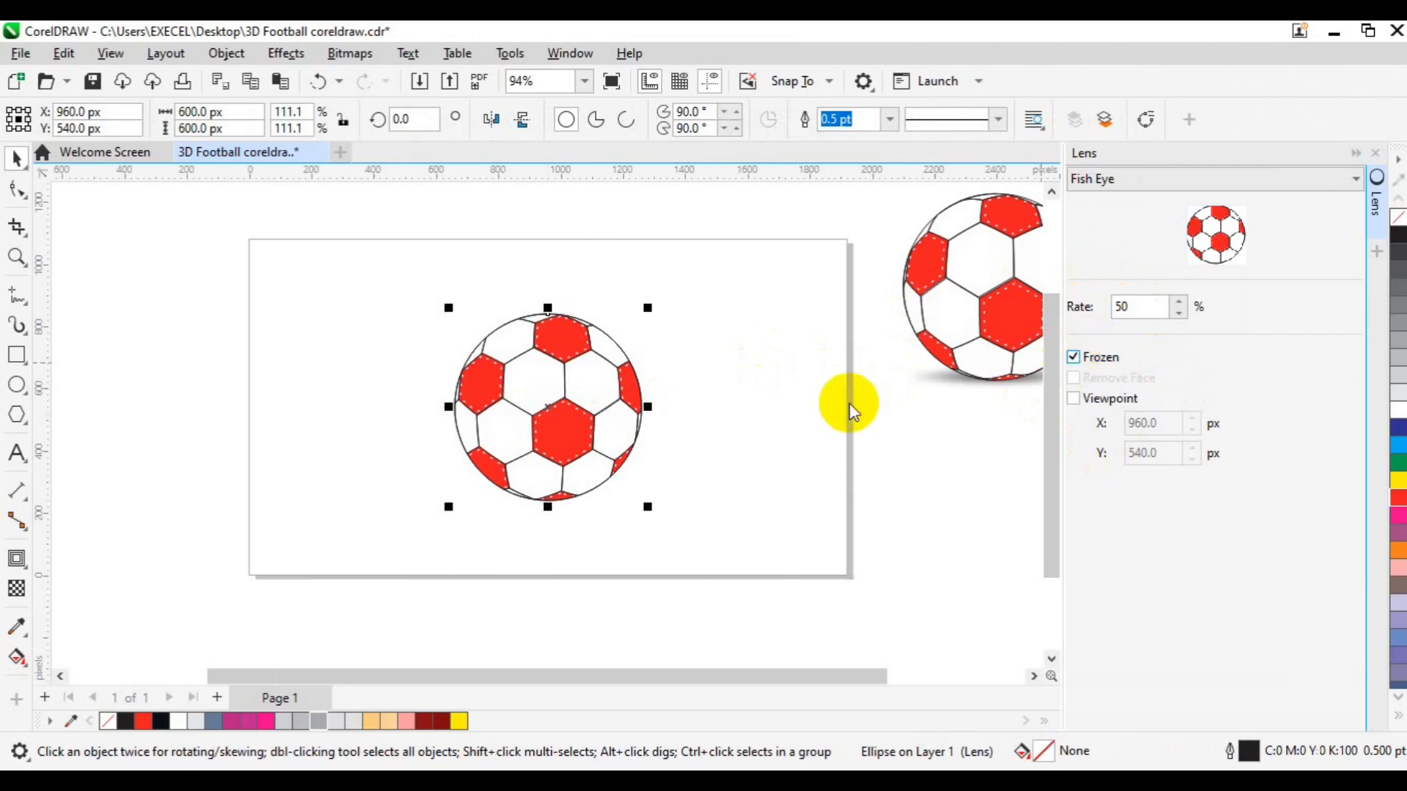
Step: Move the frozen lens ball right, off the clipped pattern circle, and delete that clipped circle
{"action": "left_click", "coordinate": [574, 423]}
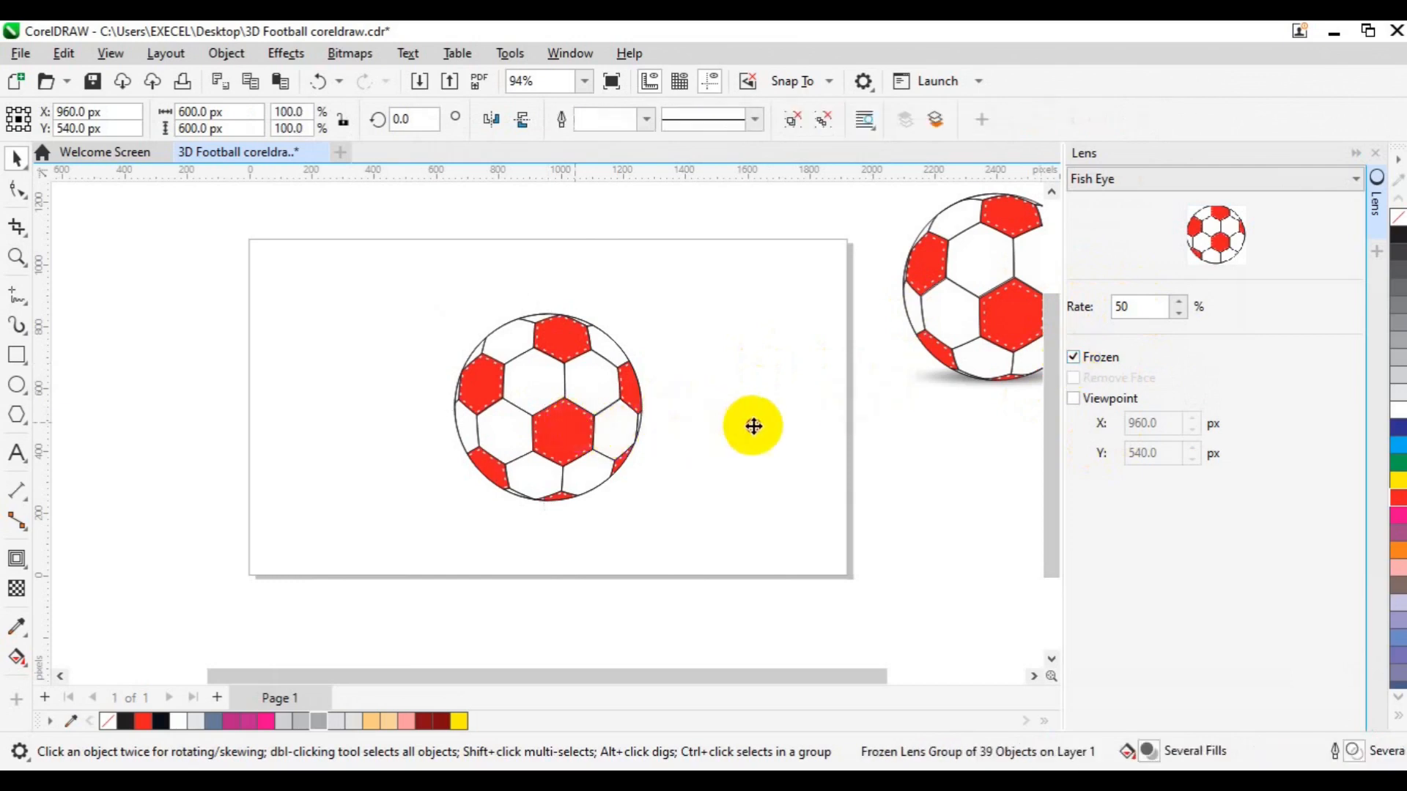
{"action": "left_click_drag", "start_coordinate": [753, 426], "coordinate": [748, 423]}
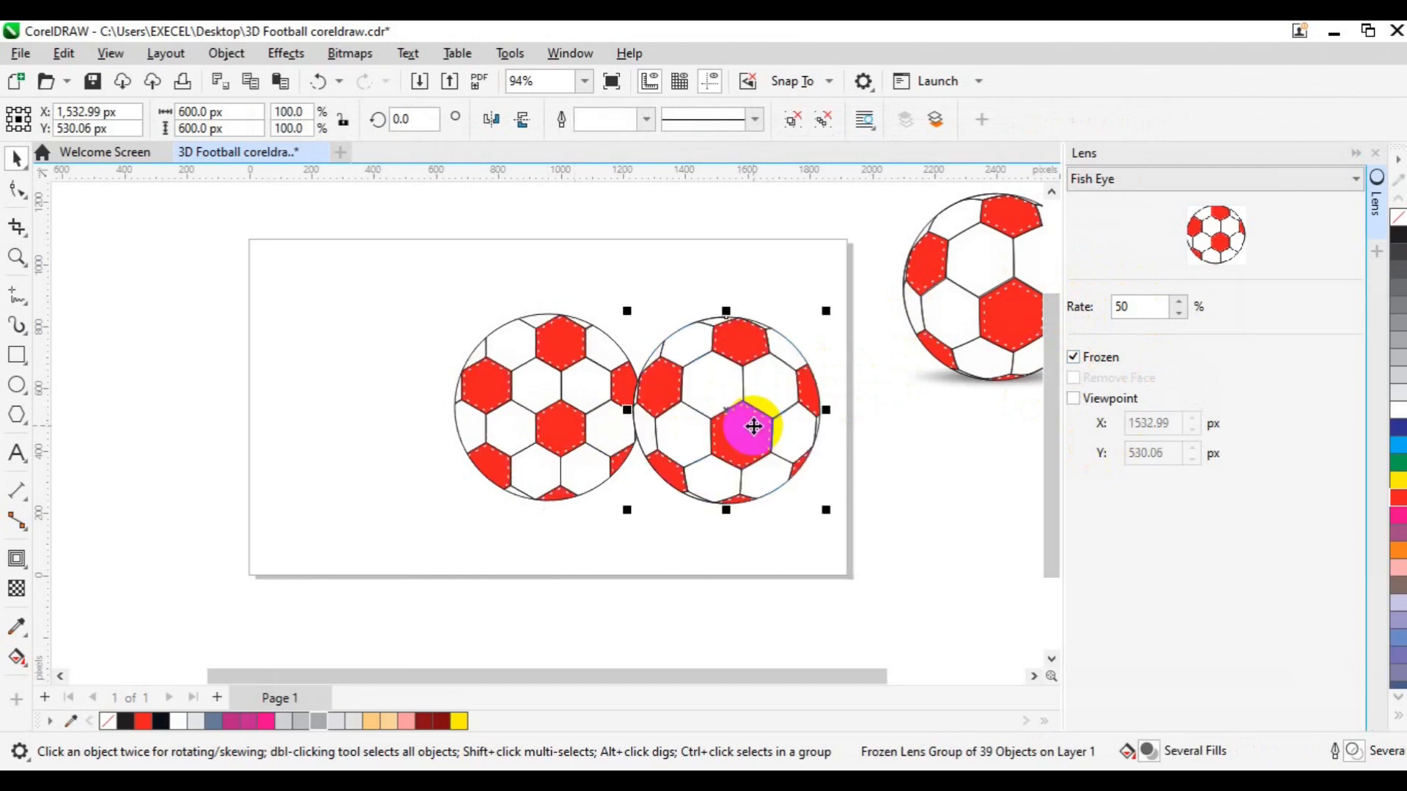
{"action": "left_click_drag", "start_coordinate": [368, 218], "coordinate": [658, 516]}
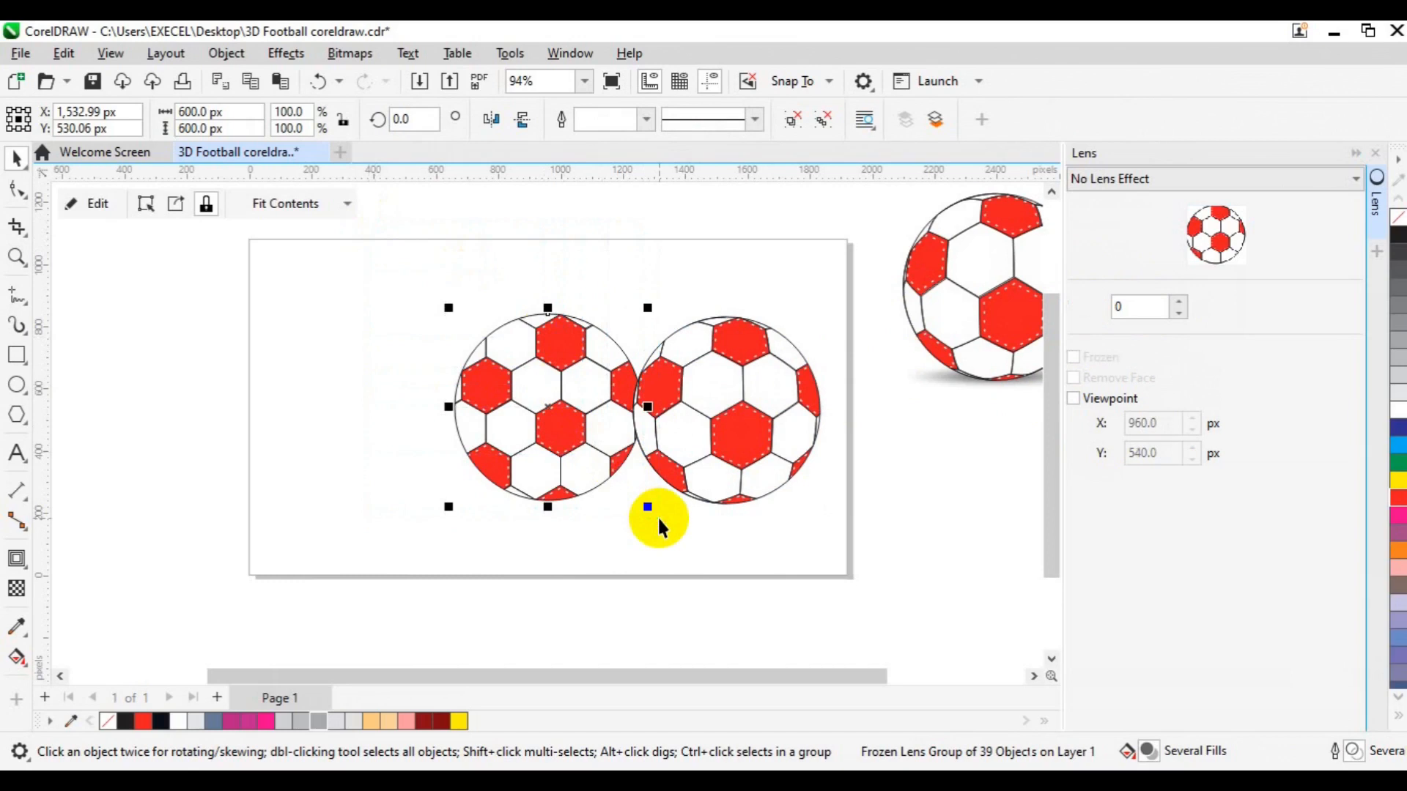
{"action": "key", "text": "Delete"}
{"action": "left_click", "coordinate": [721, 438]}
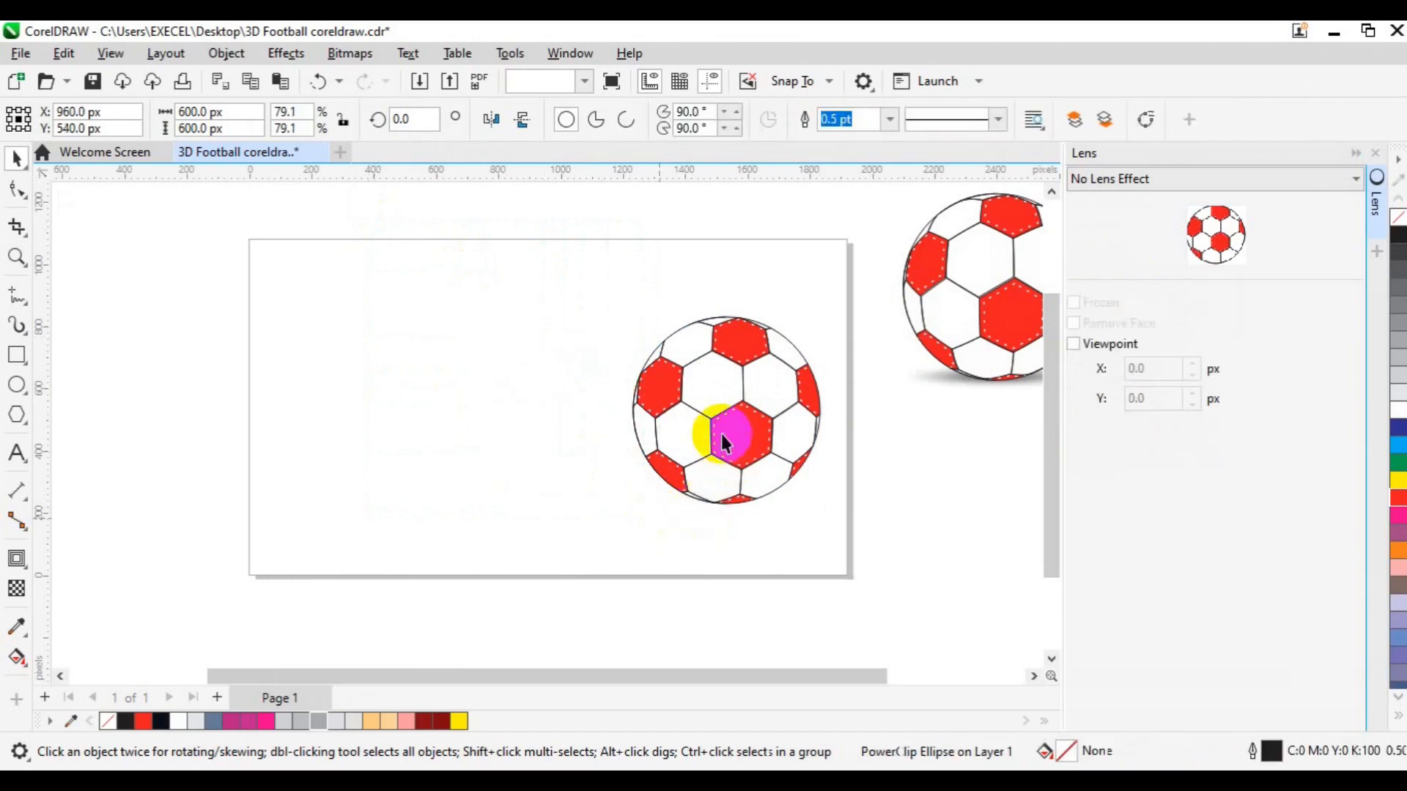
Step: Centre the frozen lens ball on the page
{"action": "left_click", "coordinate": [721, 434]}
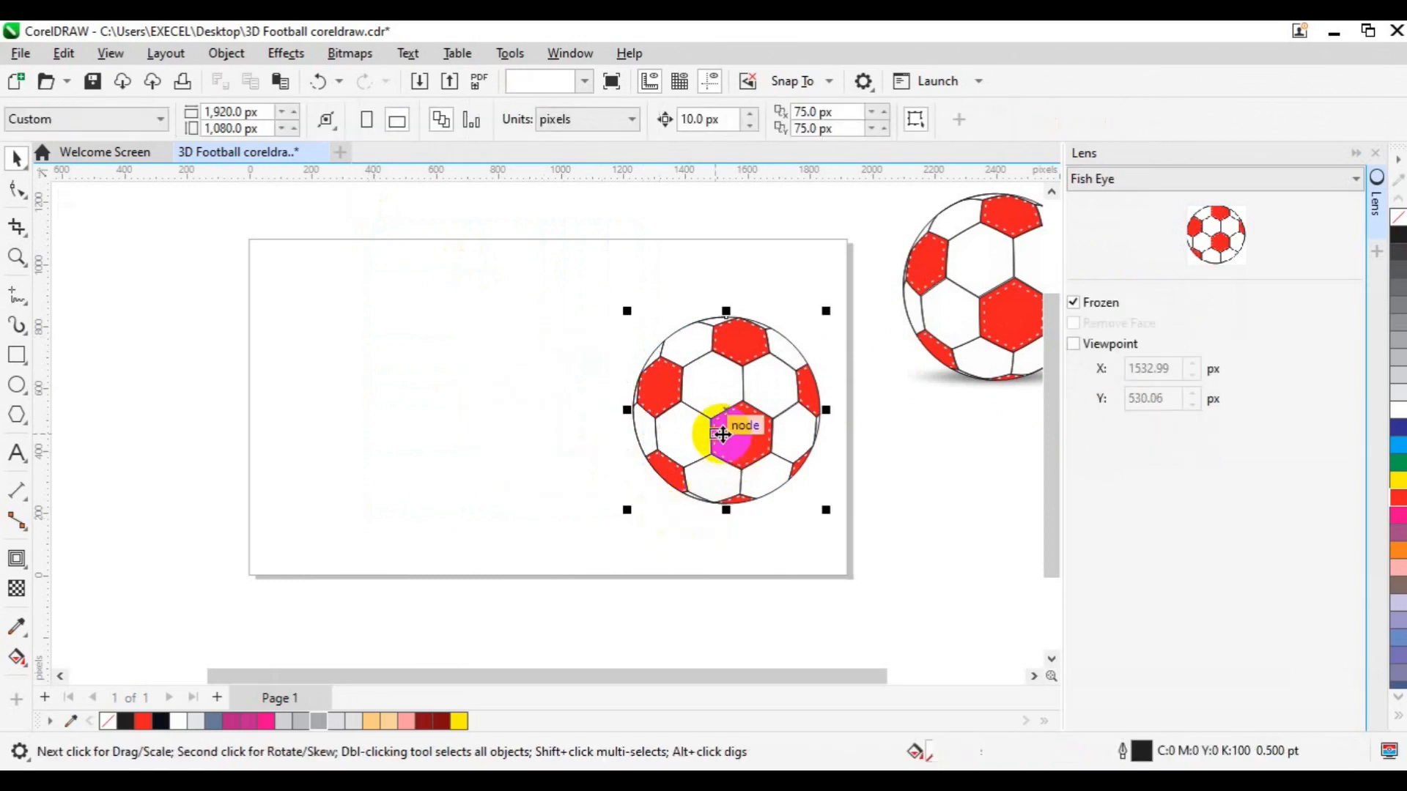
{"action": "key", "text": "p"}
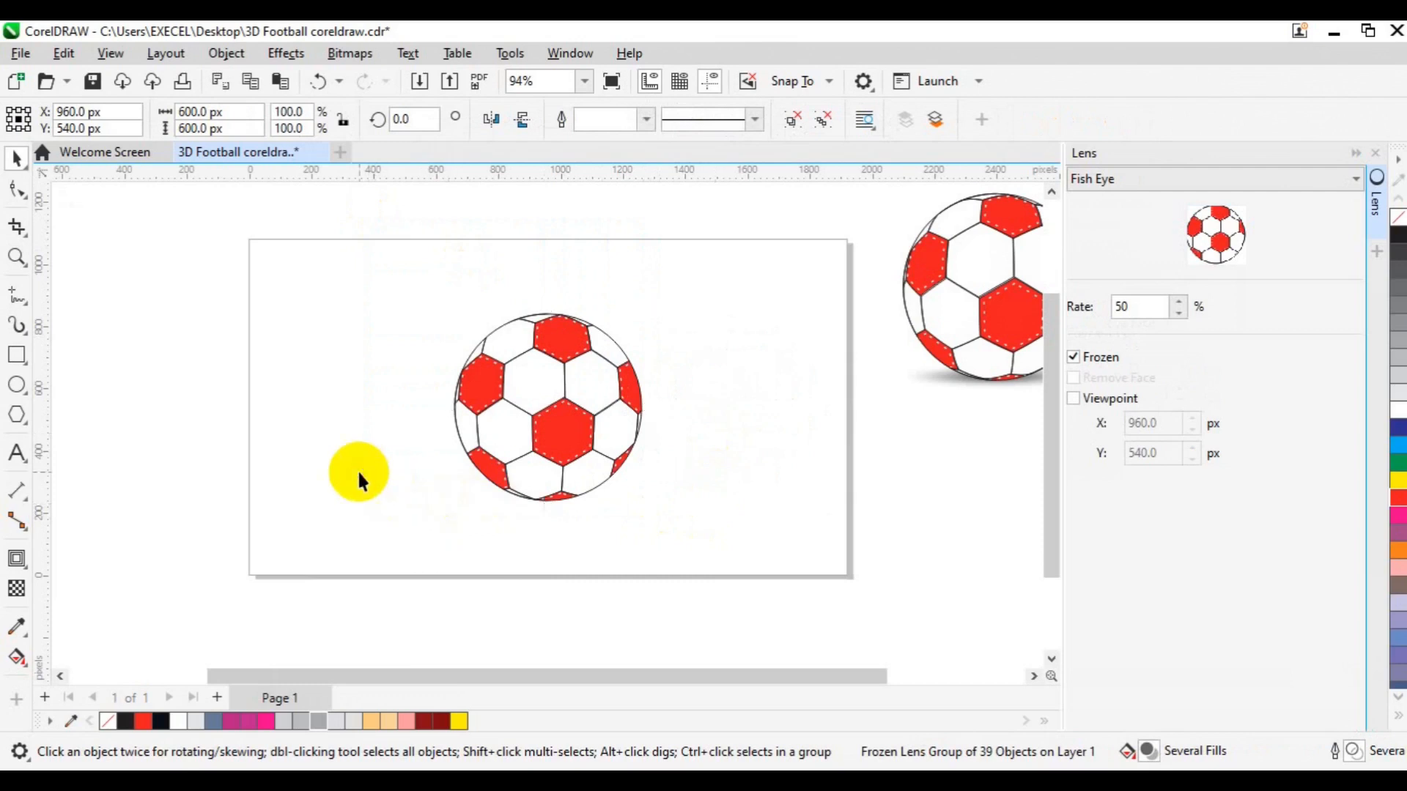
{"action": "left_click", "coordinate": [266, 489]}
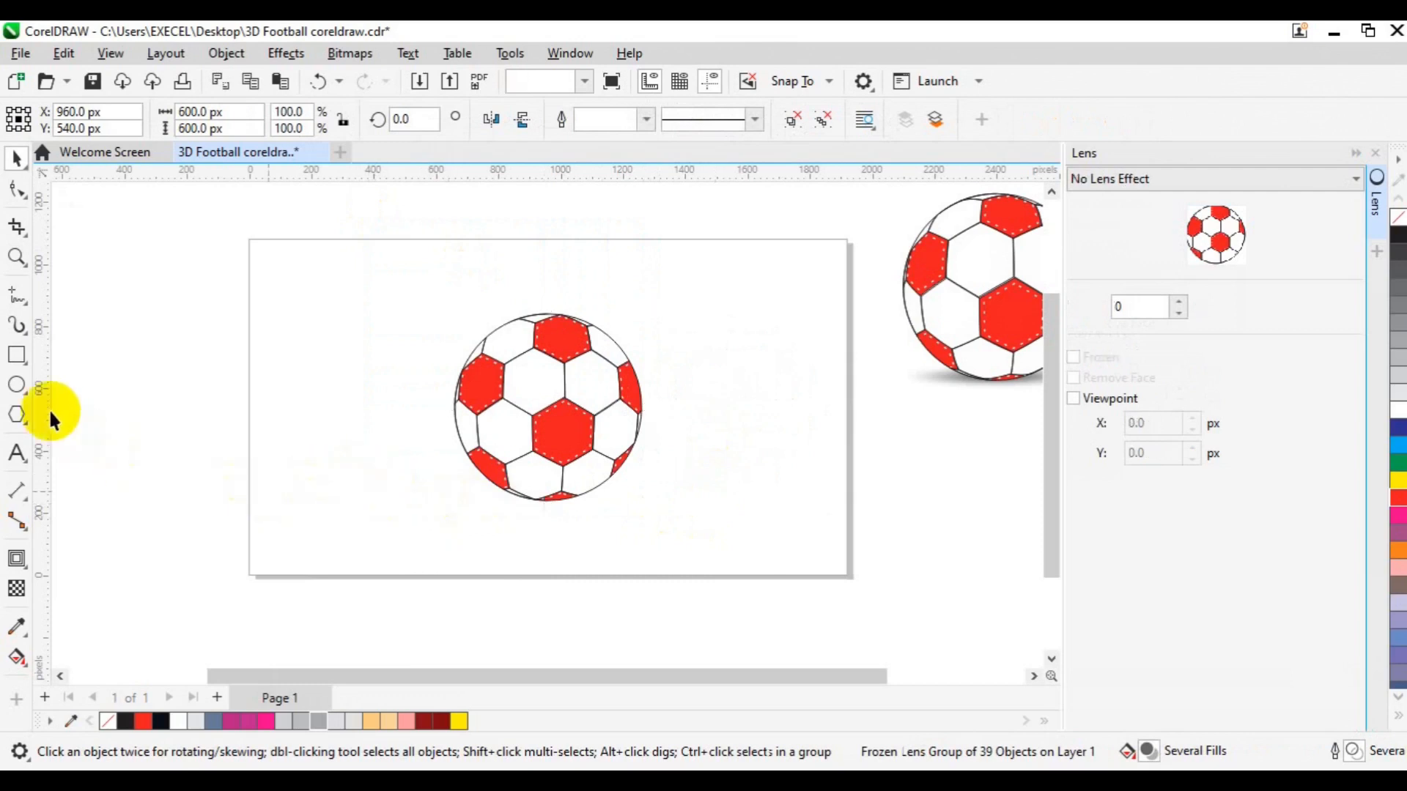
Step: Draw a flat ellipse about 616 × 50 px across the bottom of the ball and fill it with near-black
{"action": "left_click", "coordinate": [16, 387]}
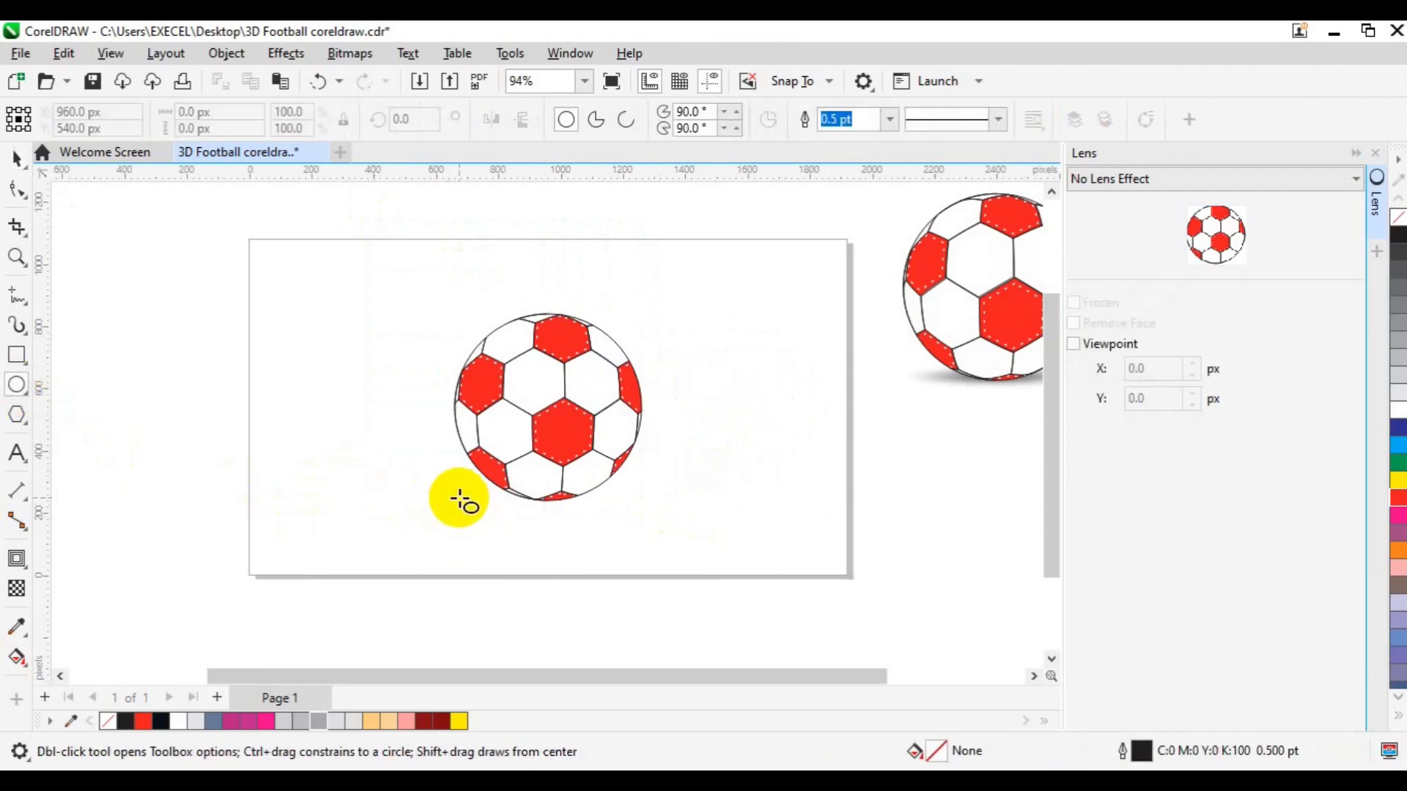
{"action": "left_click_drag", "start_coordinate": [592, 505], "coordinate": [651, 513]}
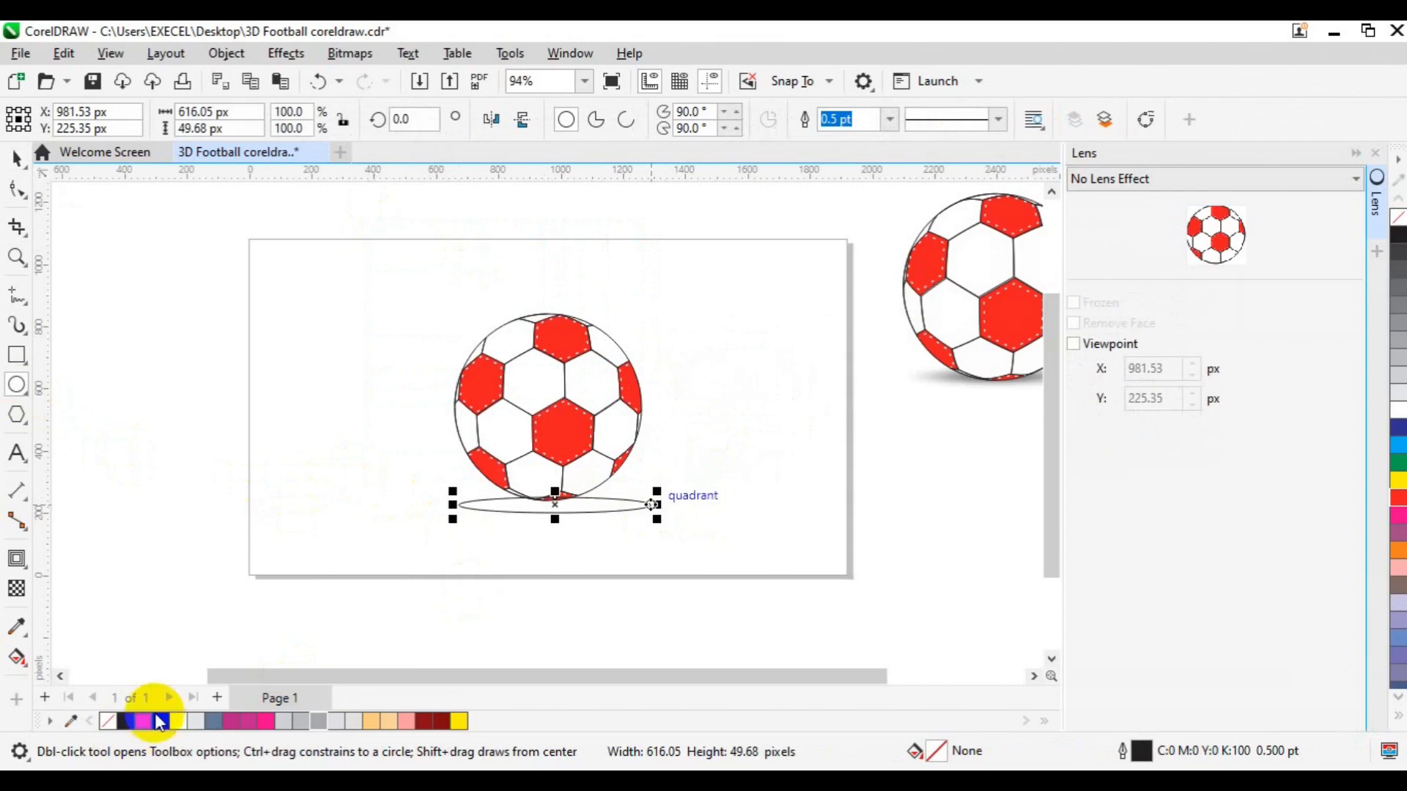
{"action": "left_click", "coordinate": [161, 722]}
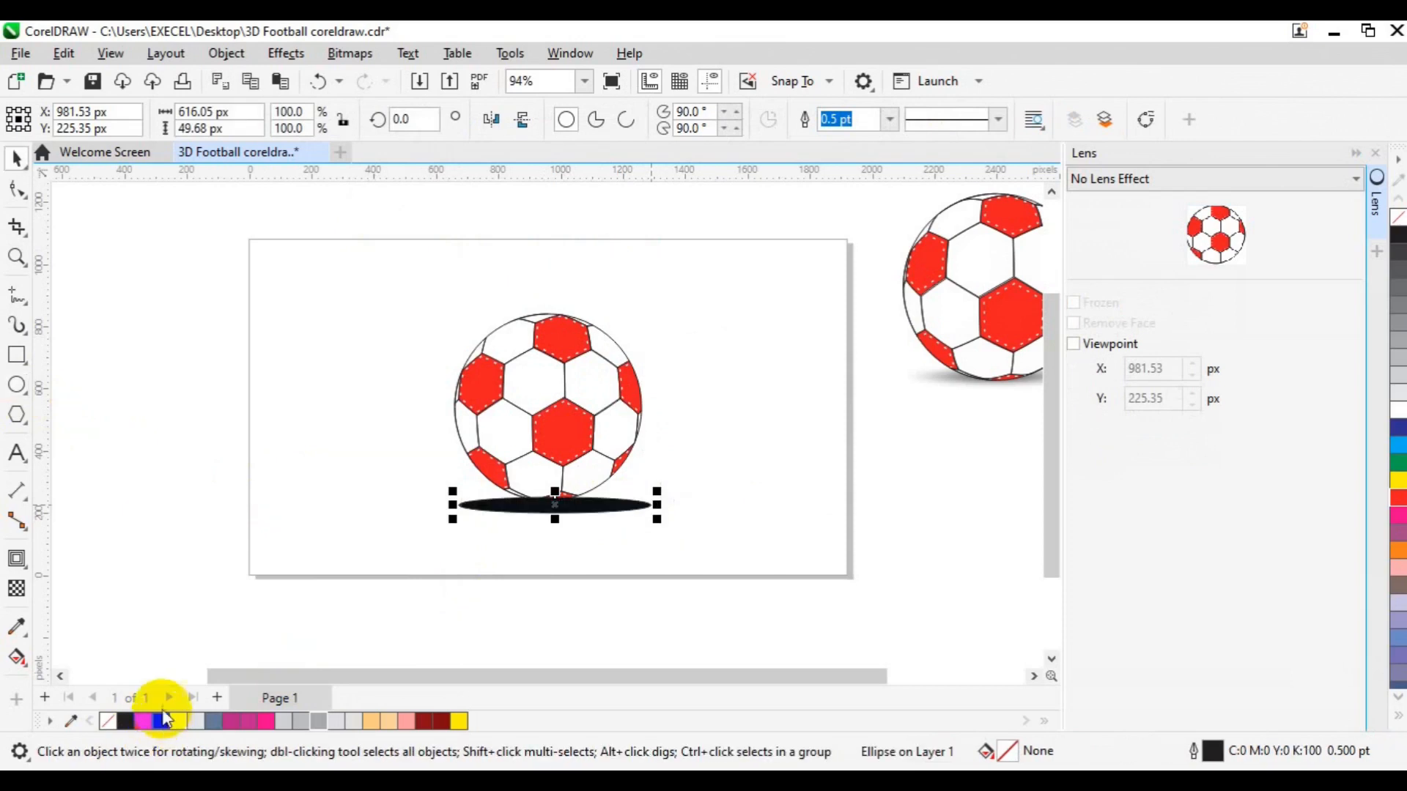
Step: Apply an elliptical fountain transparency to the dark ellipse so that it fades outward like a shadow
{"action": "left_click", "coordinate": [18, 590]}
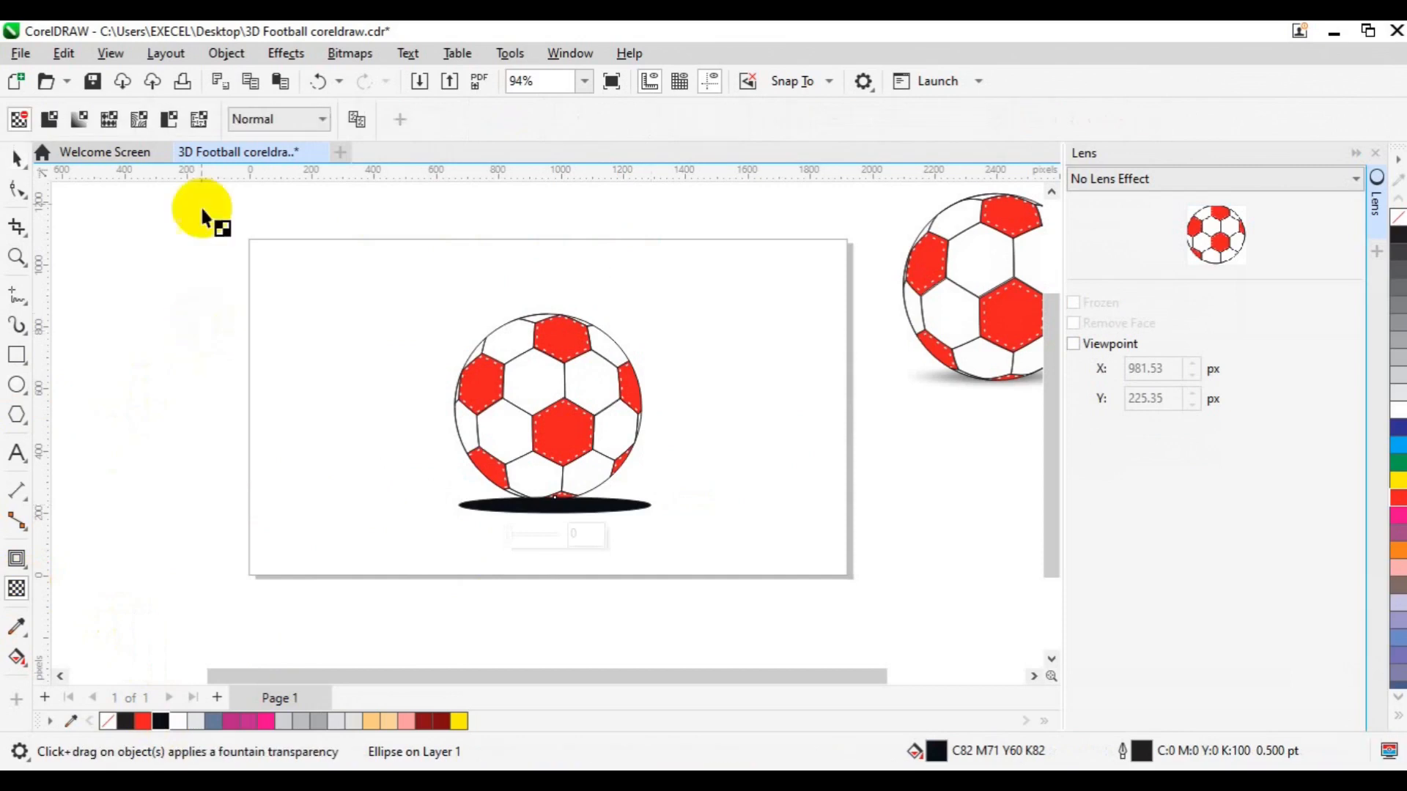
{"action": "left_click", "coordinate": [79, 121]}
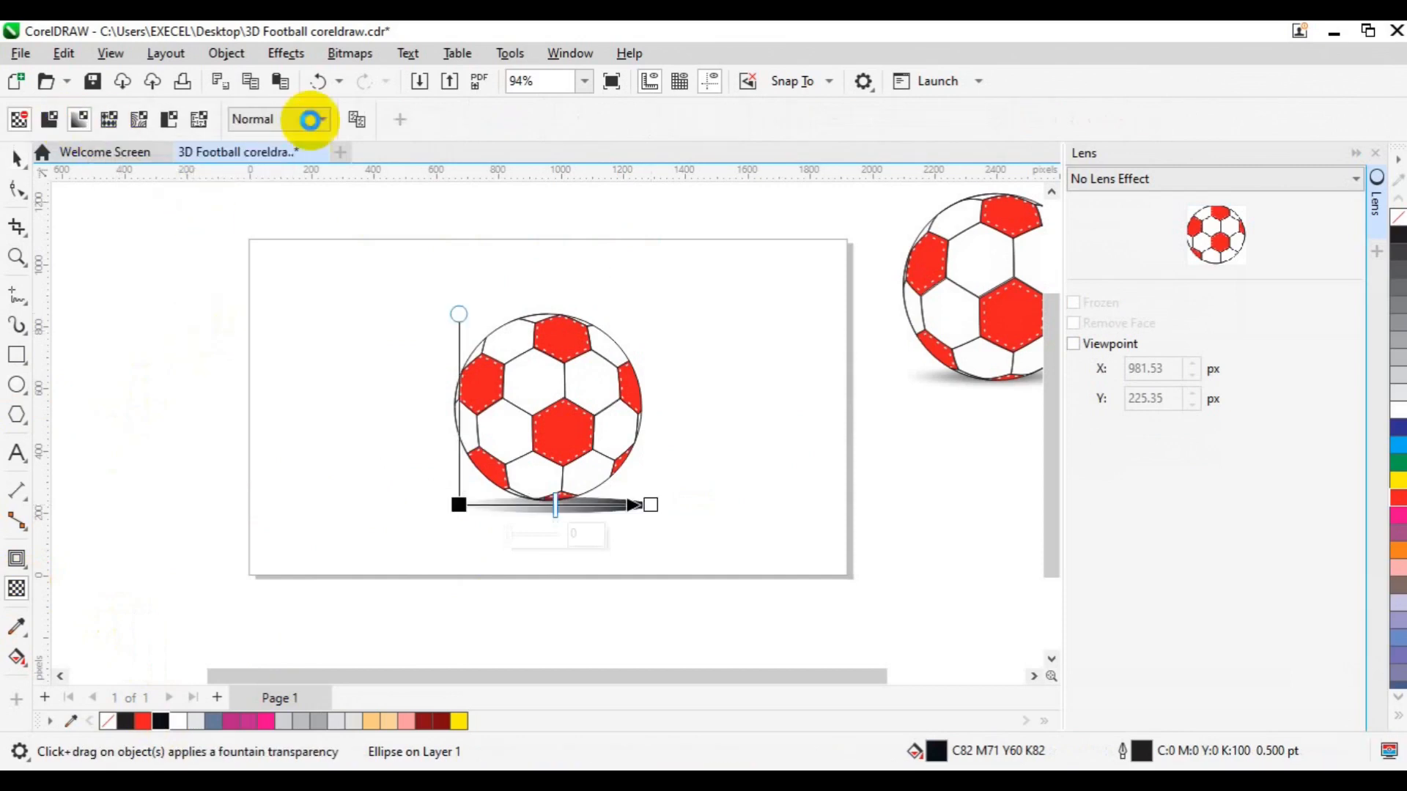
{"action": "left_click", "coordinate": [400, 120]}
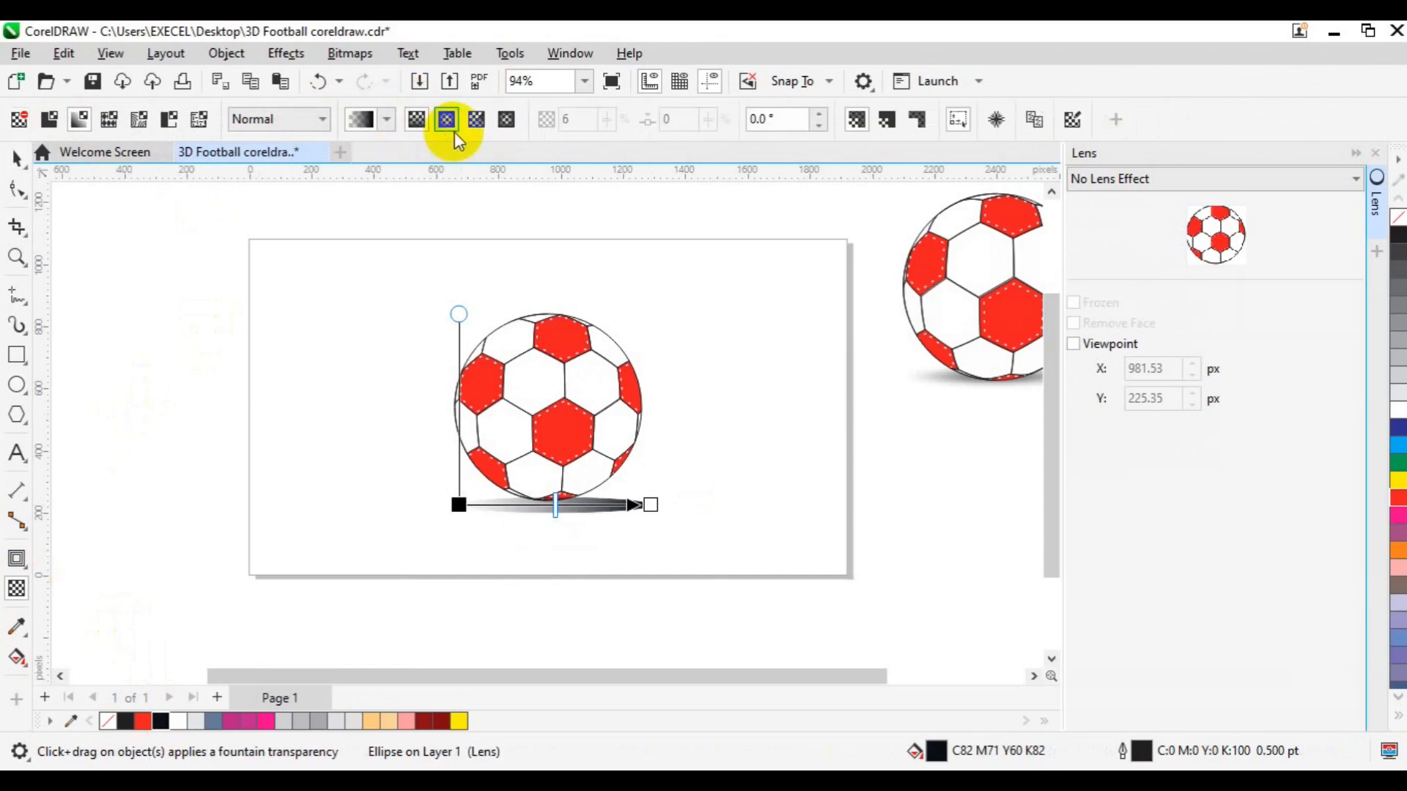
{"action": "left_click", "coordinate": [454, 135]}
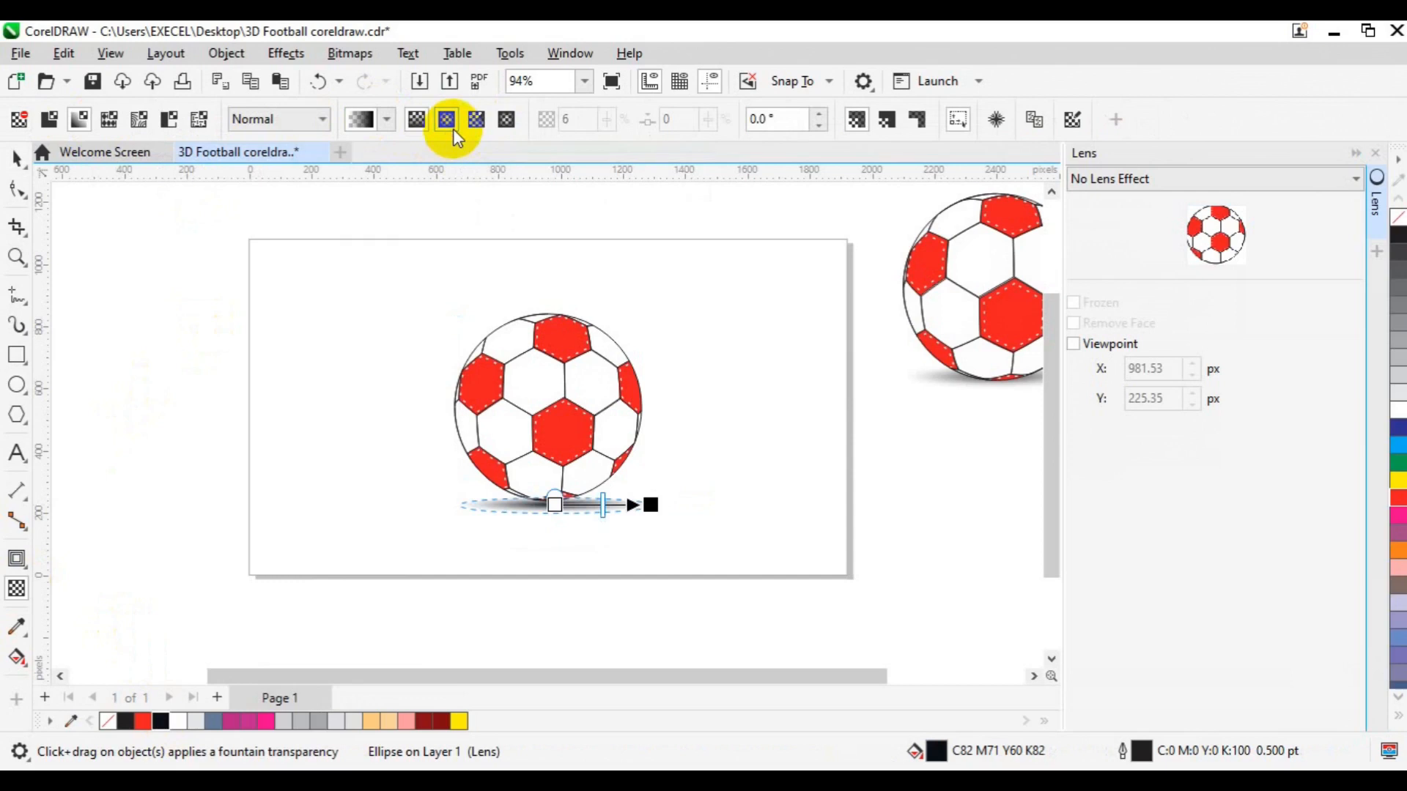
{"action": "key", "text": "space"}
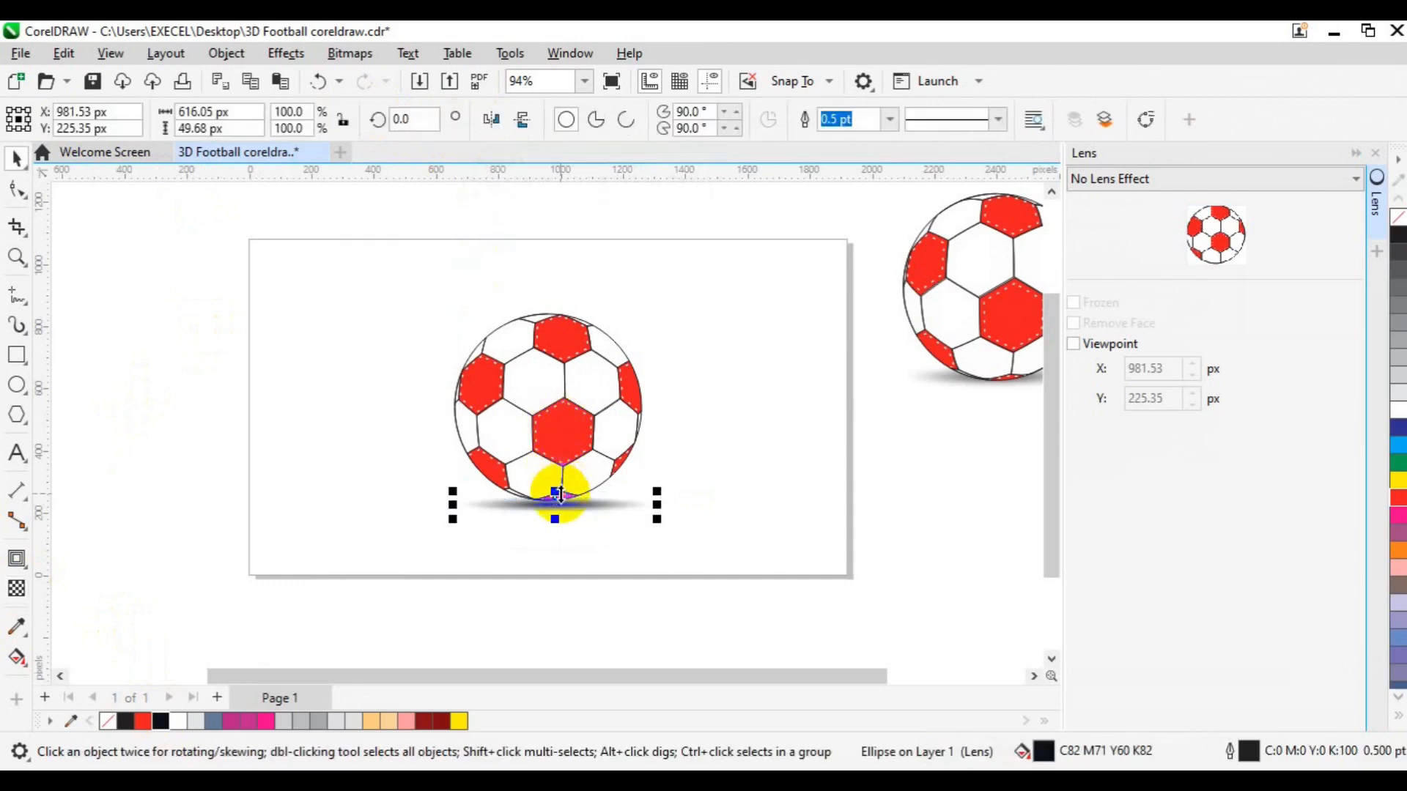
Step: Send the ball to the back of the page and convert it to a 300 dpi CMYK bitmap with anti-aliasing and transparent background
{"action": "right_click", "coordinate": [559, 495]}
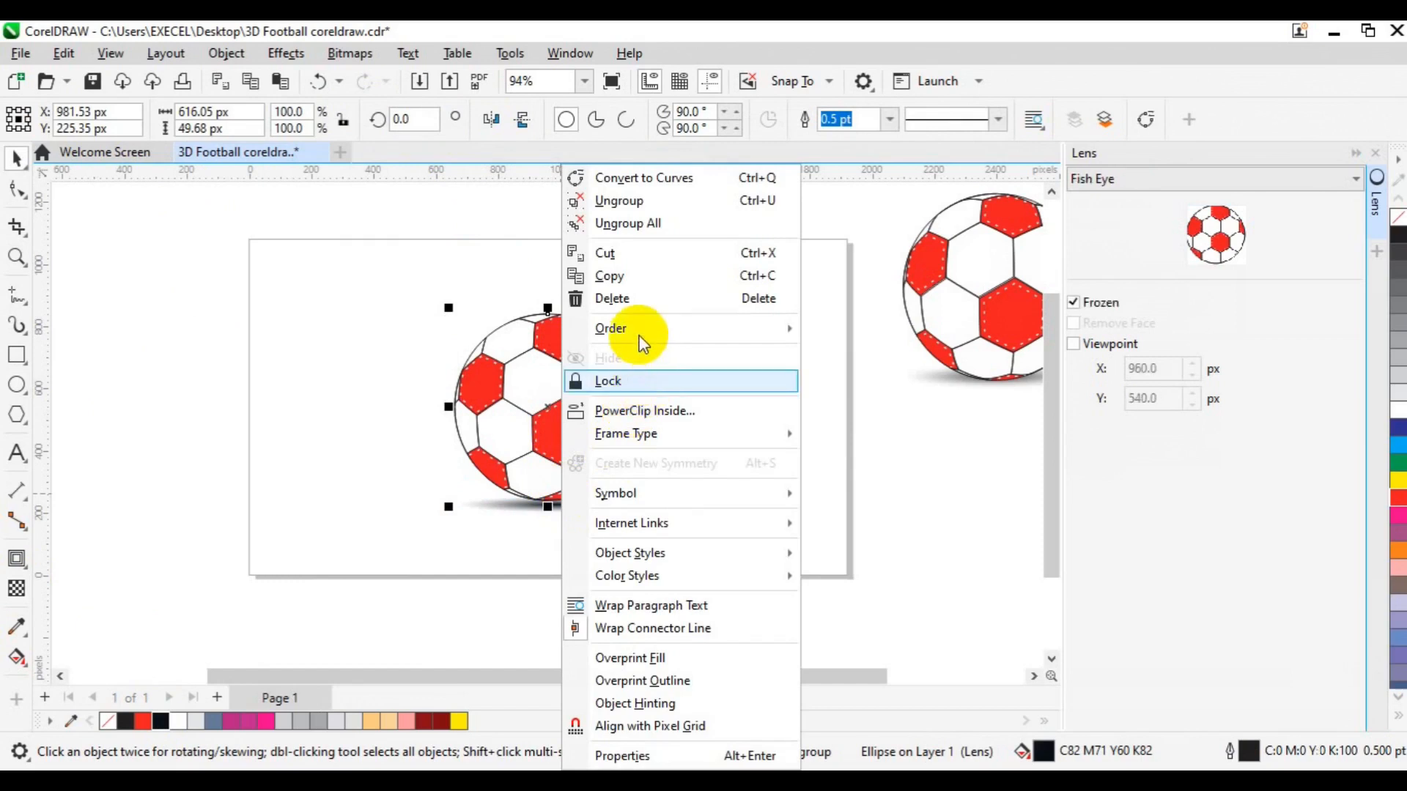
{"action": "mouse_move", "coordinate": [635, 328]}
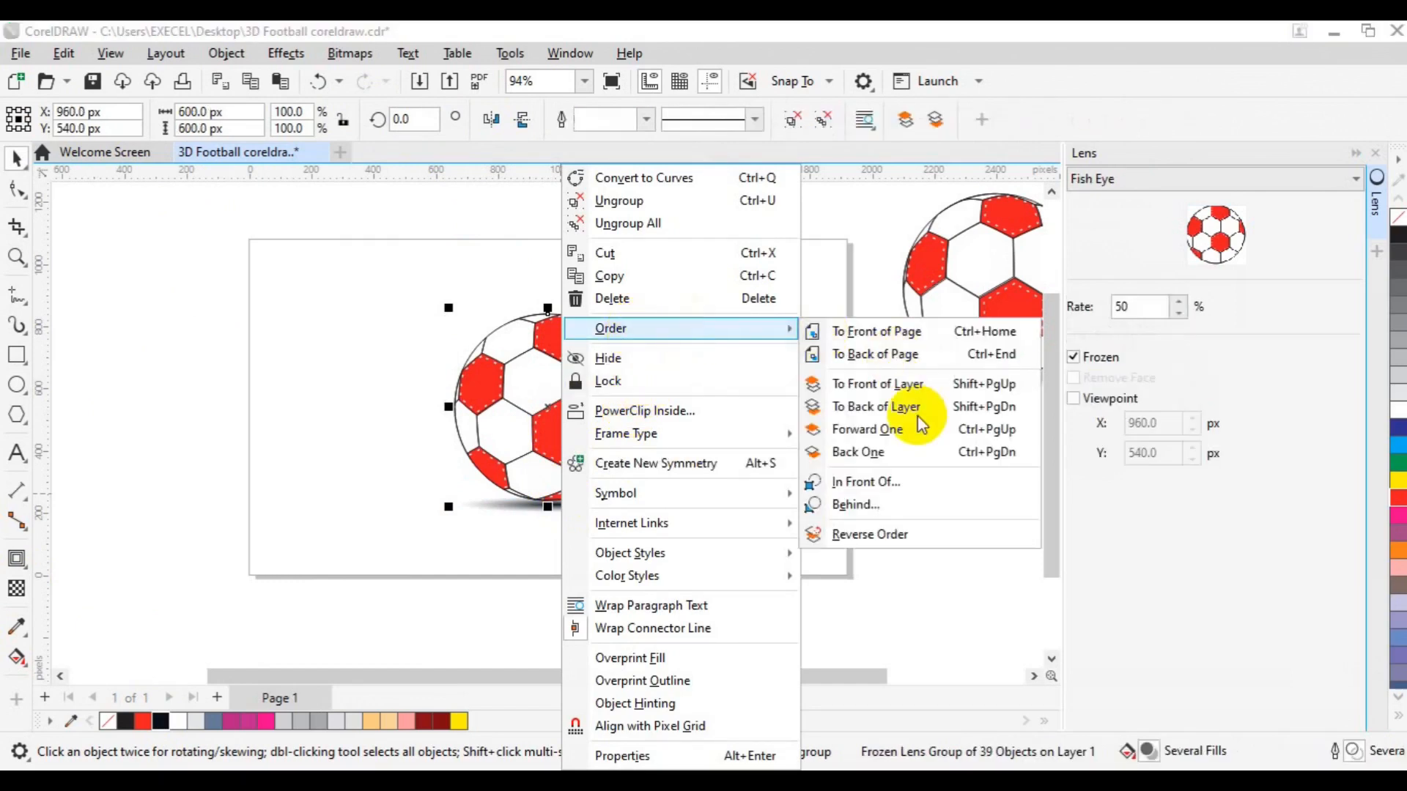
{"action": "left_click", "coordinate": [897, 356]}
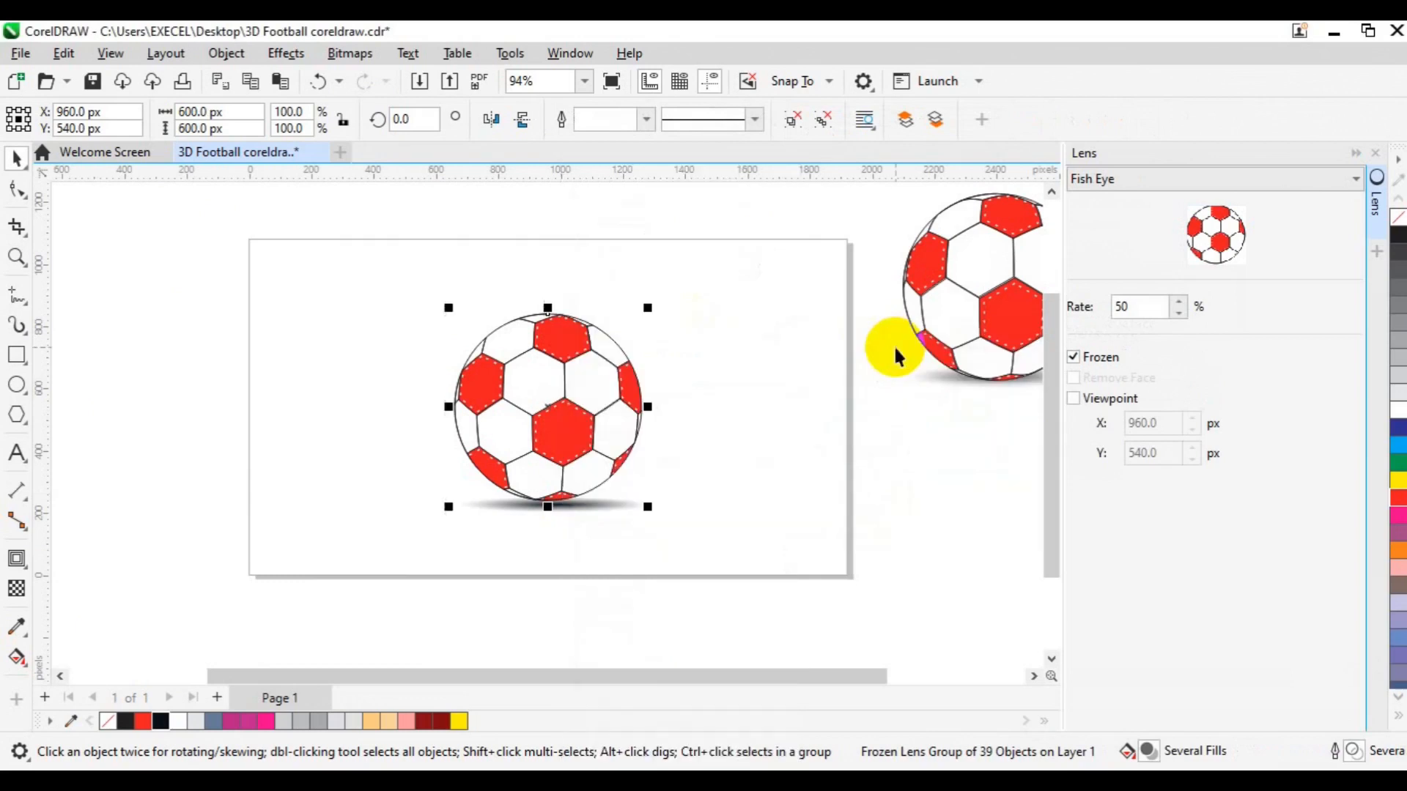
{"action": "left_click", "coordinate": [349, 57]}
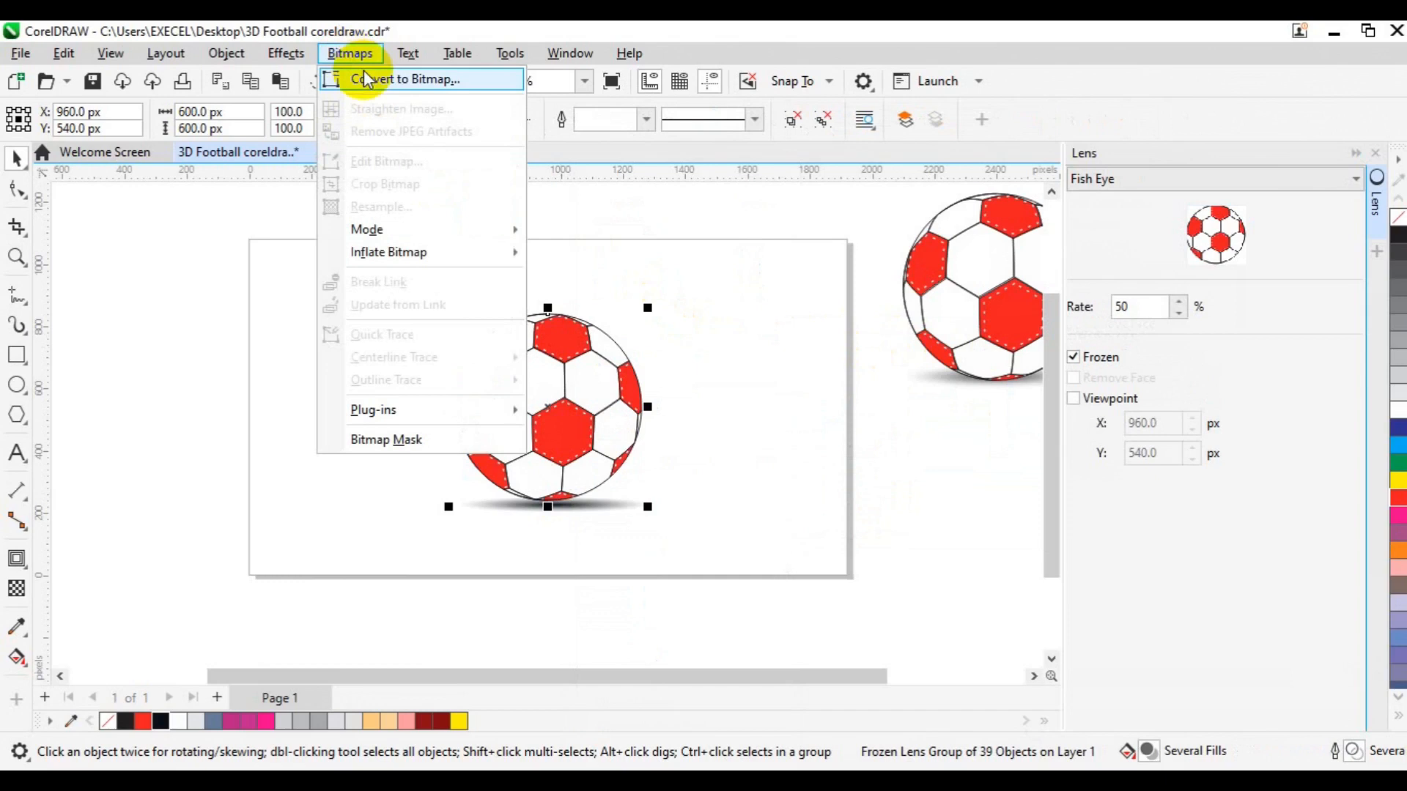
{"action": "left_click", "coordinate": [367, 73]}
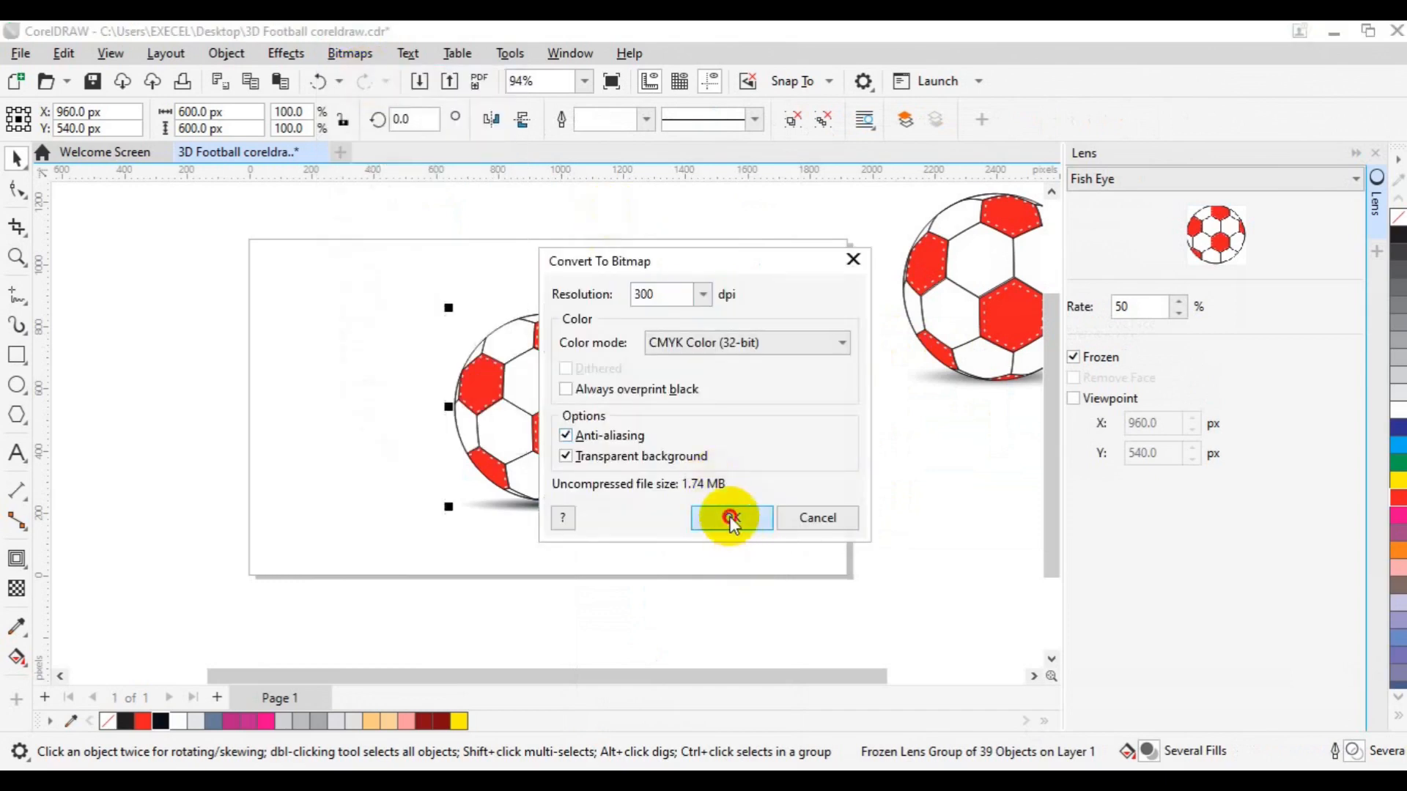
{"action": "left_click", "coordinate": [730, 519]}
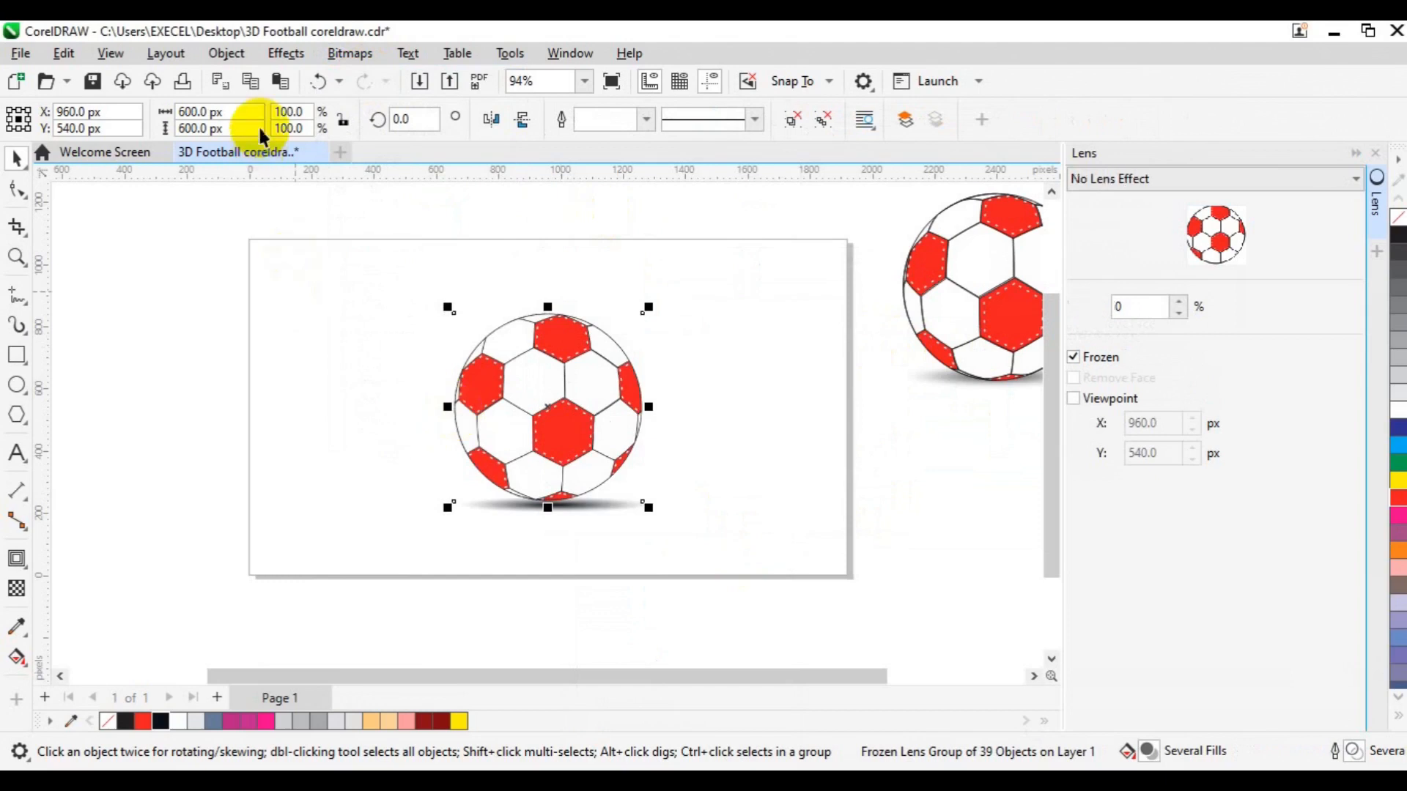
Step: Apply a Gaussian Blur with a radius of 8.2 pixels to the shadow ellipse
{"action": "left_click", "coordinate": [620, 499]}
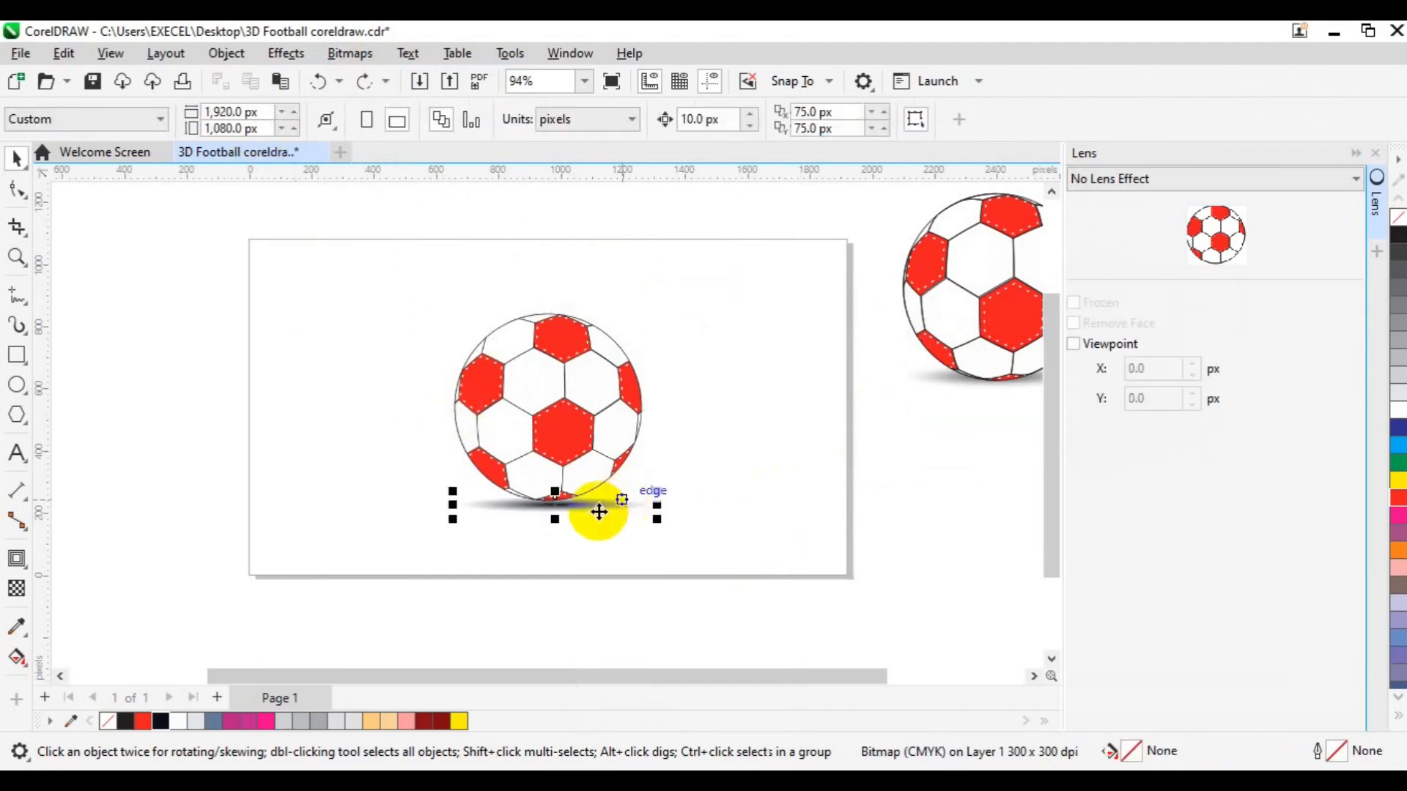
{"action": "left_click", "coordinate": [287, 55]}
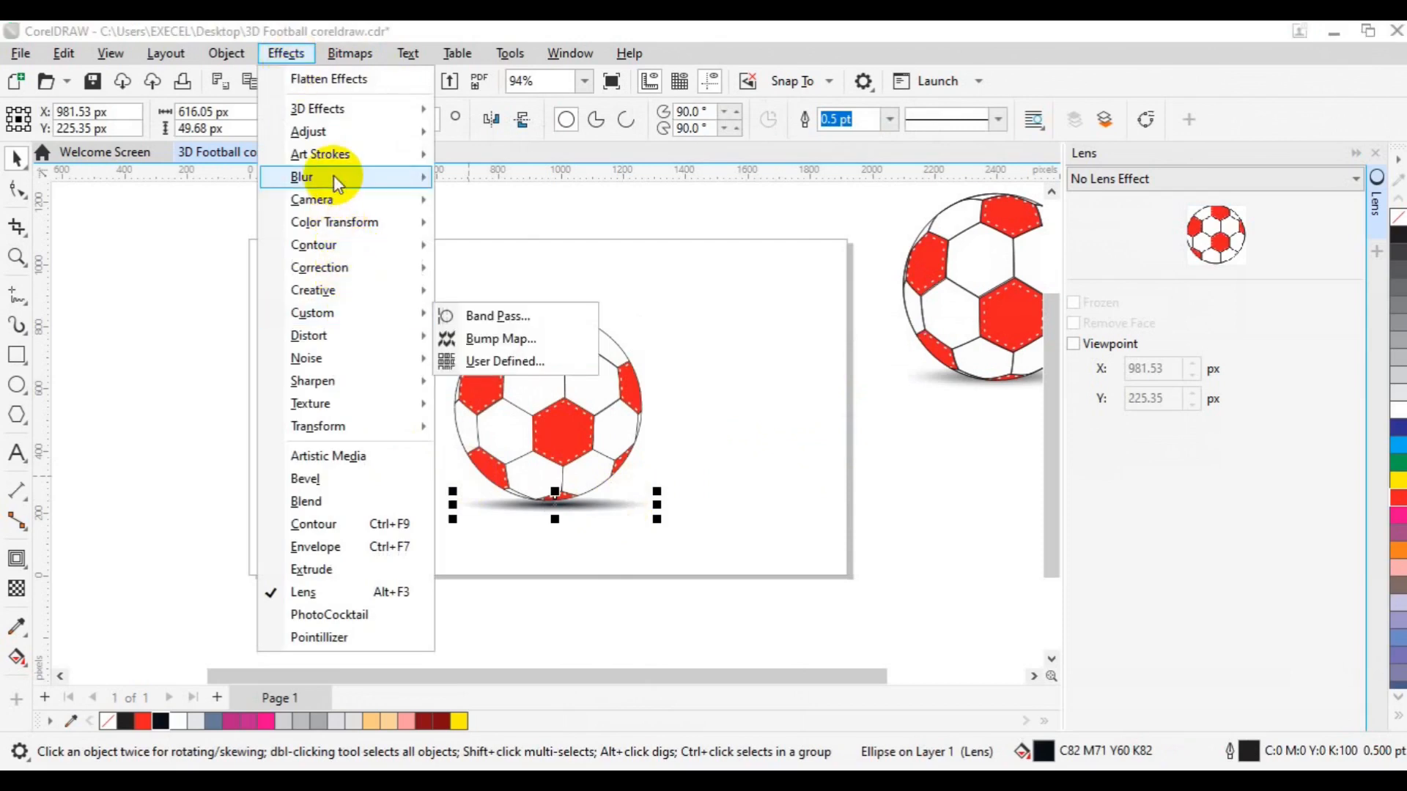
{"action": "mouse_move", "coordinate": [332, 177]}
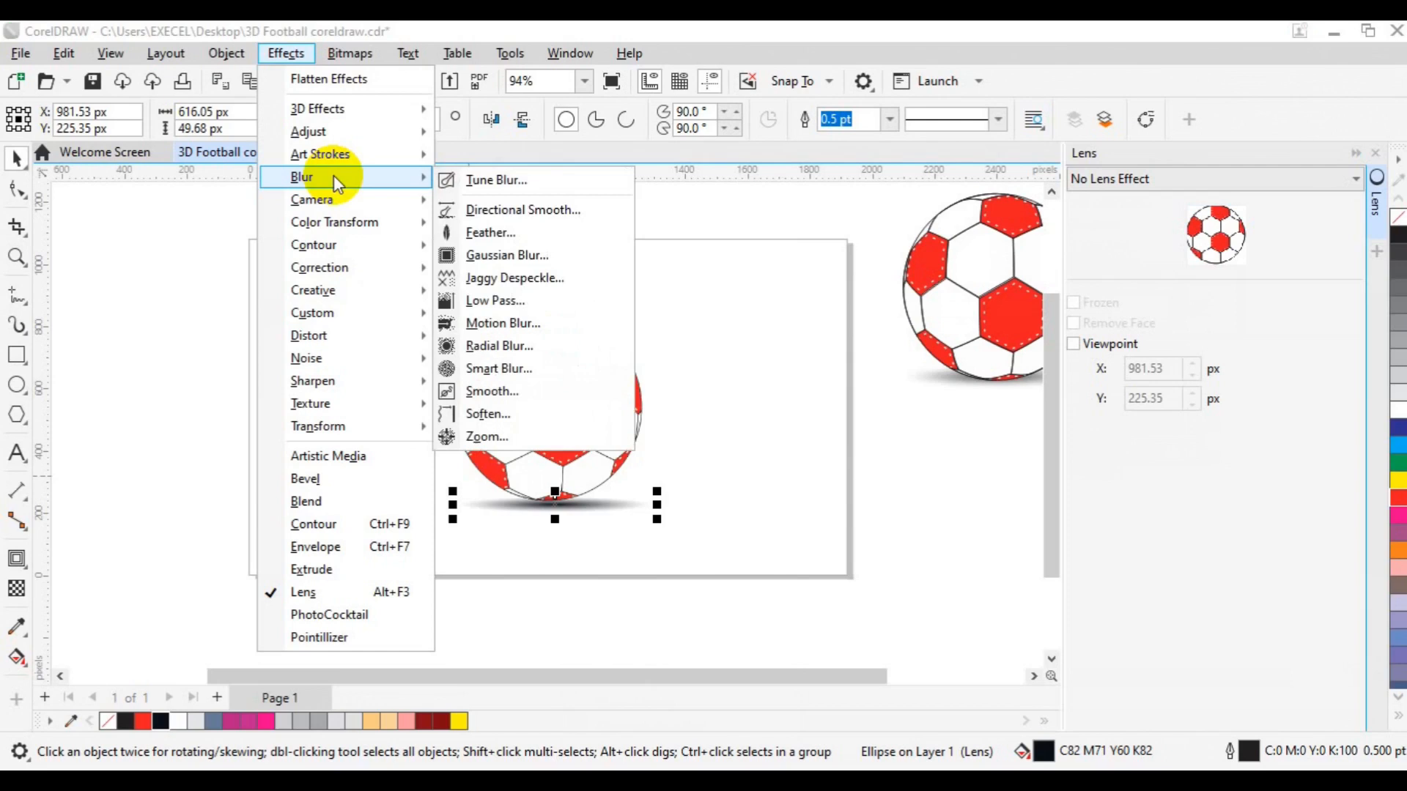
{"action": "left_click", "coordinate": [509, 262]}
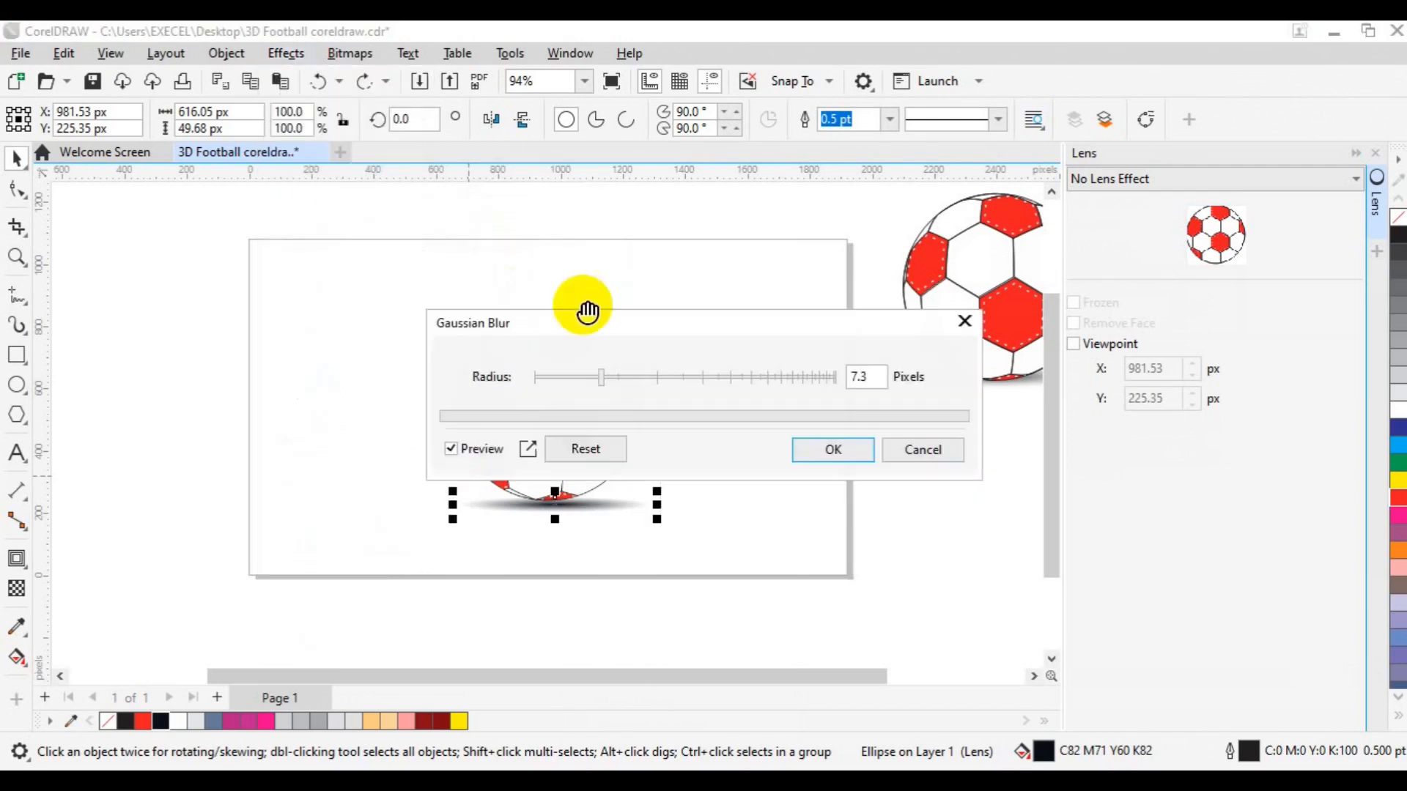
{"action": "left_click_drag", "start_coordinate": [601, 384], "coordinate": [608, 384]}
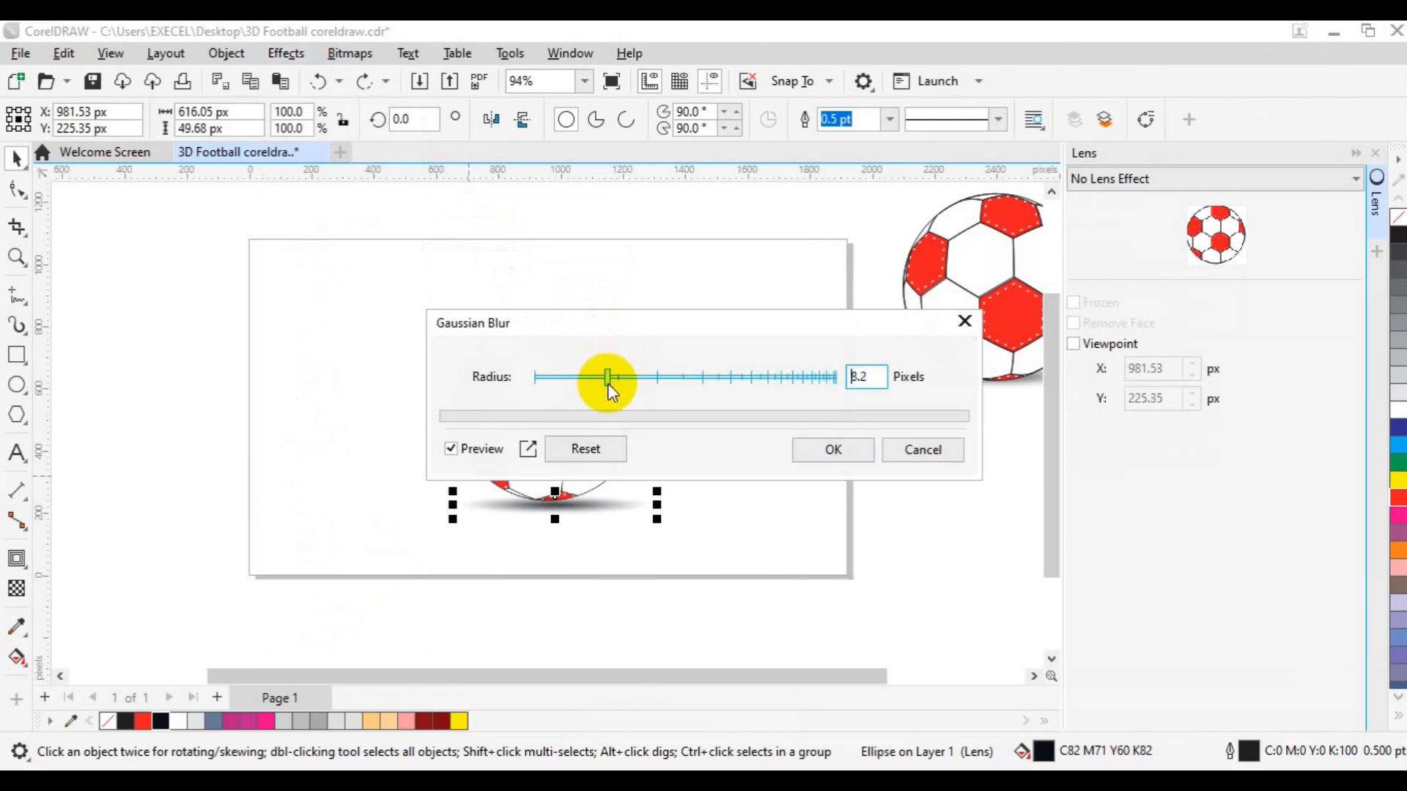
{"action": "left_click", "coordinate": [810, 446]}
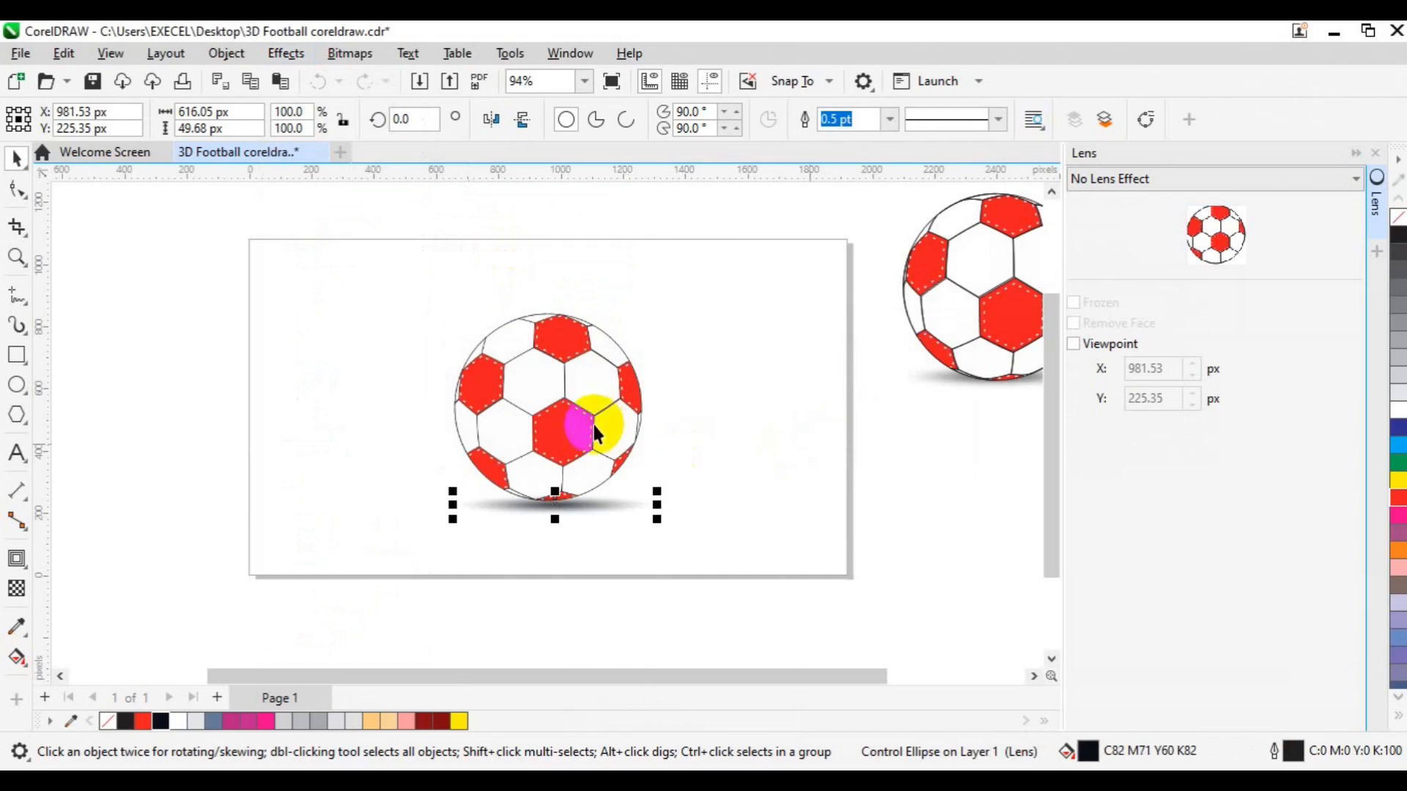
Step: Align the shadow ellipse to the ball's vertical centre line and enlarge it from its centre to about 106%
{"action": "left_click", "coordinate": [594, 432], "text": "shift"}
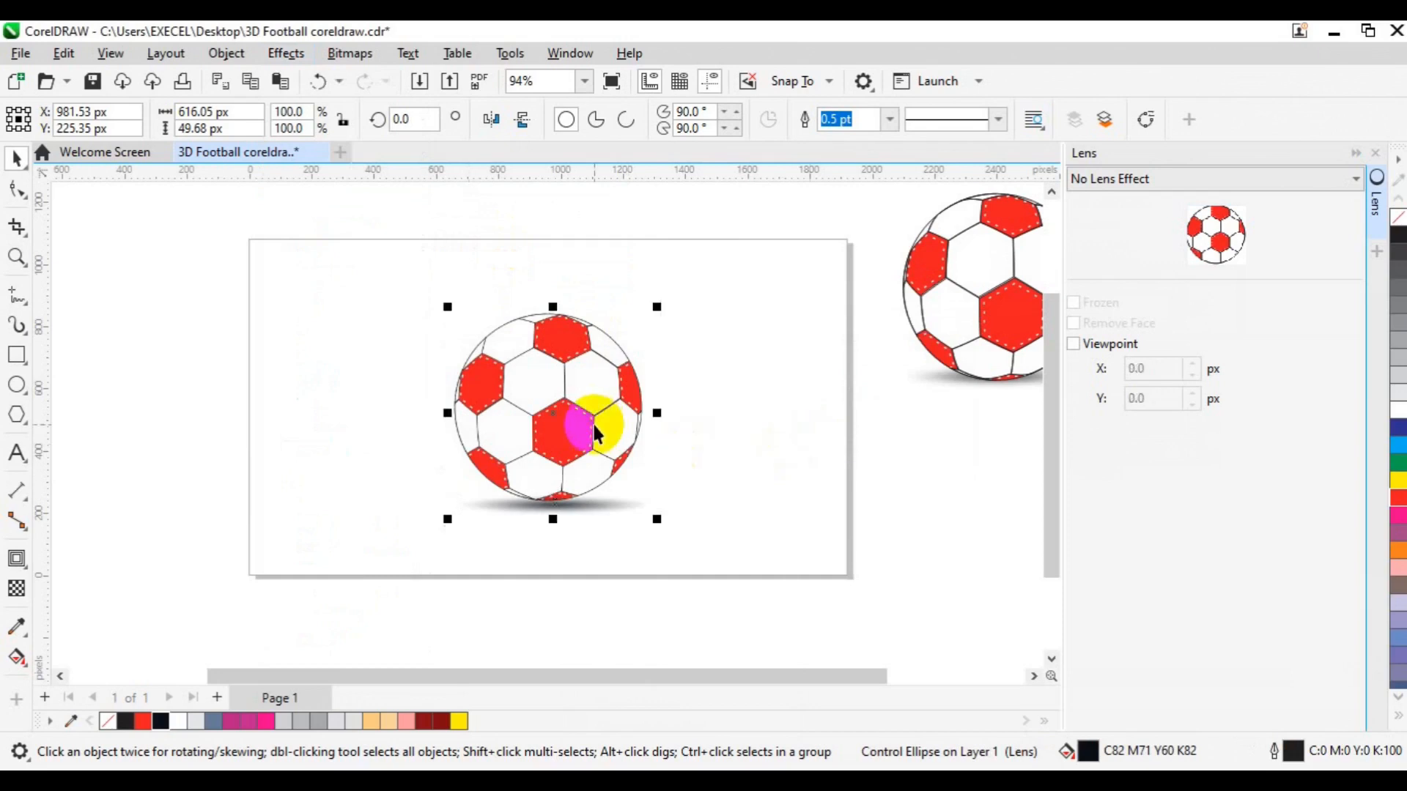
{"action": "key", "text": "c"}
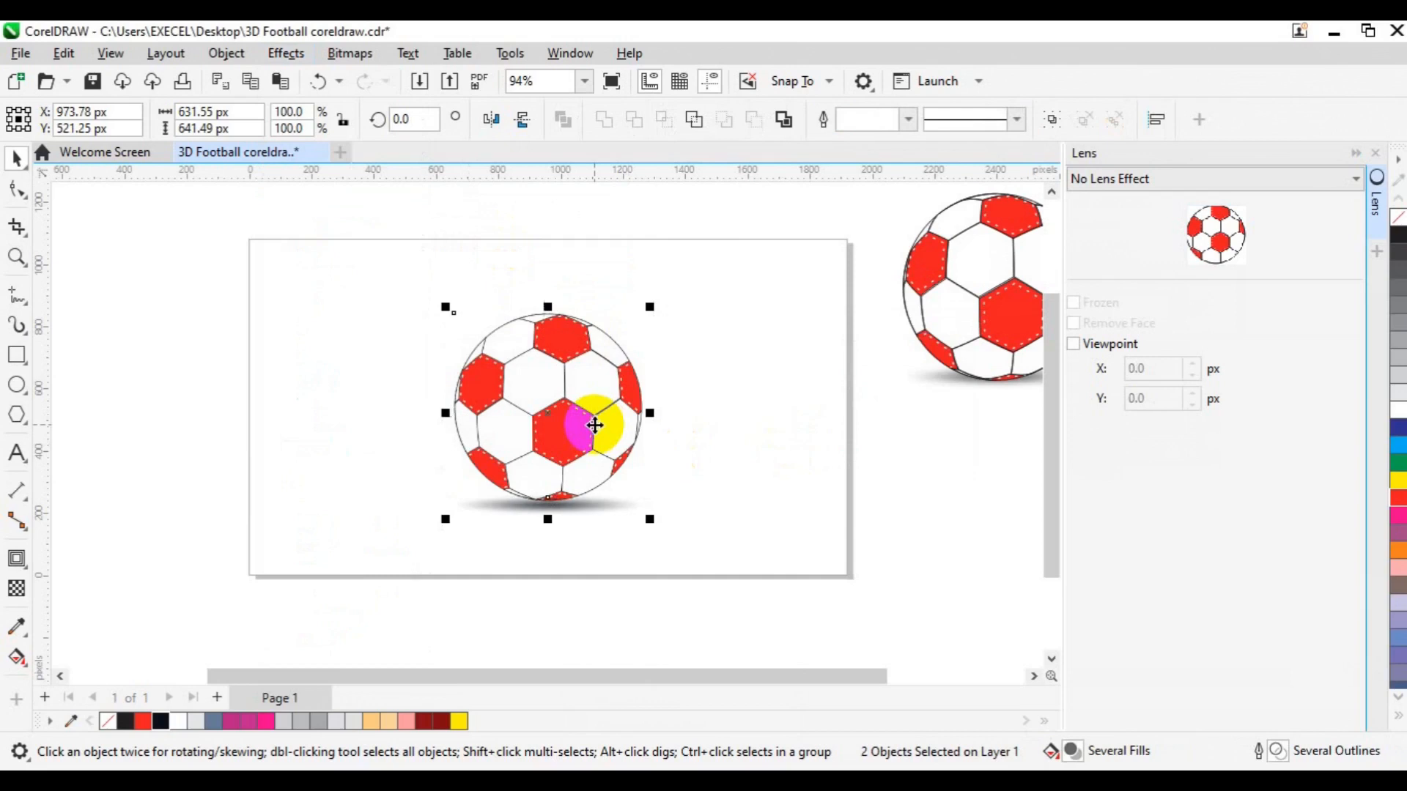
{"action": "left_click", "coordinate": [554, 599]}
{"action": "left_click", "coordinate": [609, 501]}
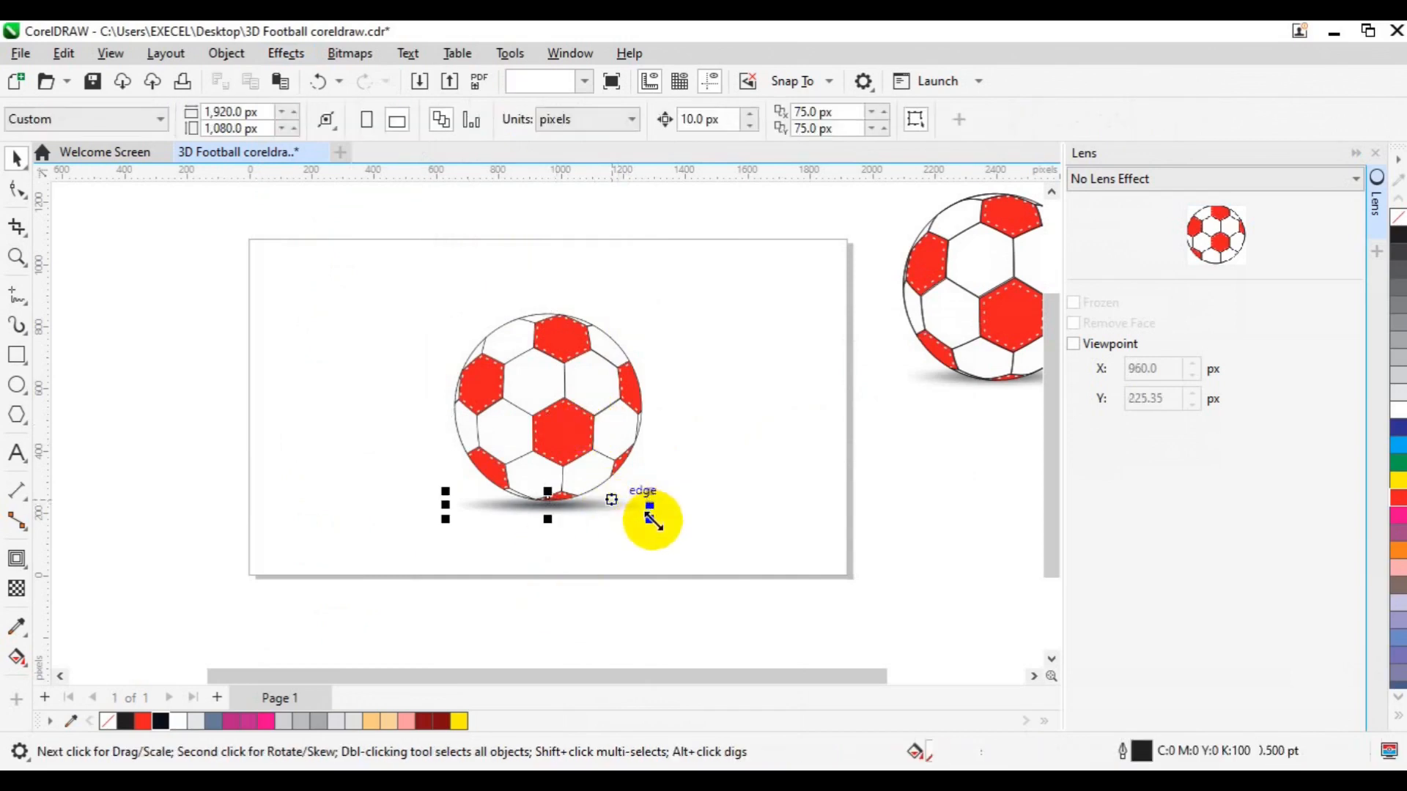
{"action": "left_click_drag", "start_coordinate": [653, 520], "coordinate": [658, 522]}
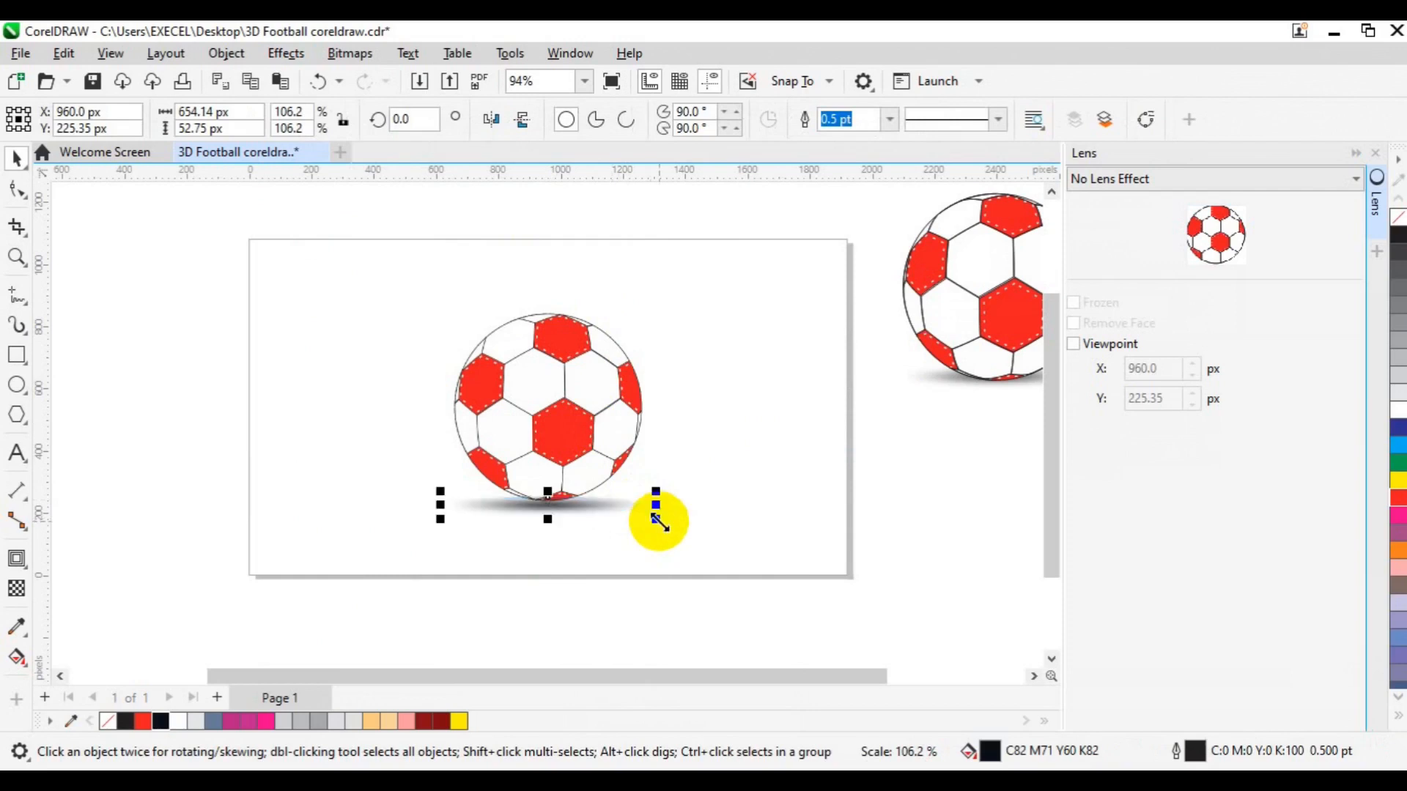
Step: Group the ball with its shadow and centre the group on the page
{"action": "left_click", "coordinate": [568, 427]}
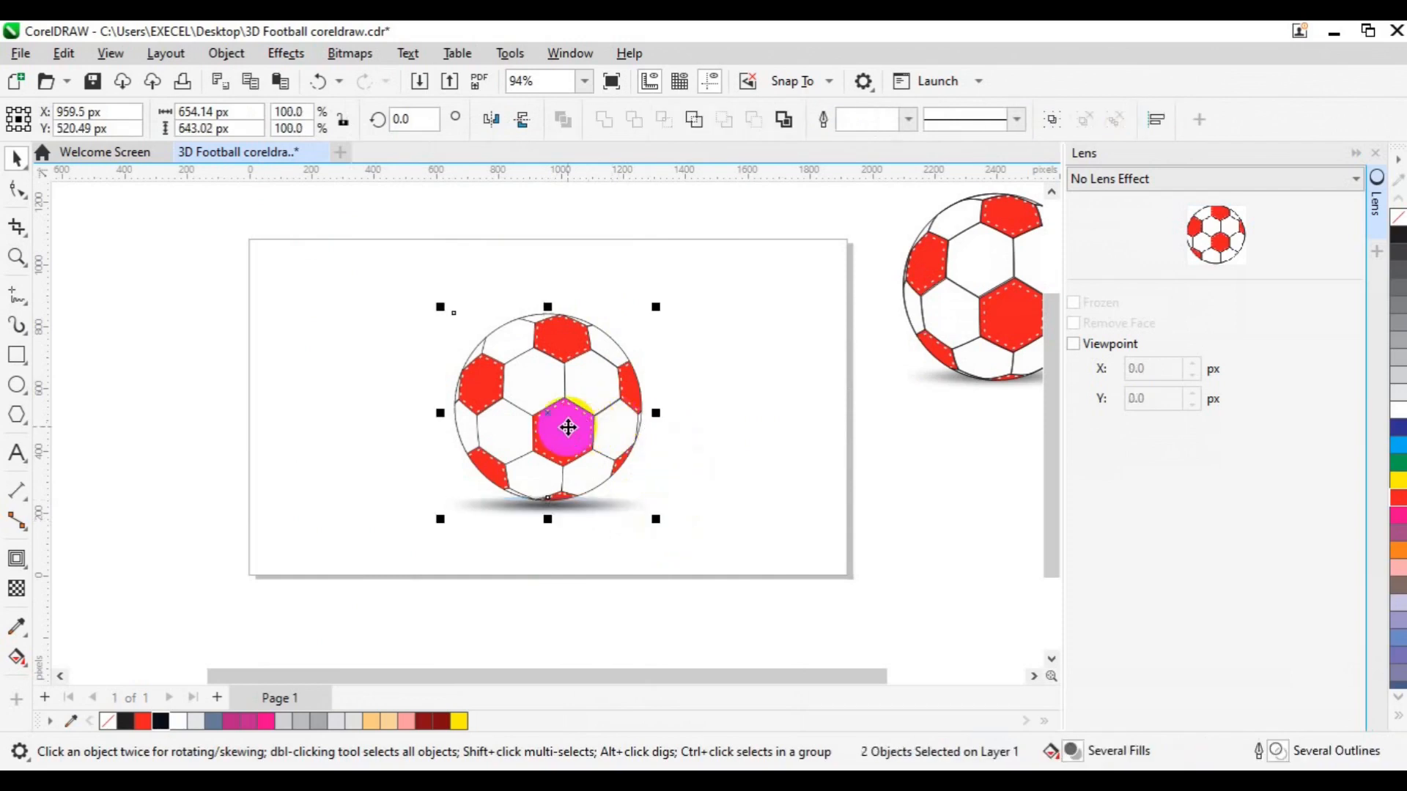
{"action": "key", "text": "ctrl+g"}
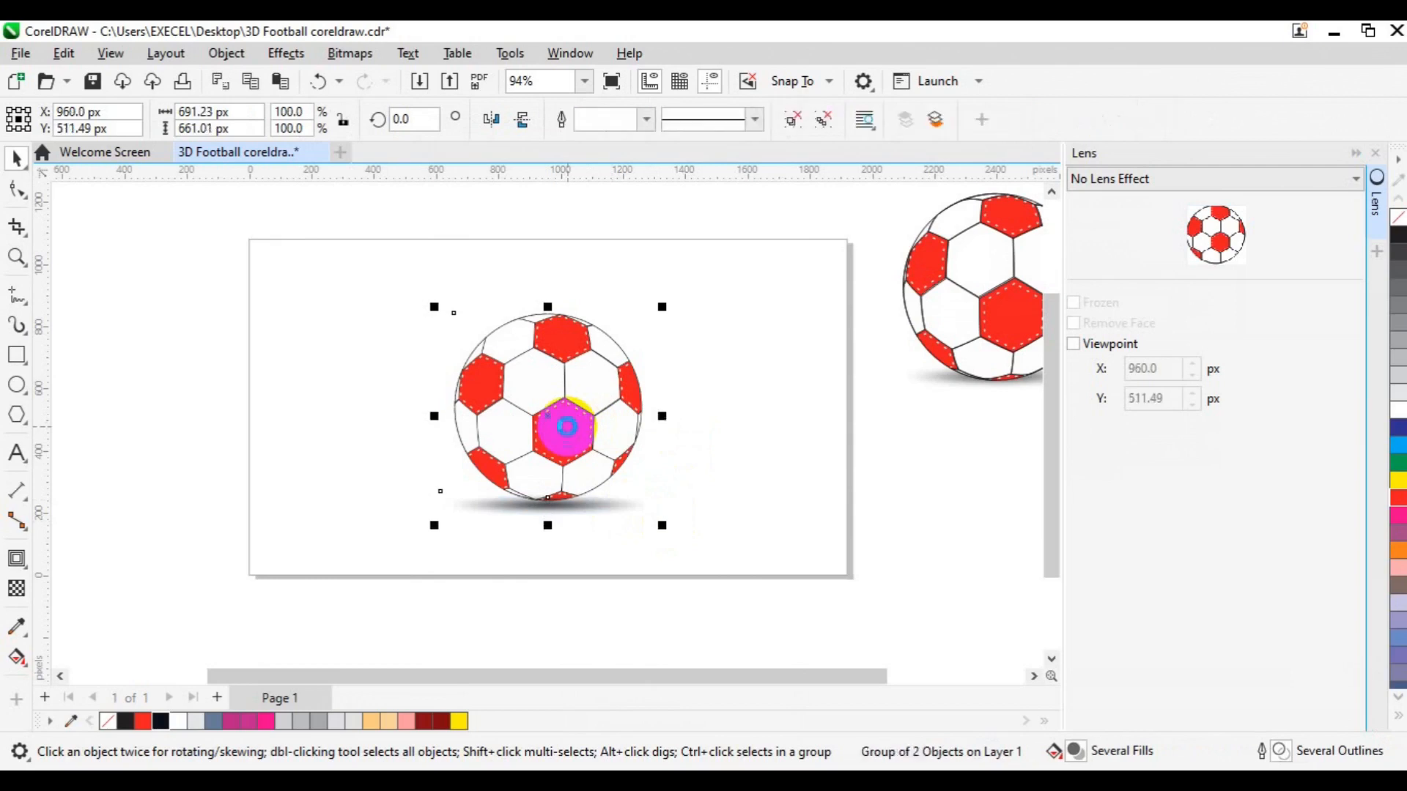
{"action": "key", "text": "p"}
Step: Deselect the football group and hide the Lens docker
{"action": "left_click_drag", "start_coordinate": [589, 432], "coordinate": [1045, 354]}
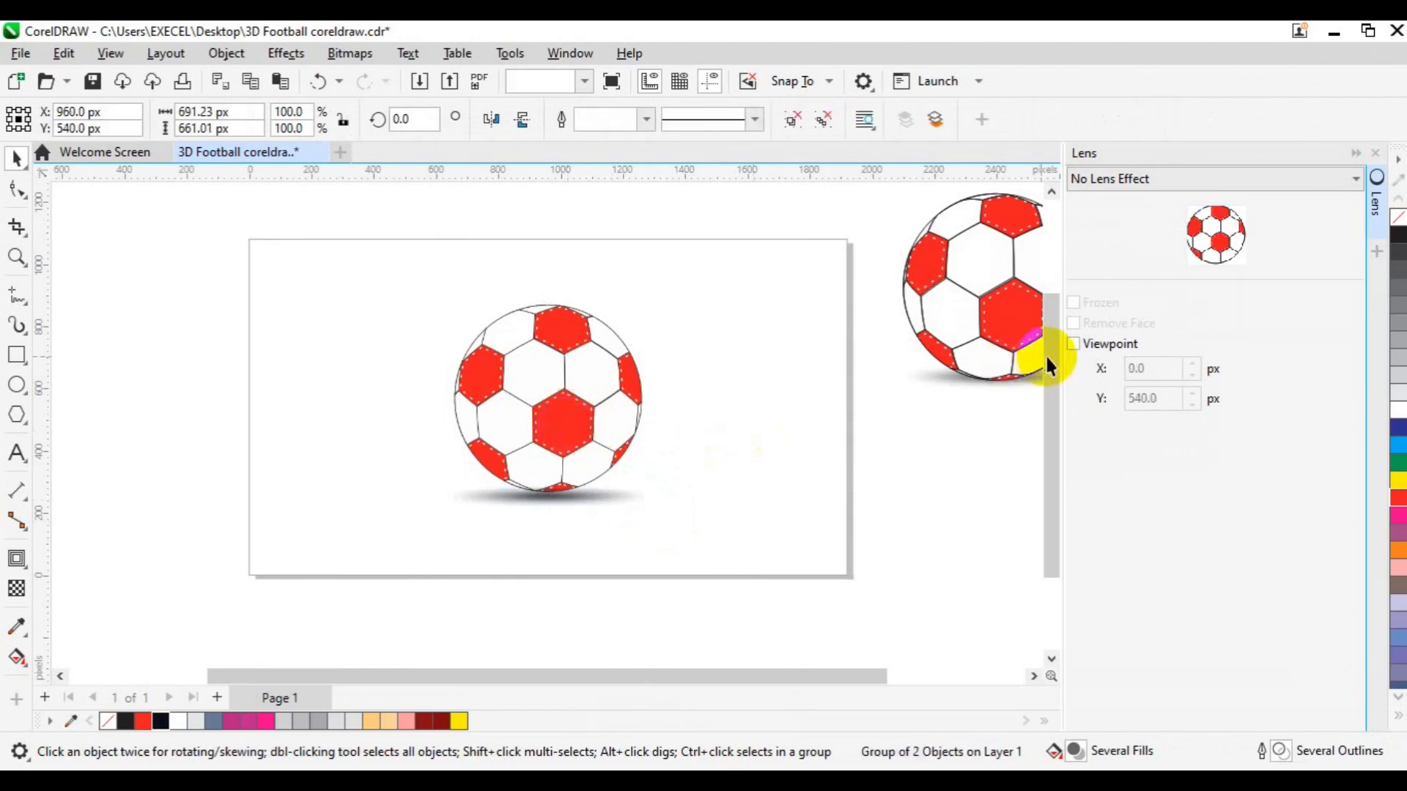
{"action": "key", "text": "Escape"}
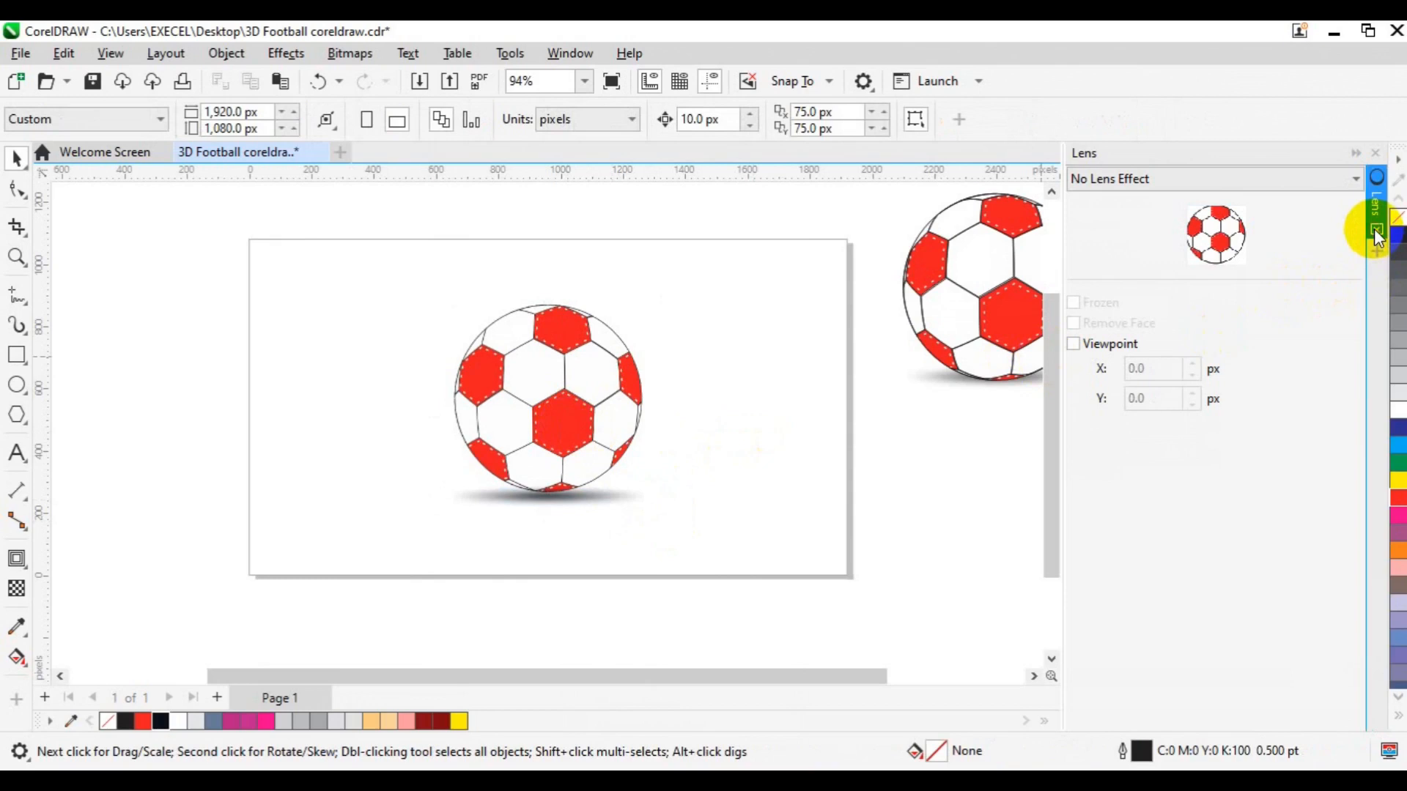
{"action": "left_click", "coordinate": [1375, 231]}
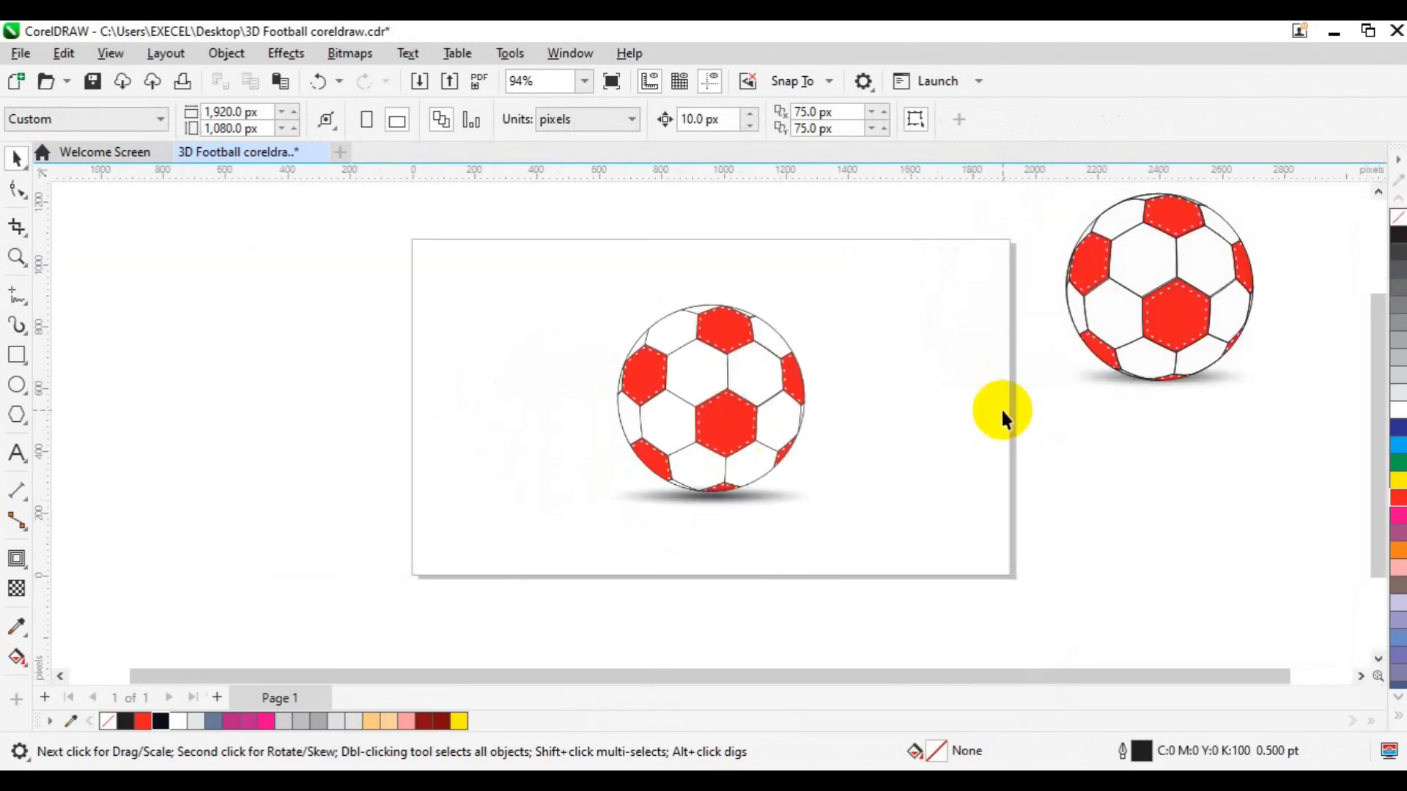